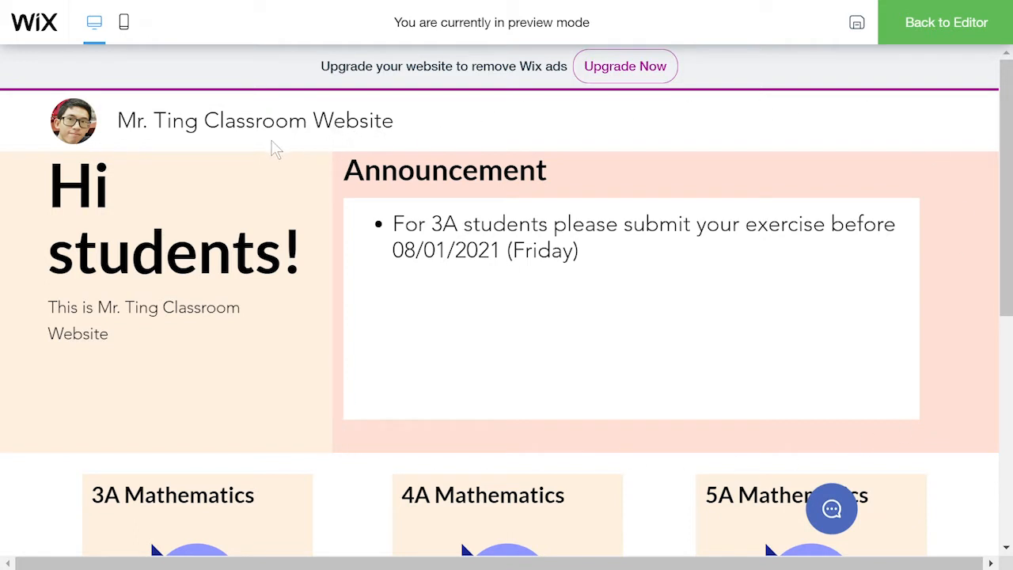
Scroll down through the classroom site preview
{"action": "left_click_drag", "start_coordinate": [1007, 158], "coordinate": [1008, 375]}
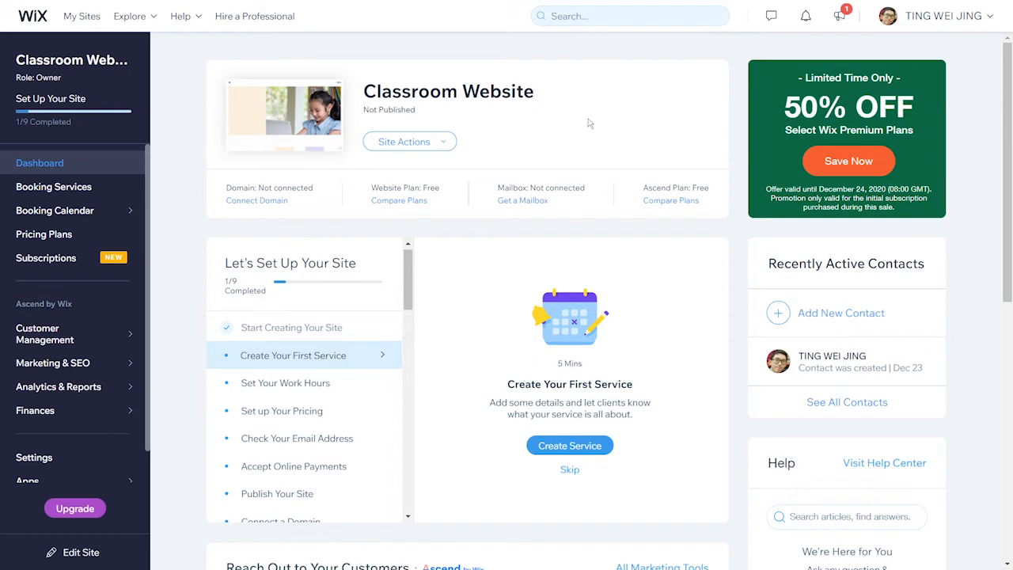
Check the Rename Site option but keep the name 'Classroom Website', then reopen Site Actions
{"action": "left_click", "coordinate": [445, 142]}
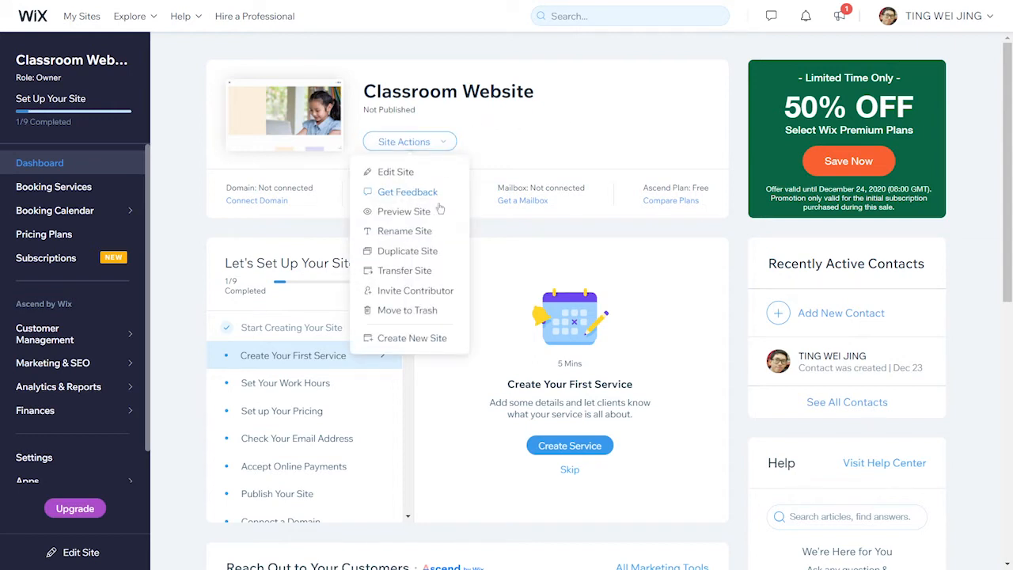
{"action": "left_click", "coordinate": [436, 232]}
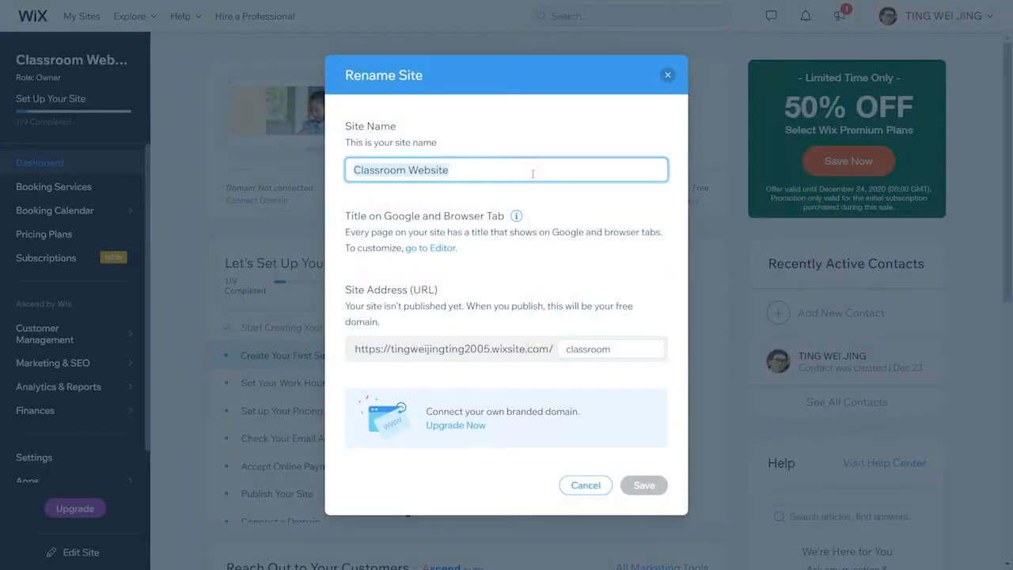
{"action": "left_click", "coordinate": [668, 76]}
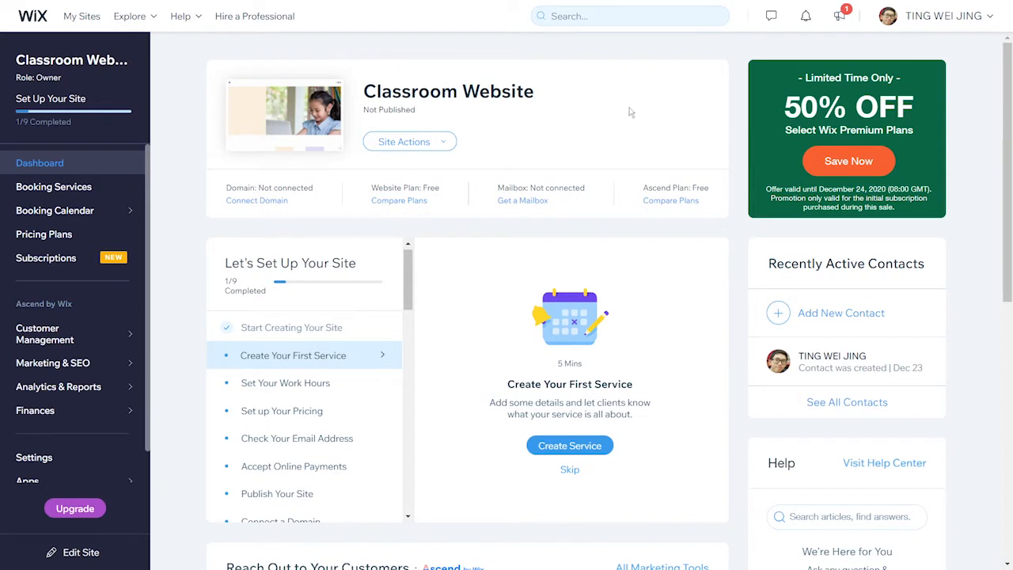
{"action": "left_click", "coordinate": [446, 144]}
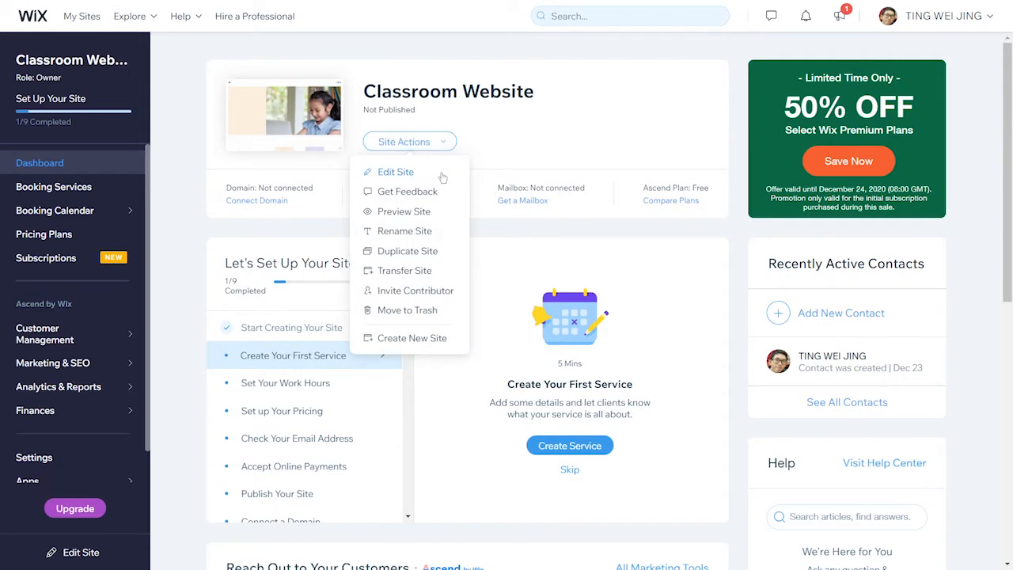
Open the Online Lessons site in the editor and select the hero's right column
{"action": "left_click", "coordinate": [396, 171]}
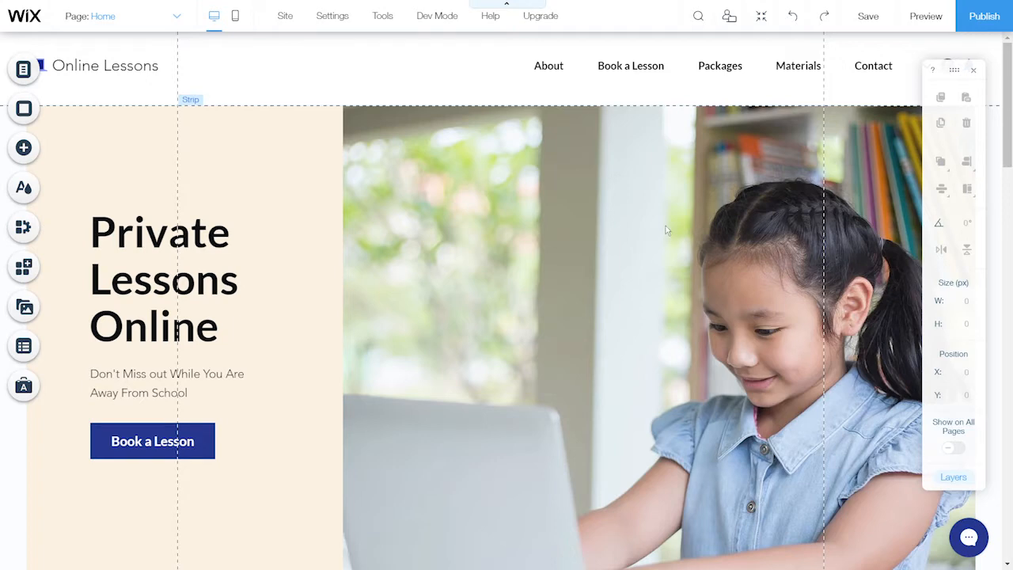
{"action": "left_click", "coordinate": [666, 227]}
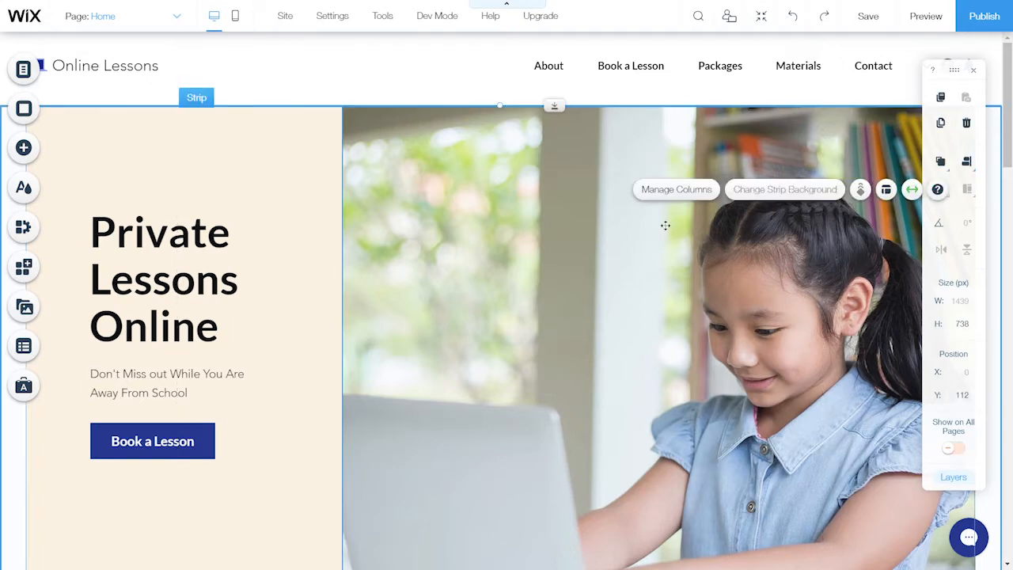
{"action": "left_click", "coordinate": [666, 226]}
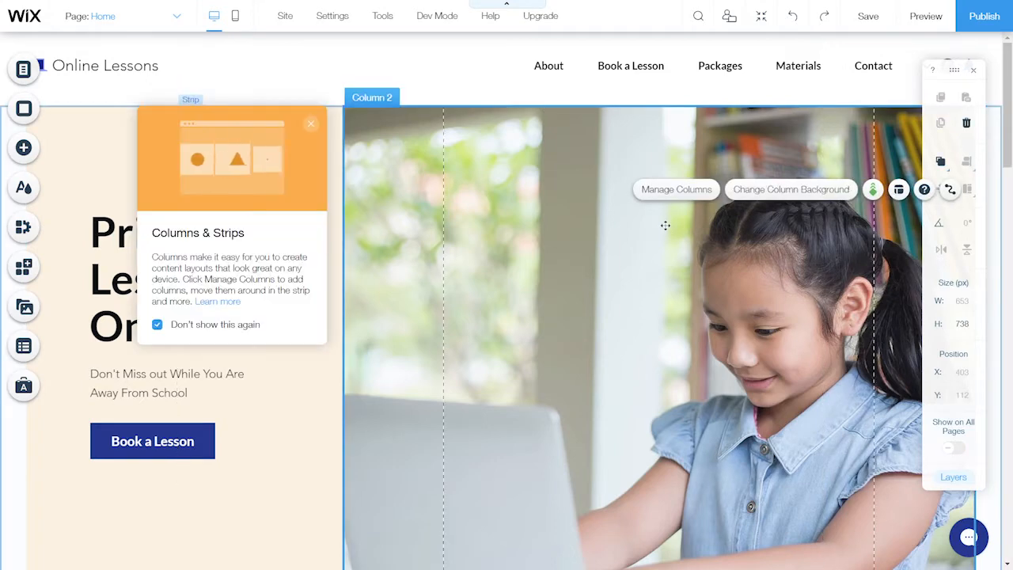
Replace Column 2's photo background with solid pale peach colour #FFE0D6
{"action": "left_click", "coordinate": [765, 196]}
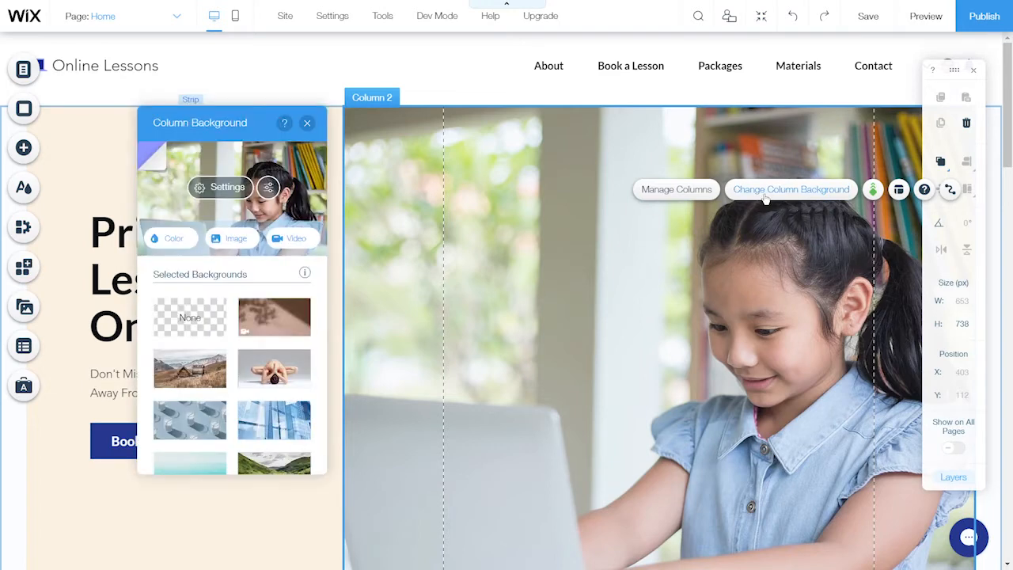
{"action": "left_click", "coordinate": [173, 239]}
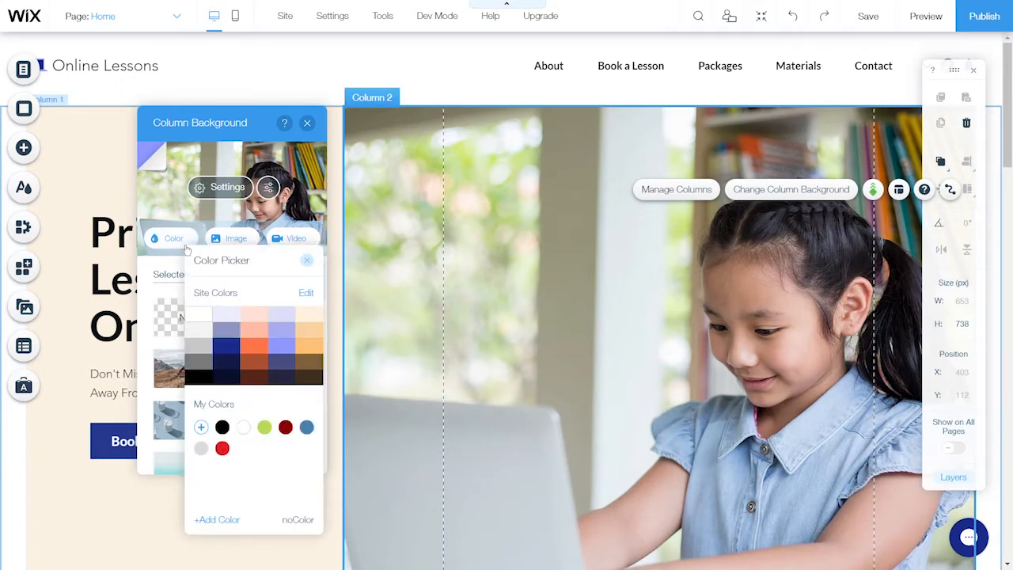
{"action": "left_click", "coordinate": [259, 320]}
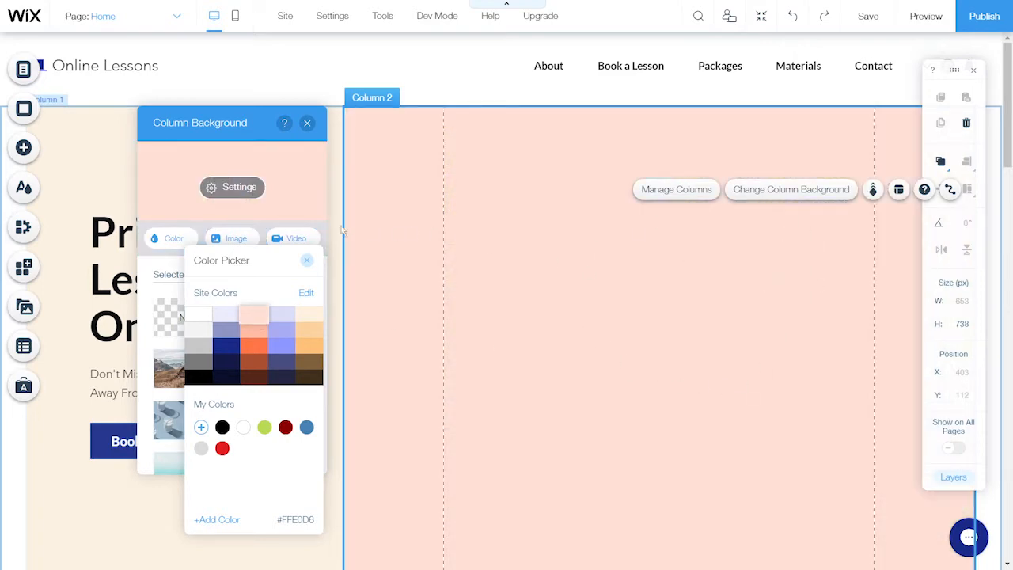
{"action": "left_click", "coordinate": [308, 263]}
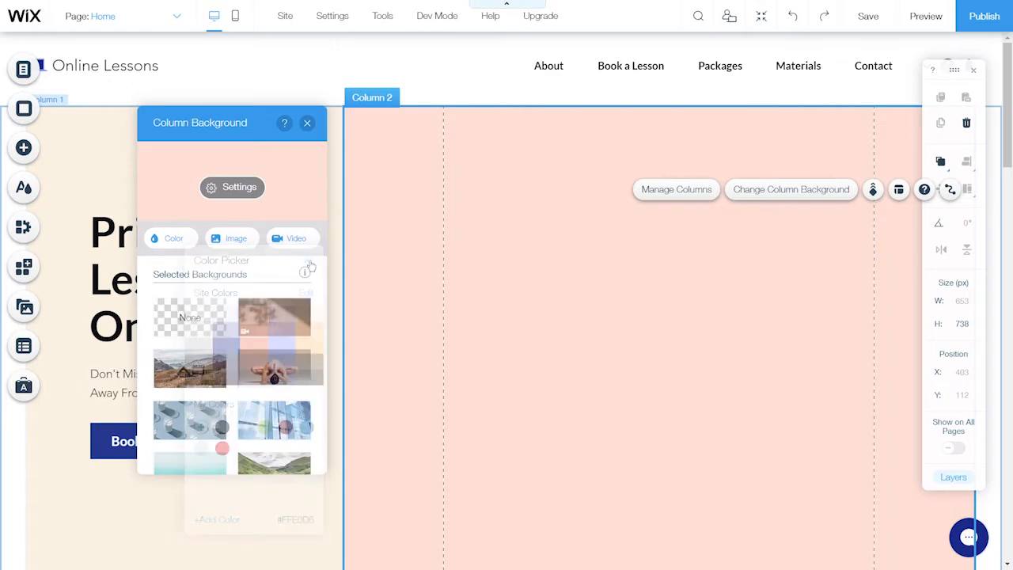
{"action": "left_click", "coordinate": [308, 124]}
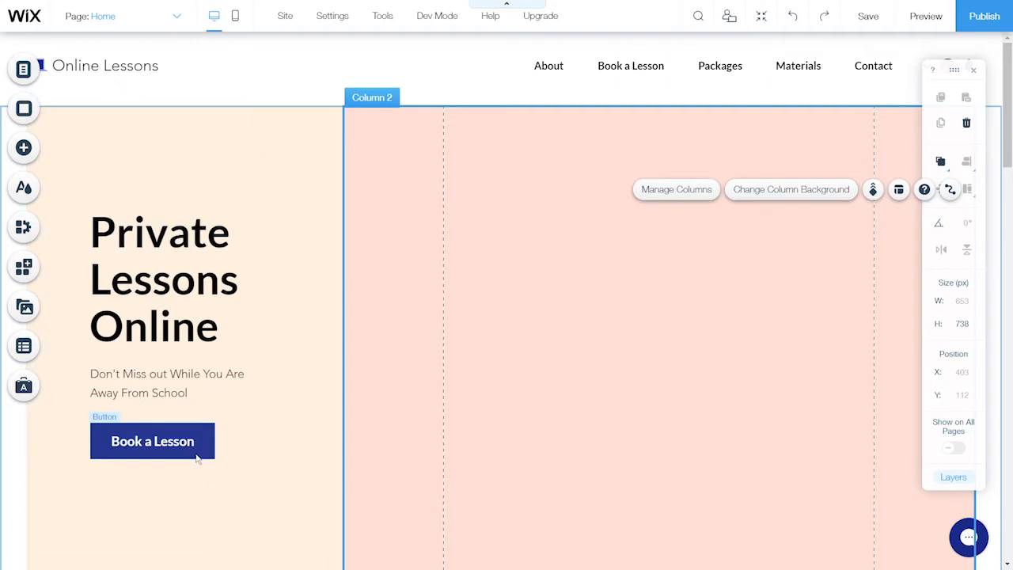
Delete the Book a Lesson button and move the title and subtitle to the hero's top
{"action": "left_click", "coordinate": [197, 458]}
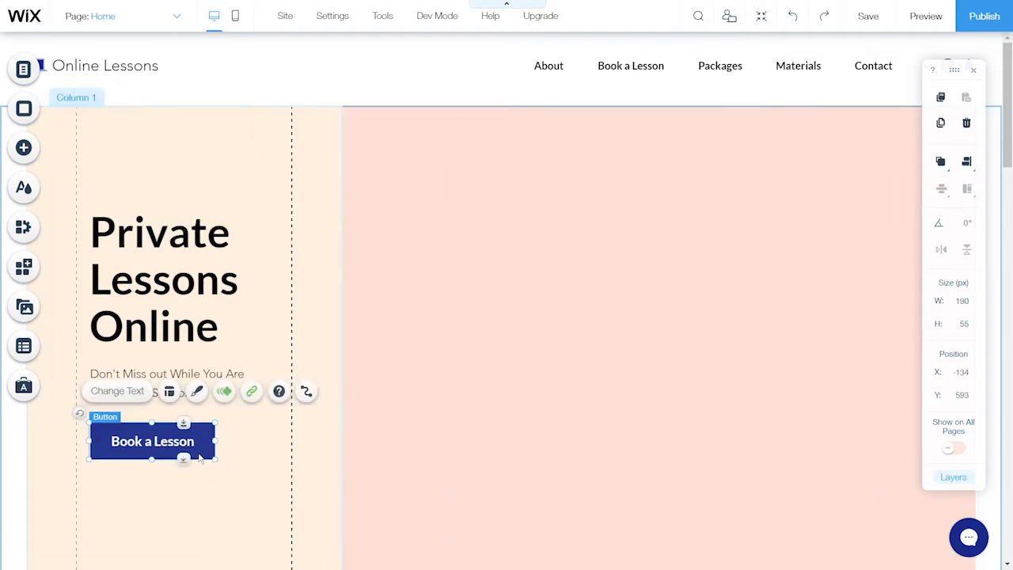
{"action": "left_click", "coordinate": [966, 126]}
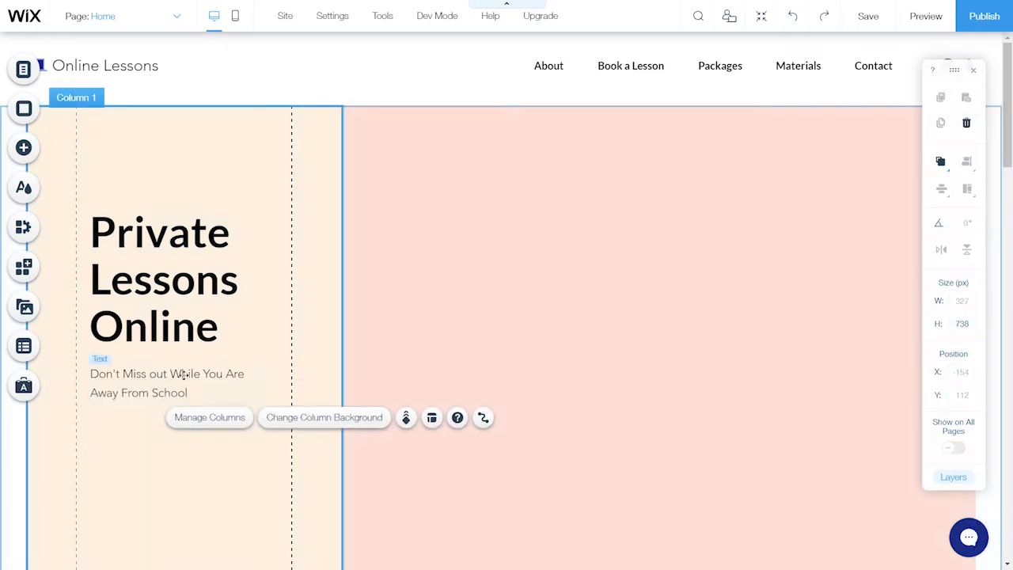
{"action": "left_click", "coordinate": [234, 301]}
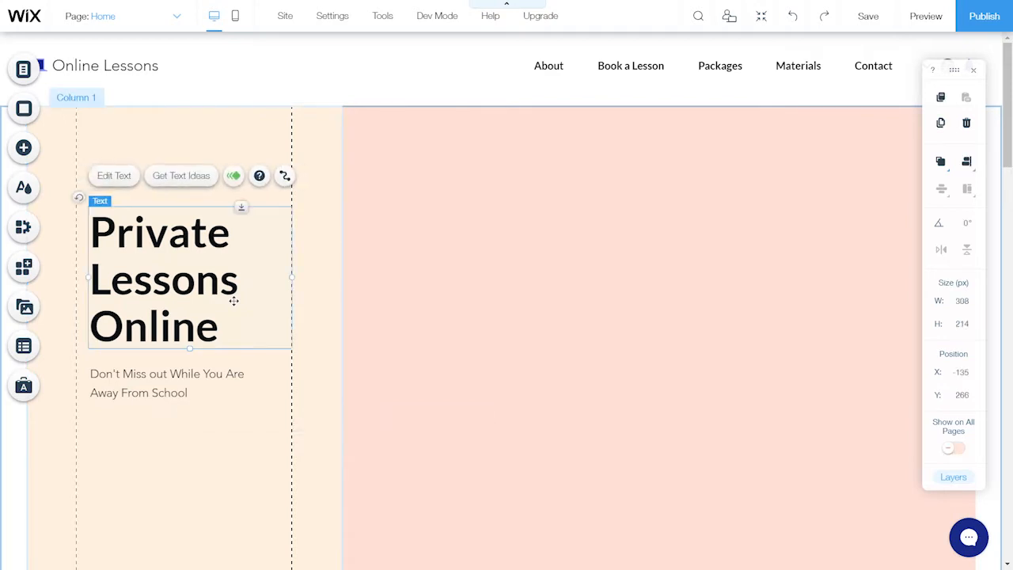
{"action": "left_click", "coordinate": [232, 391], "text": "shift"}
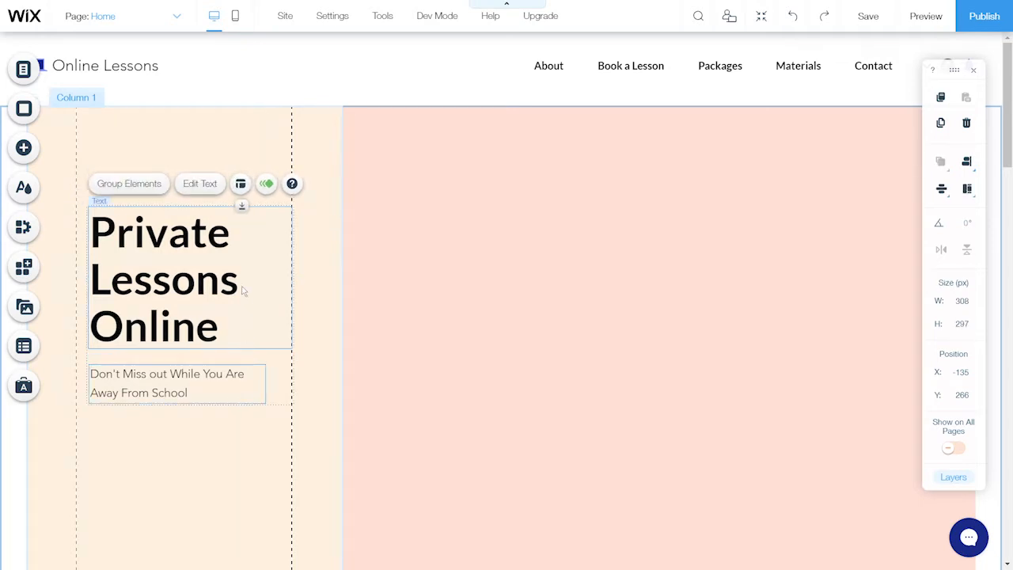
{"action": "left_click_drag", "start_coordinate": [241, 306], "coordinate": [239, 200]}
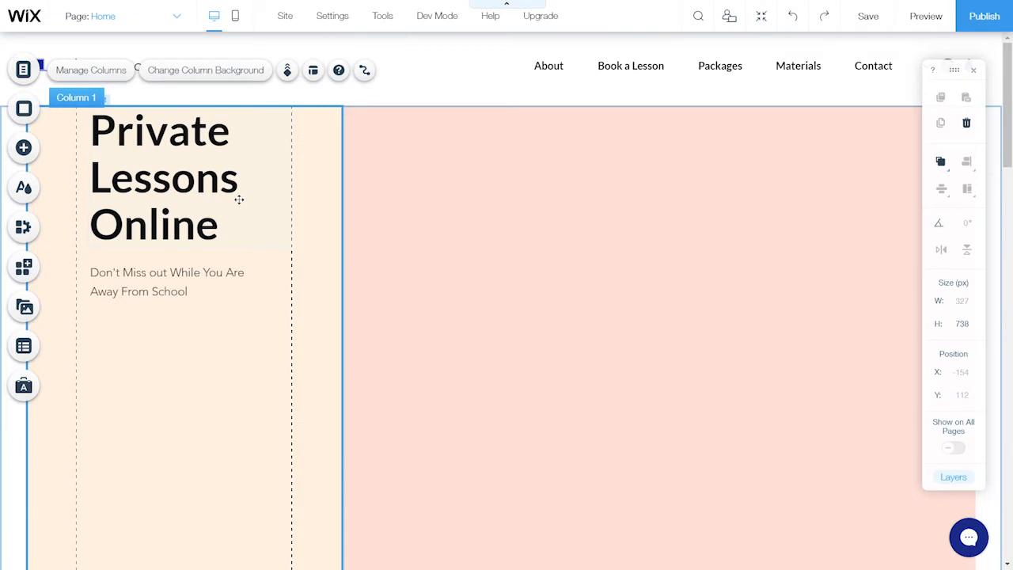
Shrink the hero section to 297 px tall using Column 2's bottom handle
{"action": "scroll", "coordinate": [598, 276], "scroll_direction": "down", "scroll_amount": 1}
{"action": "scroll", "coordinate": [602, 277], "scroll_direction": "down", "scroll_amount": 1}
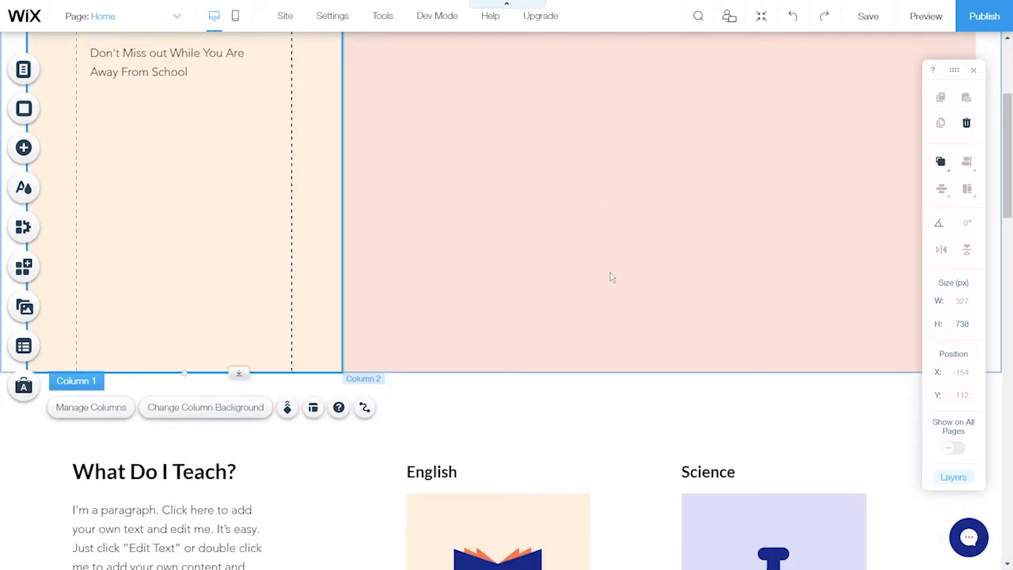
{"action": "left_click", "coordinate": [631, 277]}
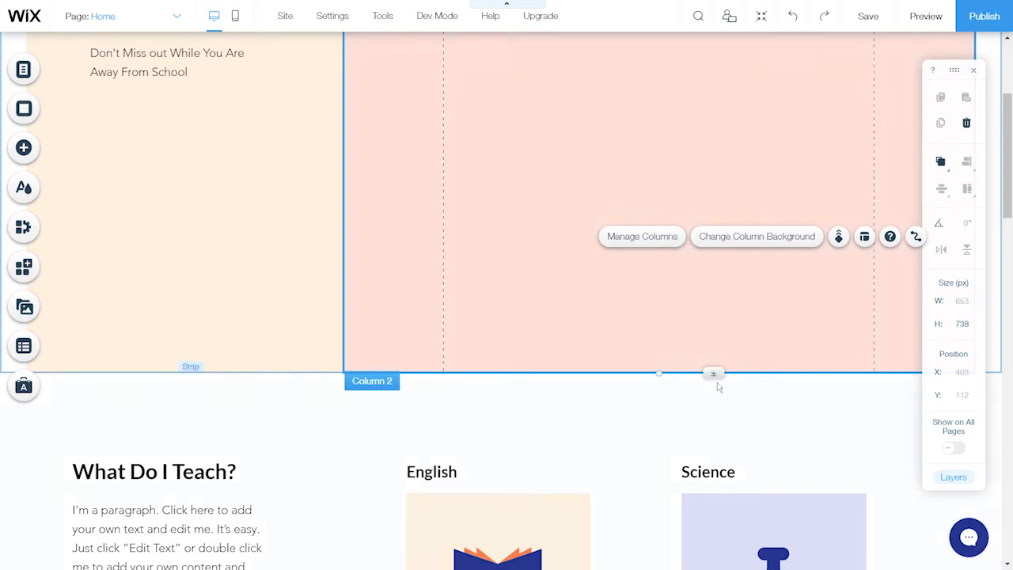
{"action": "left_click_drag", "start_coordinate": [714, 372], "coordinate": [675, 61]}
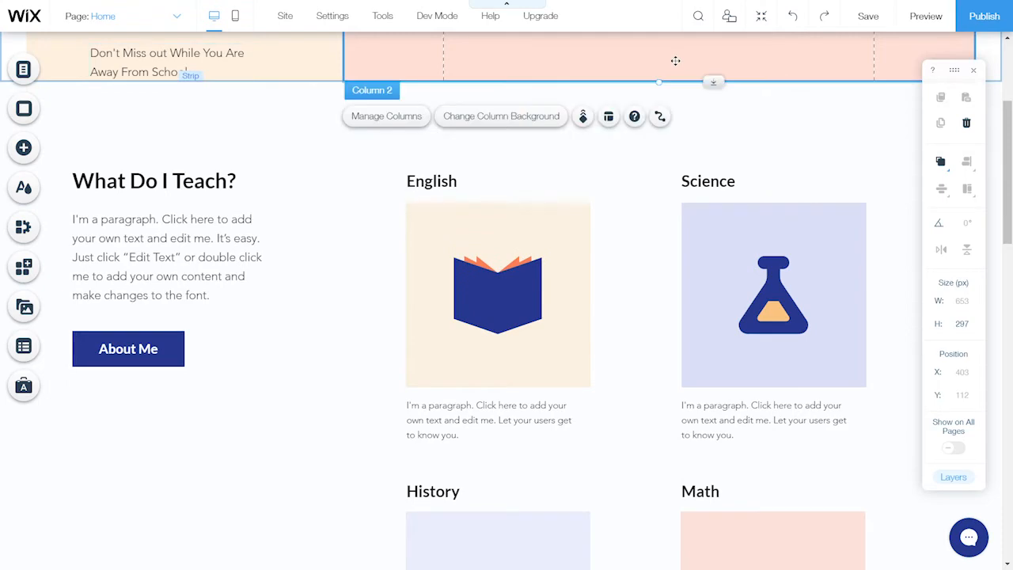
{"action": "scroll", "coordinate": [675, 61], "scroll_direction": "up", "scroll_amount": 3}
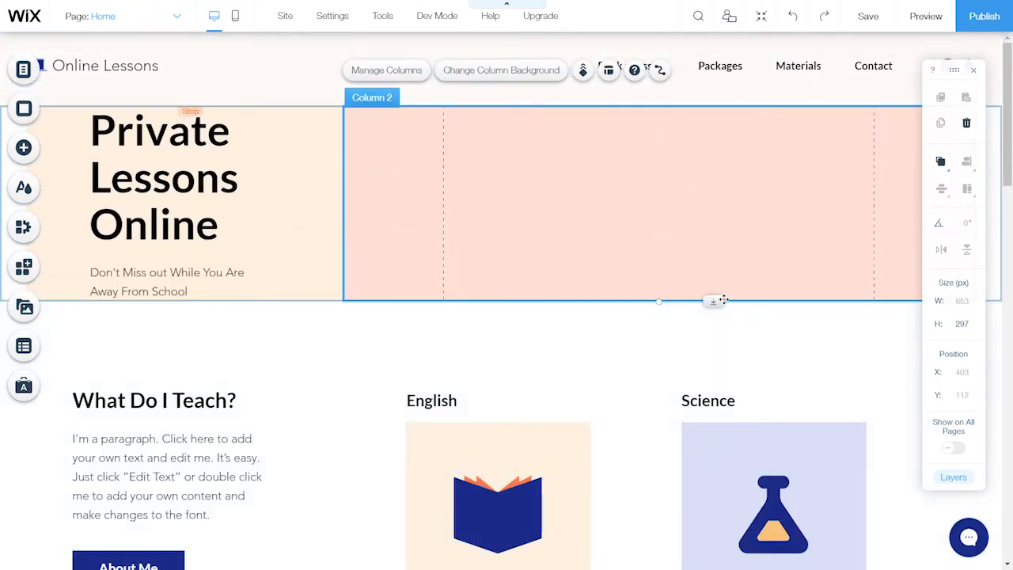
{"action": "left_click_drag", "start_coordinate": [723, 298], "coordinate": [727, 218]}
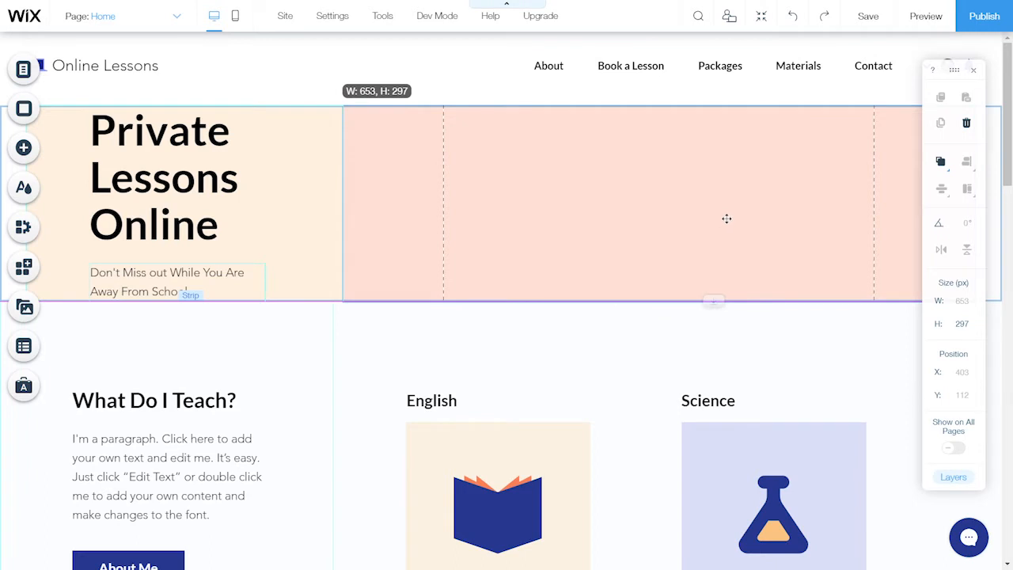
{"action": "left_click_drag", "start_coordinate": [727, 219], "coordinate": [726, 214]}
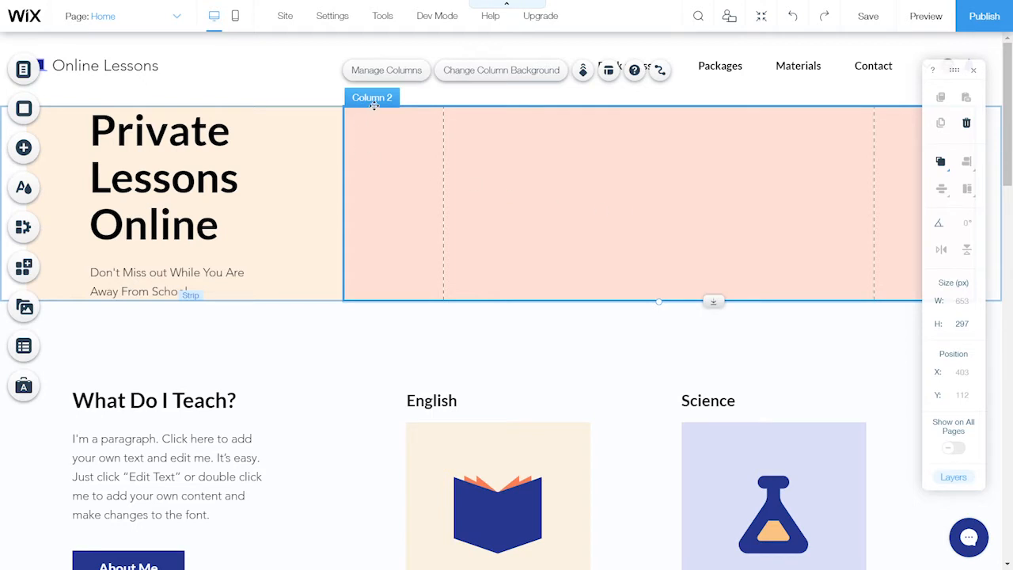
Align Column 2's content to the left in its layout options
{"action": "left_click", "coordinate": [607, 72]}
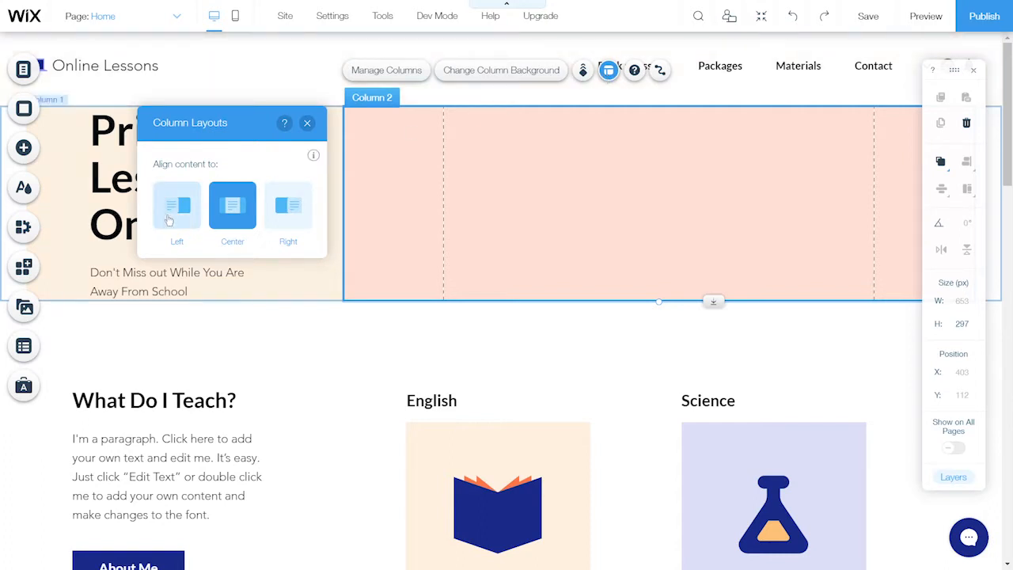
{"action": "left_click", "coordinate": [168, 220]}
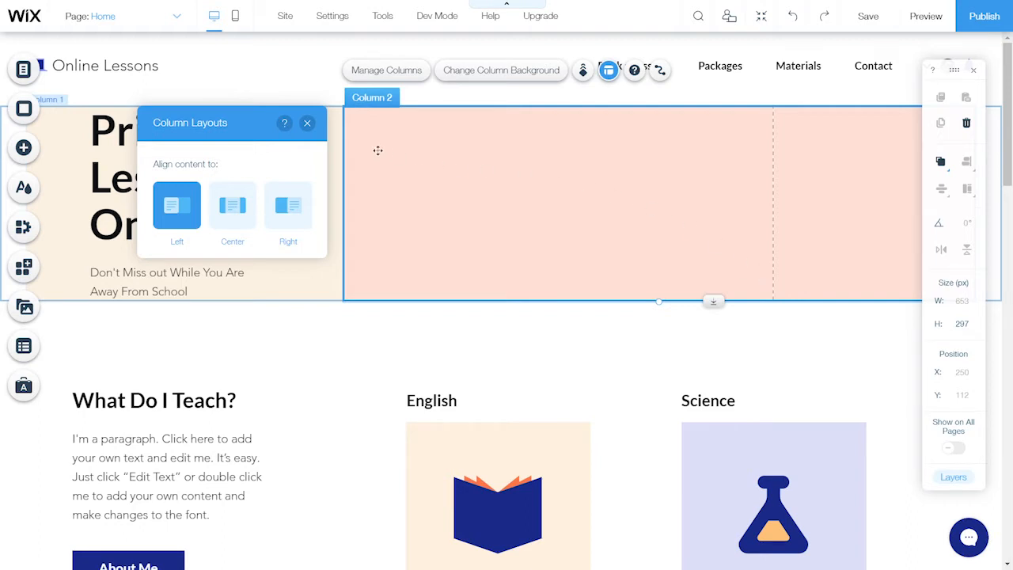
{"action": "left_click", "coordinate": [307, 124]}
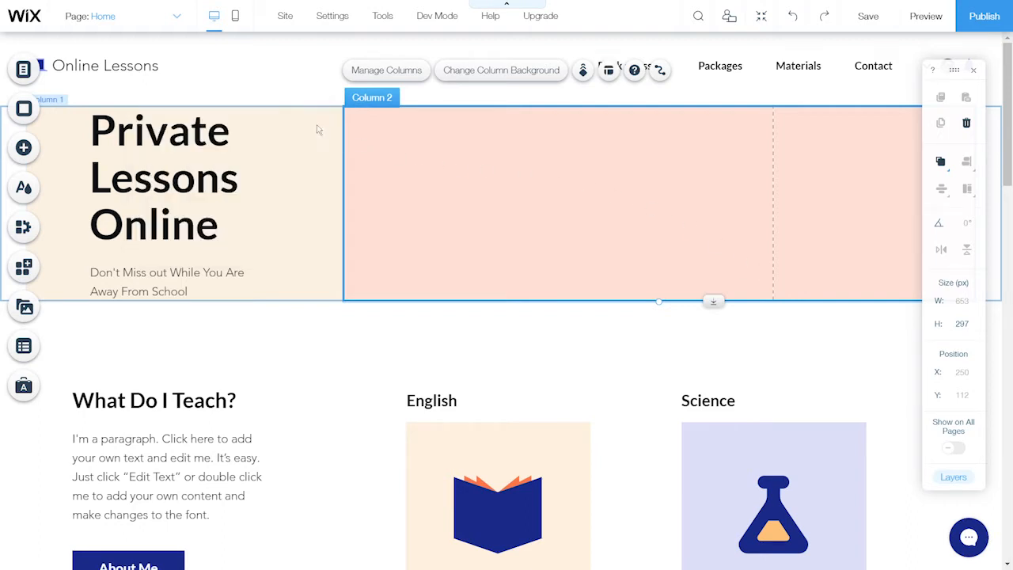
Add a themed container box into the hero's Column 2
{"action": "left_click", "coordinate": [26, 152]}
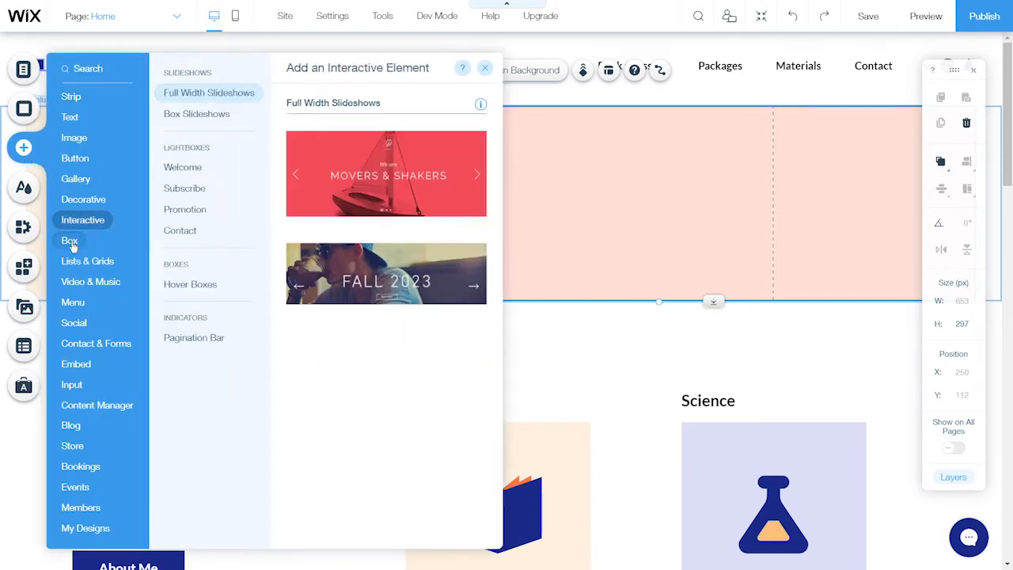
{"action": "mouse_move", "coordinate": [75, 248]}
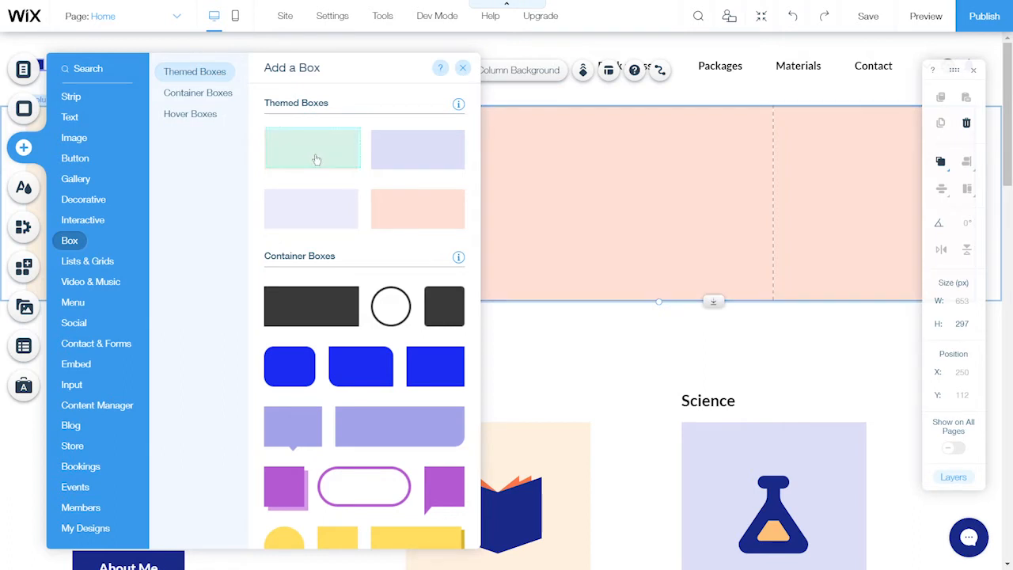
{"action": "left_click_drag", "start_coordinate": [313, 159], "coordinate": [669, 232]}
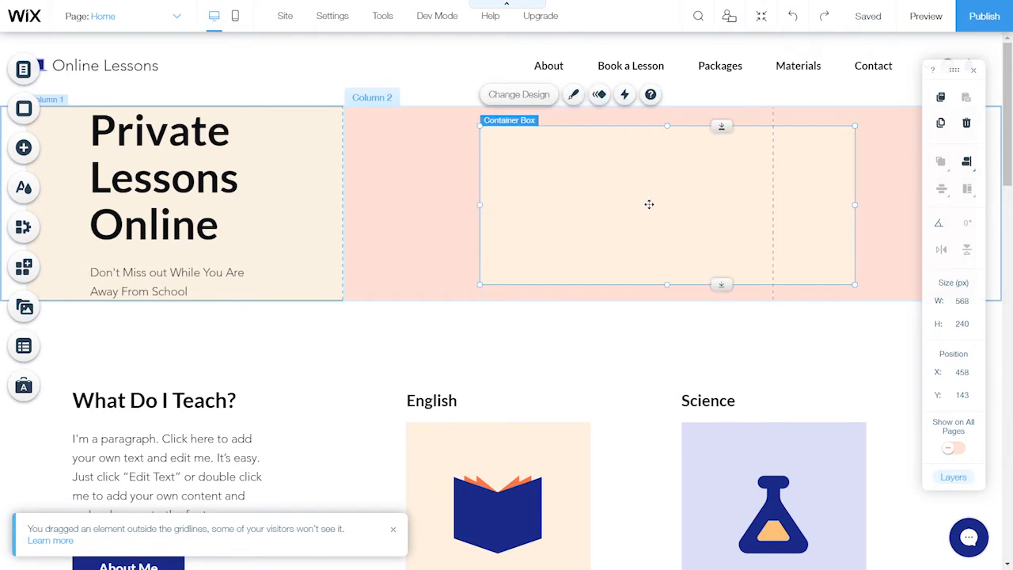
Shift the container box left and widen it to 624 × 240 px
{"action": "left_click_drag", "start_coordinate": [649, 204], "coordinate": [529, 209]}
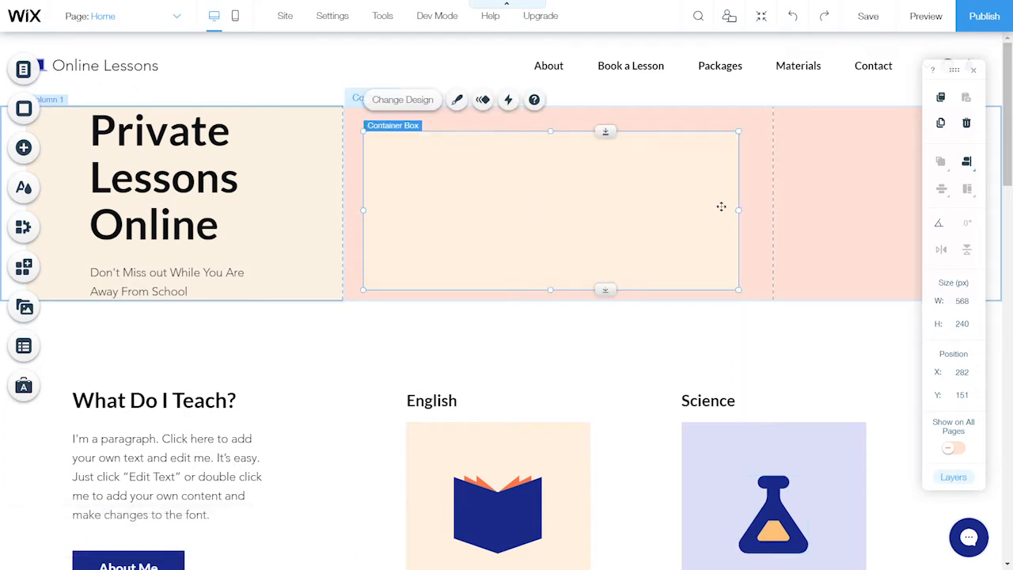
{"action": "left_click_drag", "start_coordinate": [738, 211], "coordinate": [765, 213]}
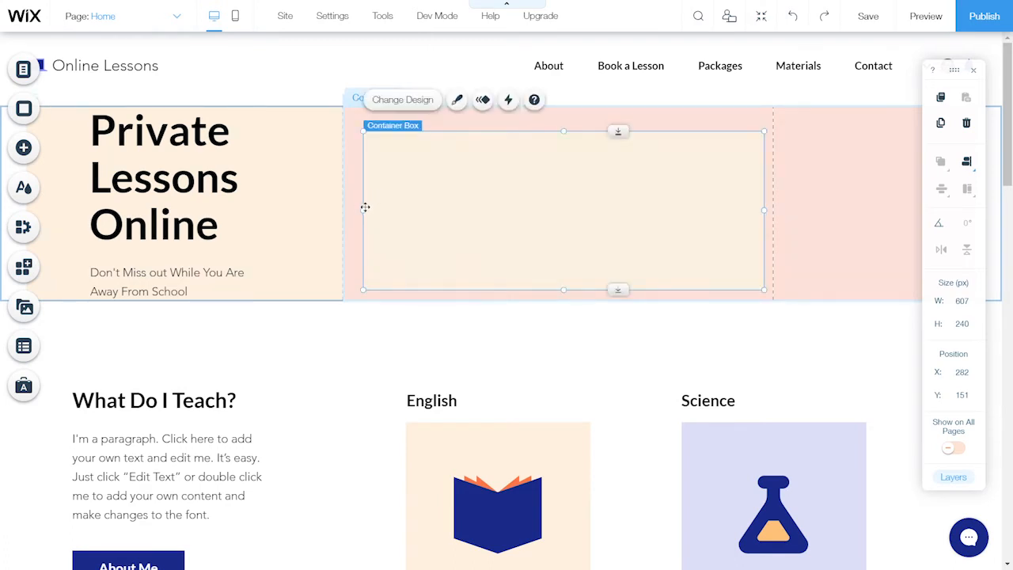
{"action": "left_click_drag", "start_coordinate": [360, 211], "coordinate": [352, 211]}
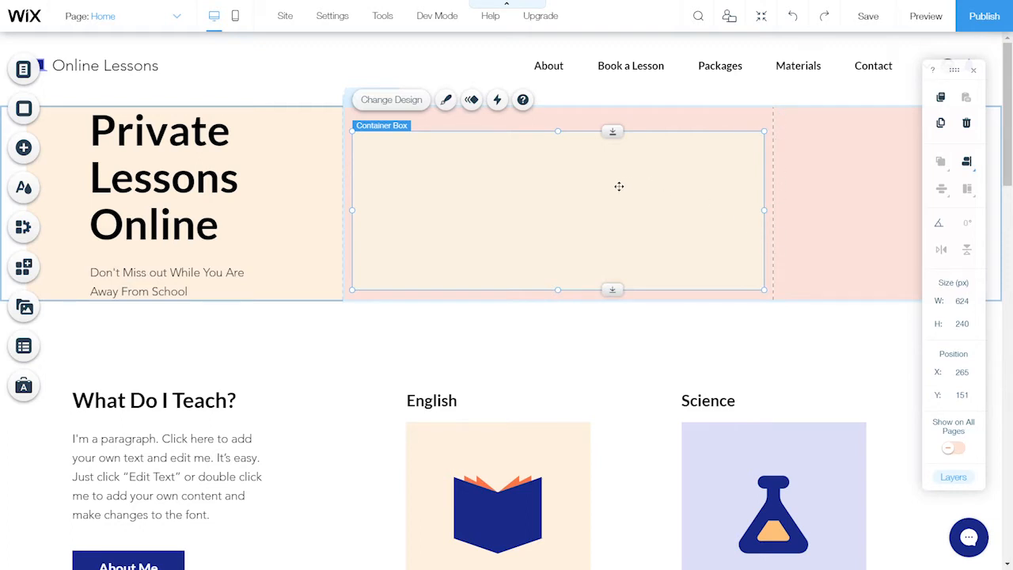
Set the container box's fill colour to white #FFFFFF through Customize Design
{"action": "left_click", "coordinate": [398, 107]}
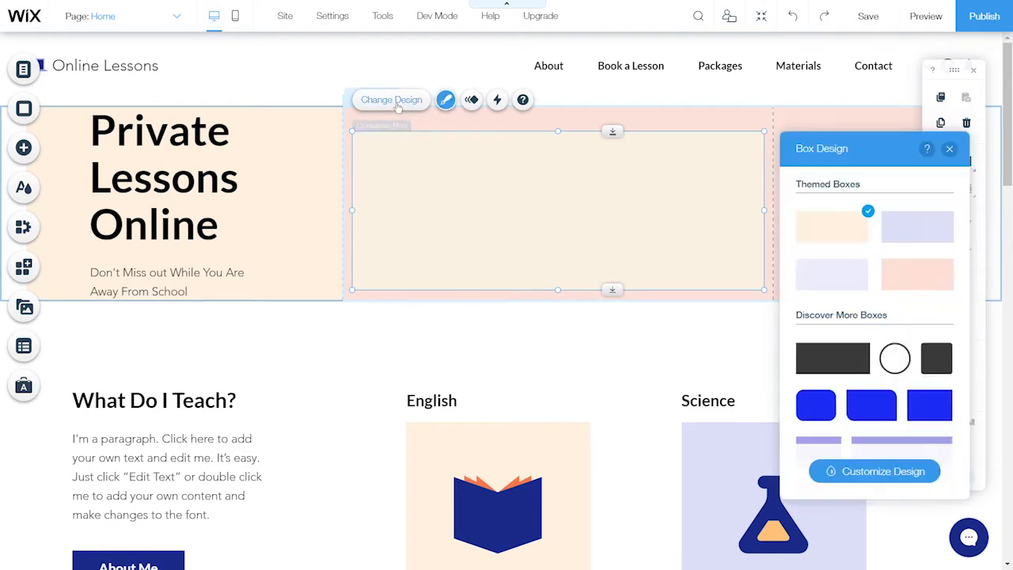
{"action": "left_click", "coordinate": [890, 475]}
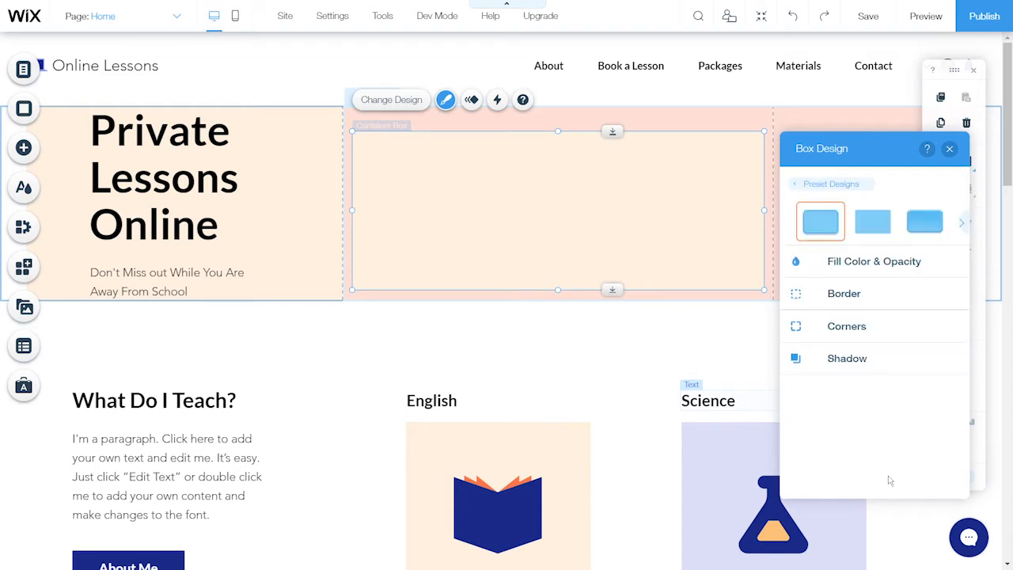
{"action": "left_click", "coordinate": [931, 270]}
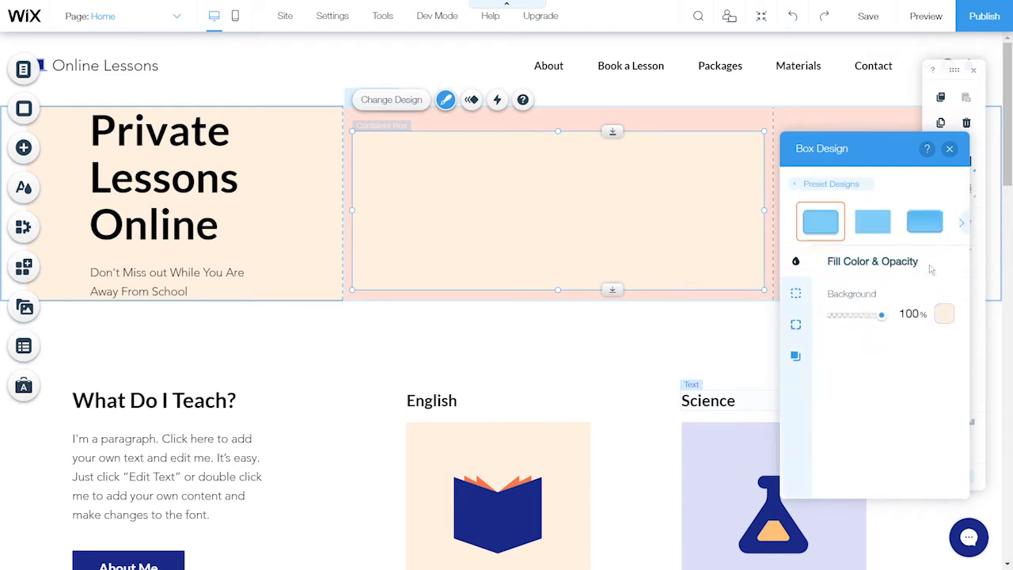
{"action": "left_click", "coordinate": [944, 315]}
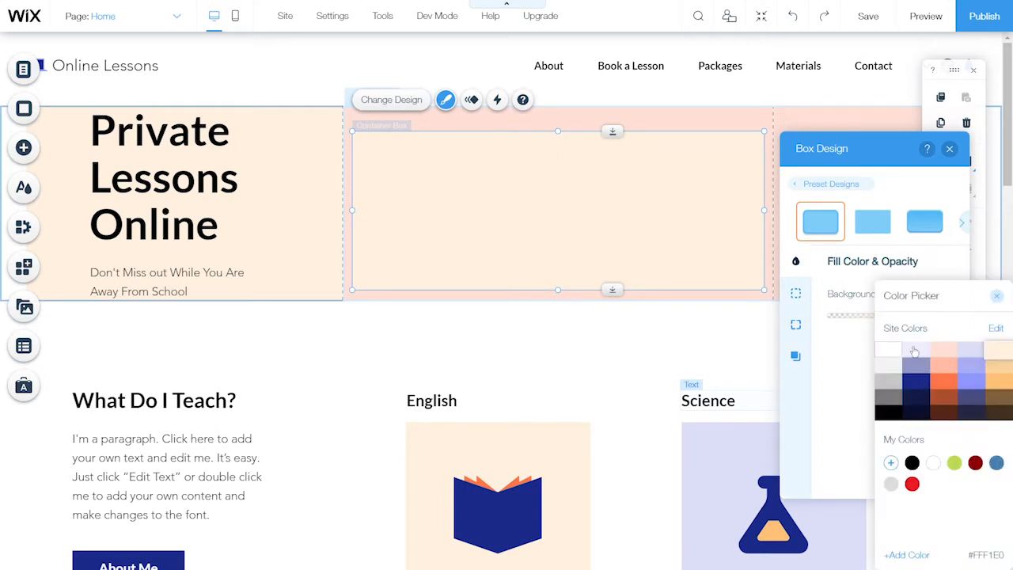
{"action": "left_click", "coordinate": [890, 353]}
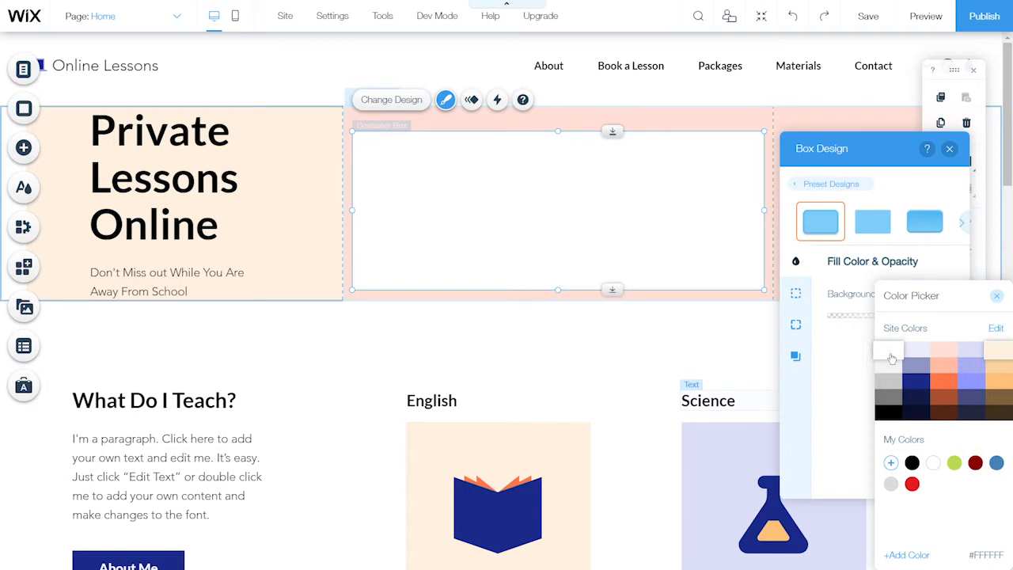
{"action": "left_click", "coordinate": [949, 149]}
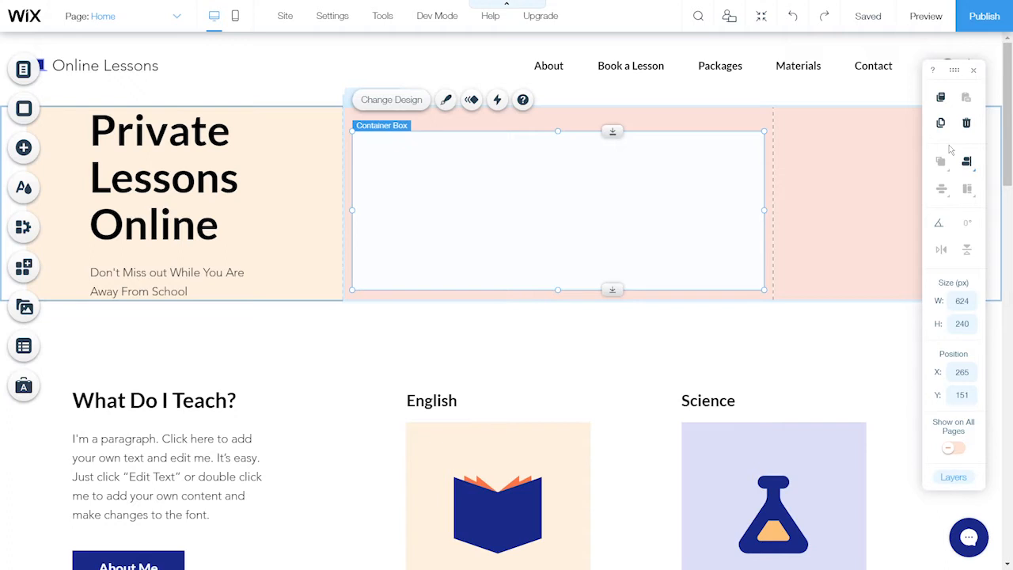
Add a Heading 3 to Column 2, aligned above the white box's left edge
{"action": "left_click", "coordinate": [28, 152]}
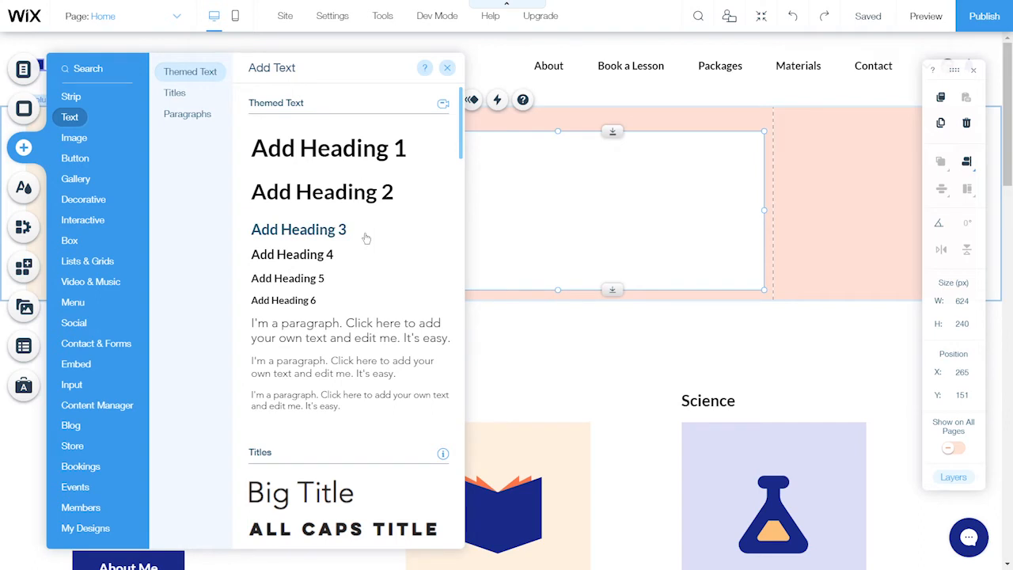
{"action": "left_click_drag", "start_coordinate": [366, 239], "coordinate": [605, 145]}
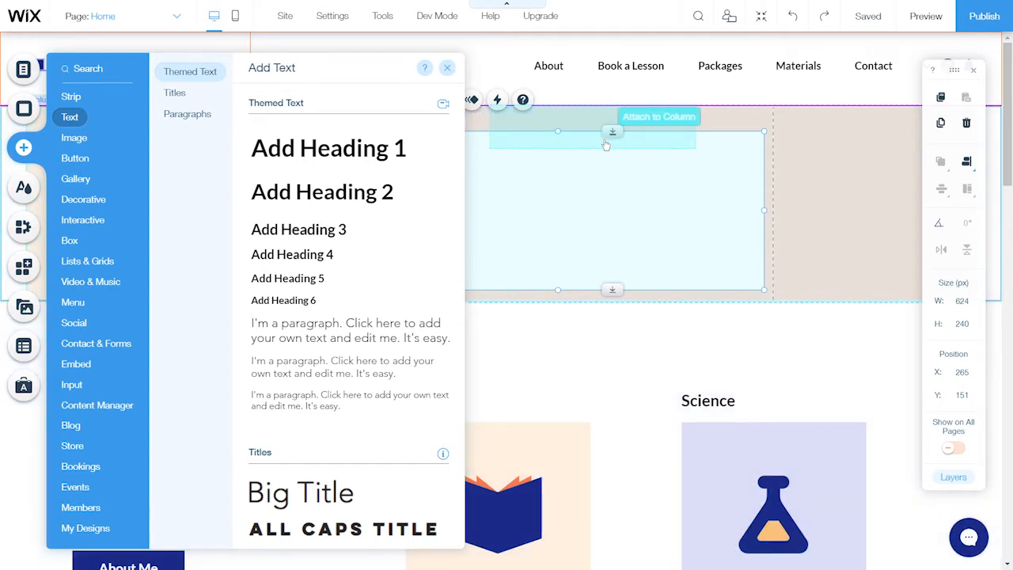
{"action": "left_click_drag", "start_coordinate": [605, 145], "coordinate": [603, 140]}
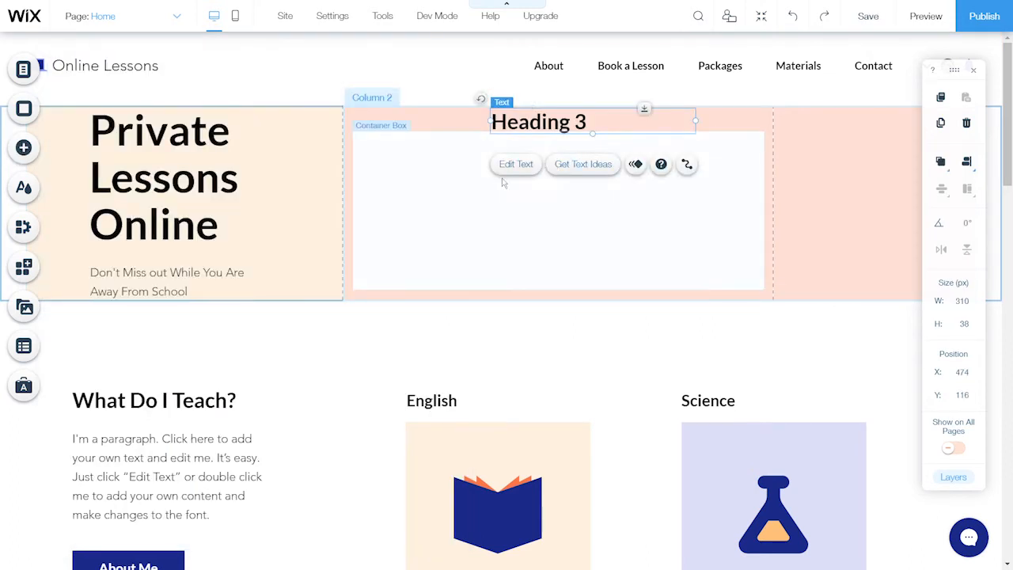
{"action": "left_click", "coordinate": [467, 190]}
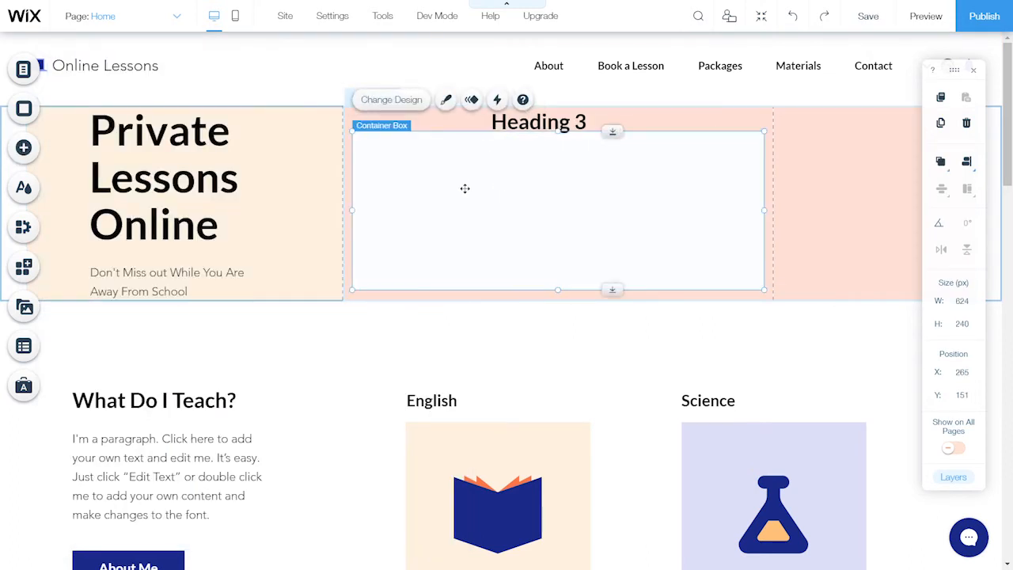
{"action": "left_click_drag", "start_coordinate": [464, 188], "coordinate": [463, 194]}
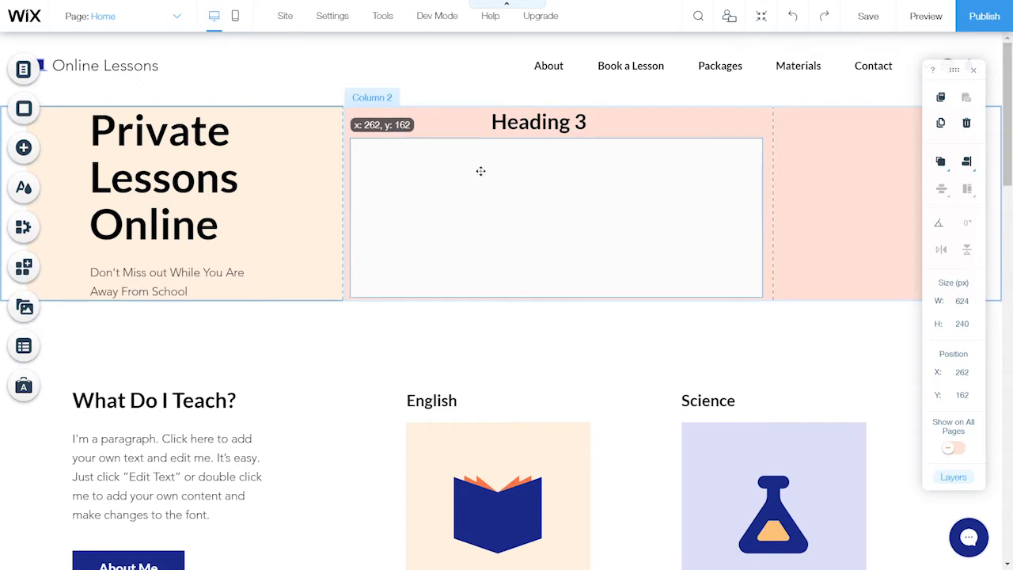
{"action": "left_click", "coordinate": [522, 122]}
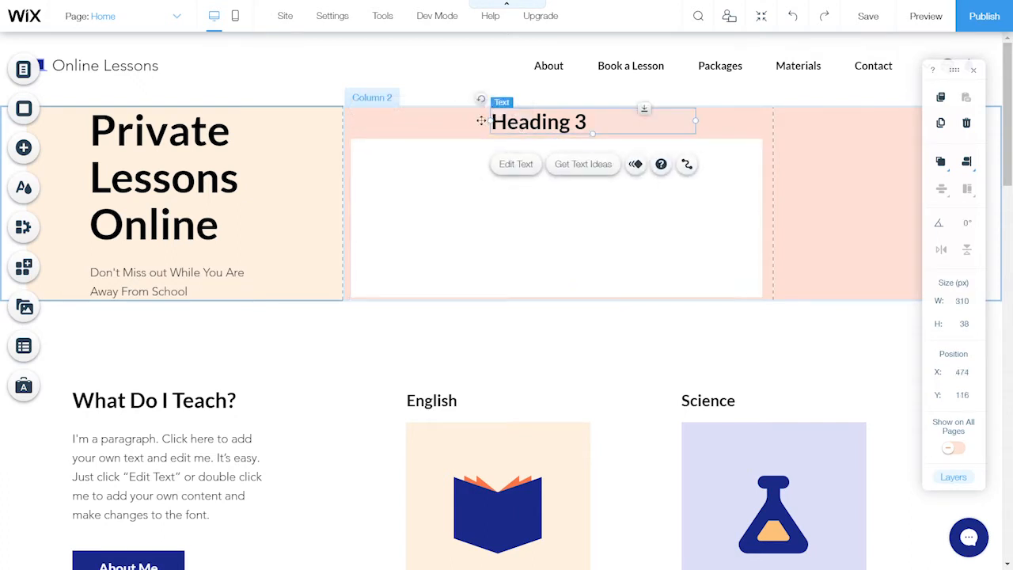
{"action": "left_click_drag", "start_coordinate": [526, 120], "coordinate": [385, 120]}
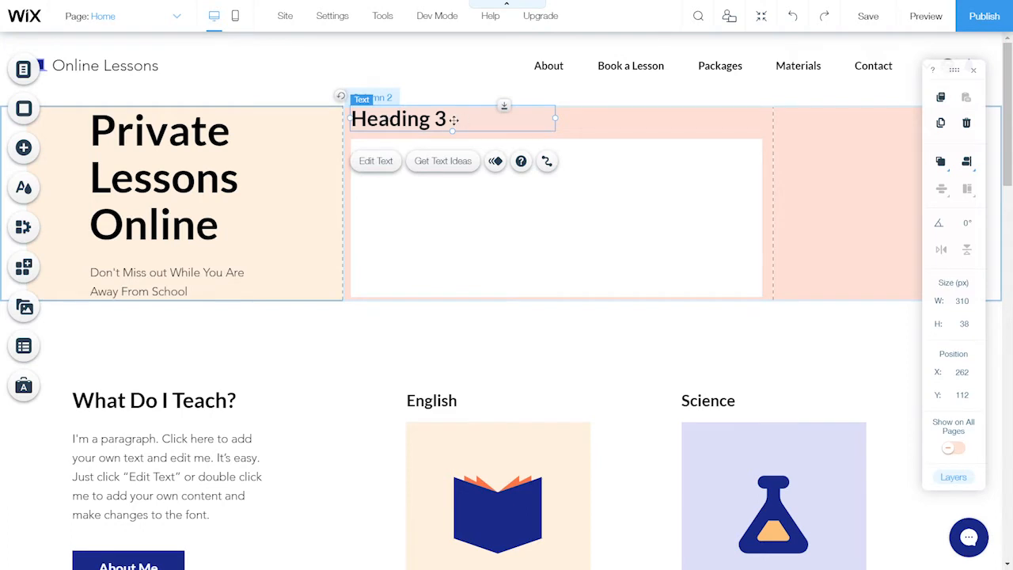
Change the heading's text to 'Announcement'
{"action": "left_click", "coordinate": [376, 160]}
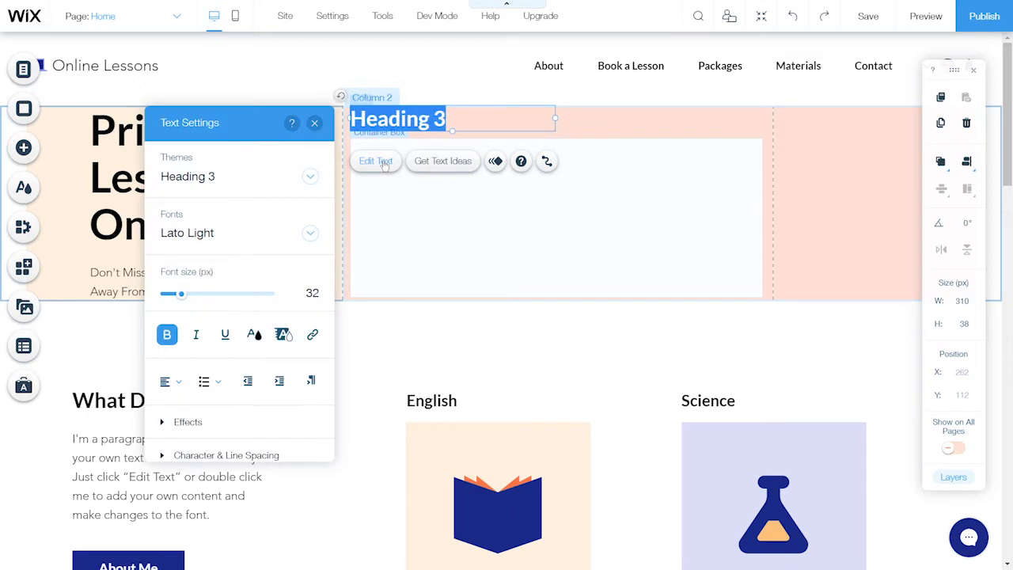
{"action": "type", "text": "Announ"}
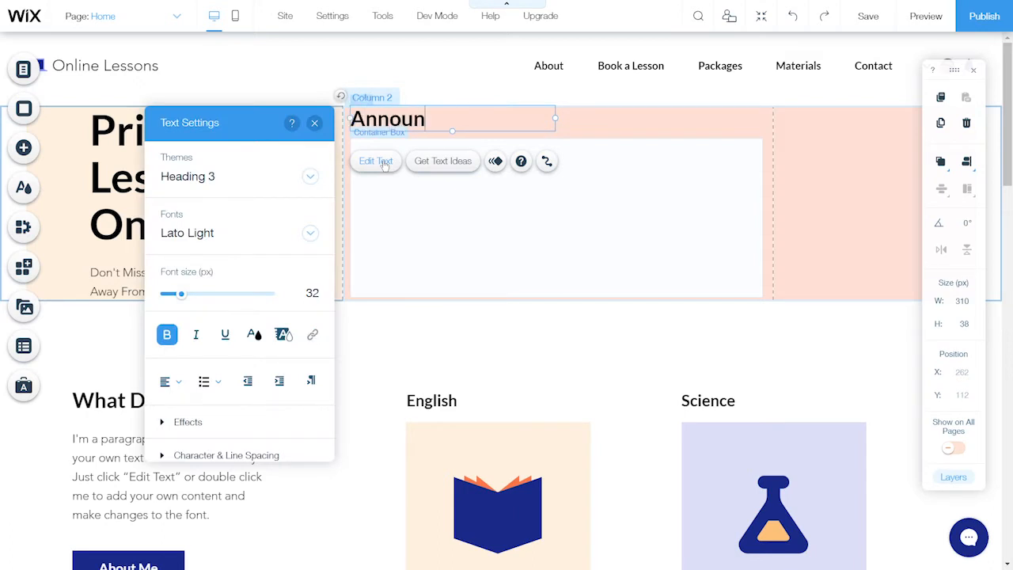
{"action": "type", "text": "cement"}
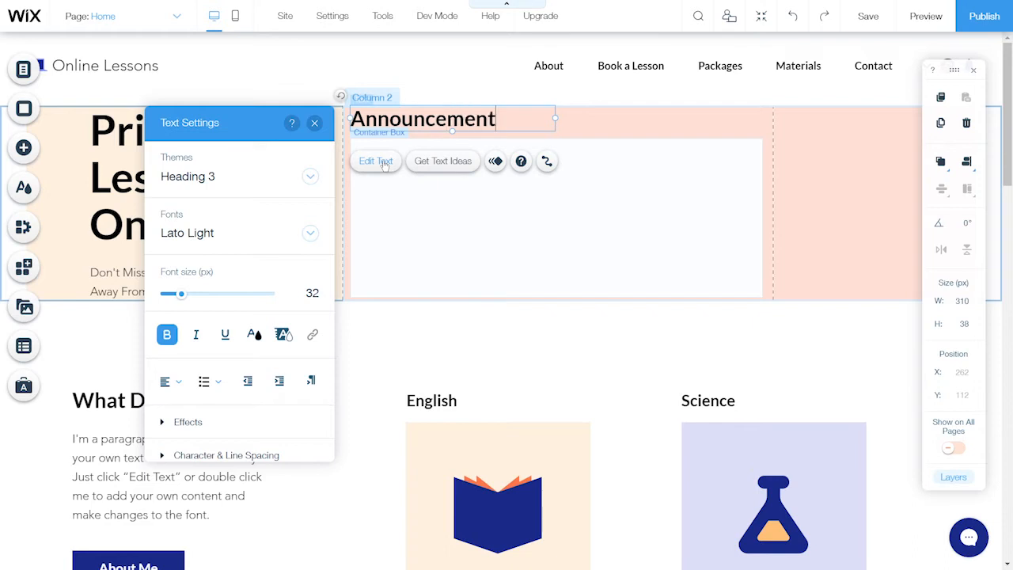
{"action": "left_click", "coordinate": [315, 125]}
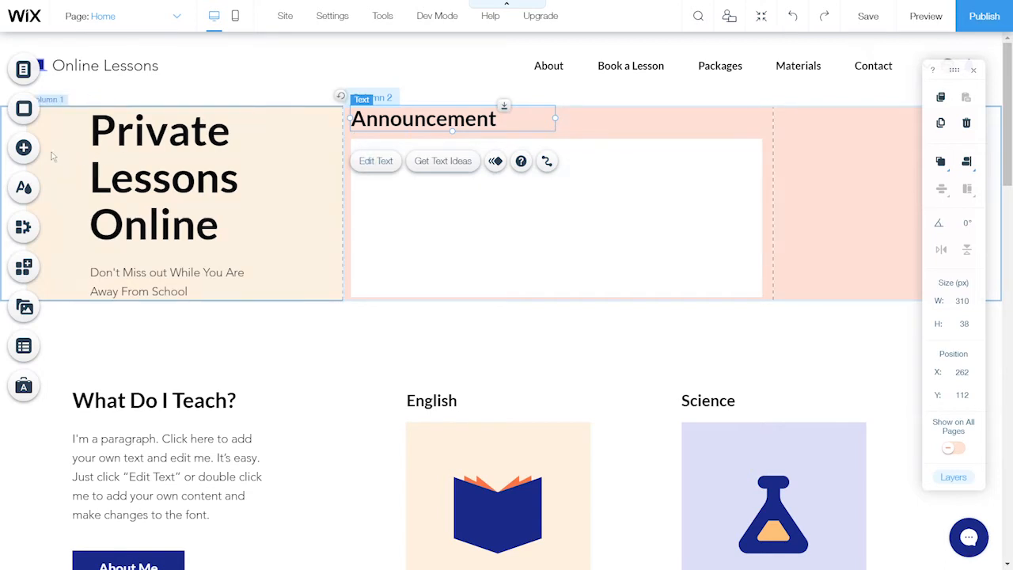
{"action": "left_click", "coordinate": [23, 148]}
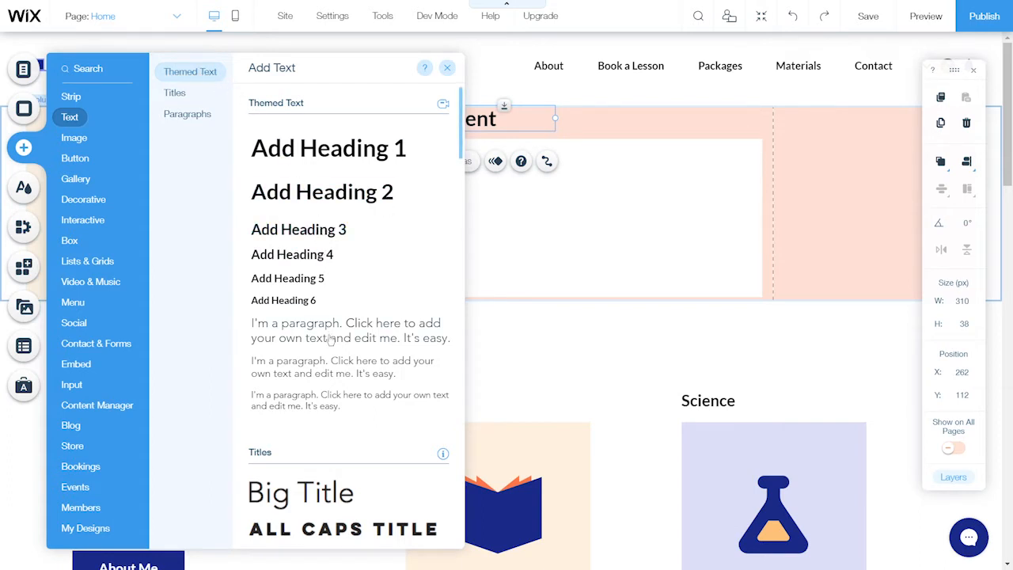
Drop a paragraph into the white box's top-left and stretch it to 605 × 216 px
{"action": "left_click_drag", "start_coordinate": [329, 342], "coordinate": [604, 231]}
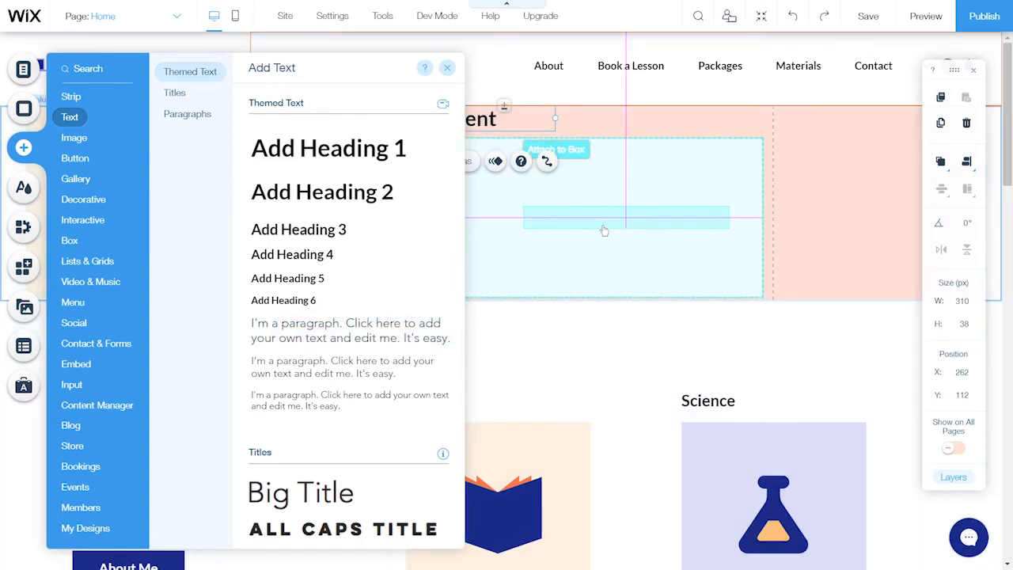
{"action": "left_click_drag", "start_coordinate": [604, 230], "coordinate": [604, 228]}
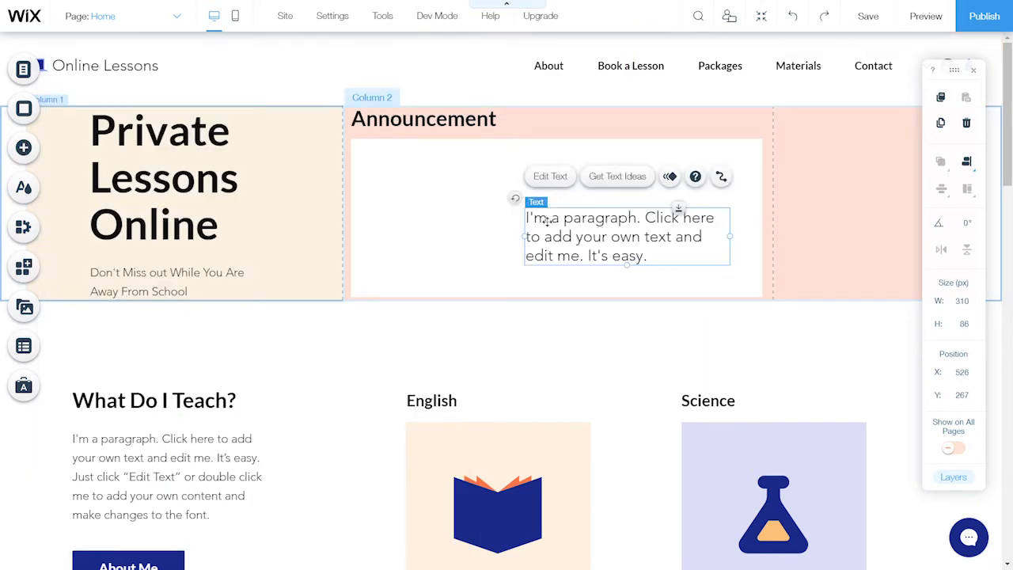
{"action": "left_click_drag", "start_coordinate": [601, 228], "coordinate": [421, 166]}
{"action": "left_click_drag", "start_coordinate": [560, 178], "coordinate": [756, 191]}
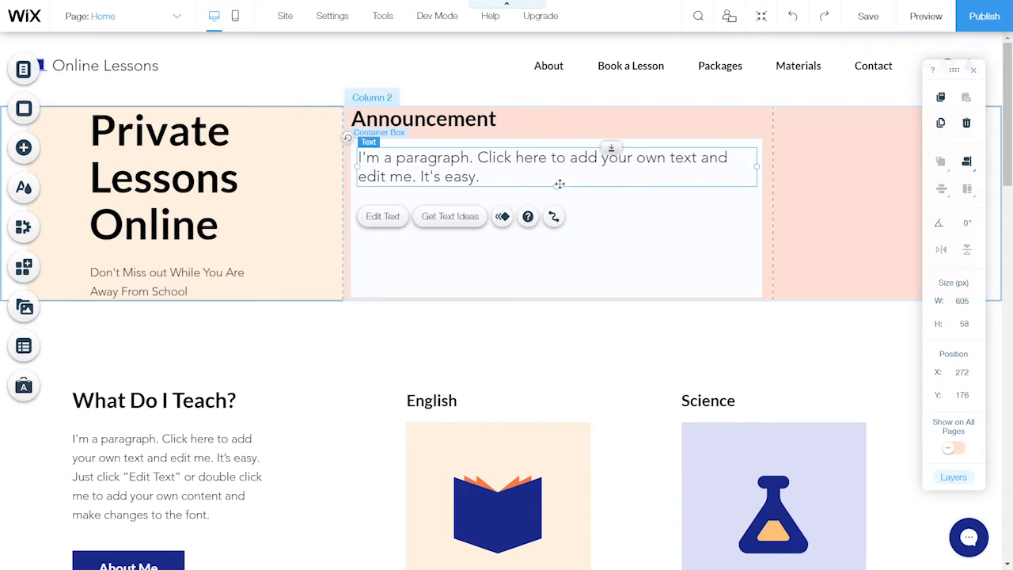
{"action": "left_click_drag", "start_coordinate": [554, 208], "coordinate": [554, 291]}
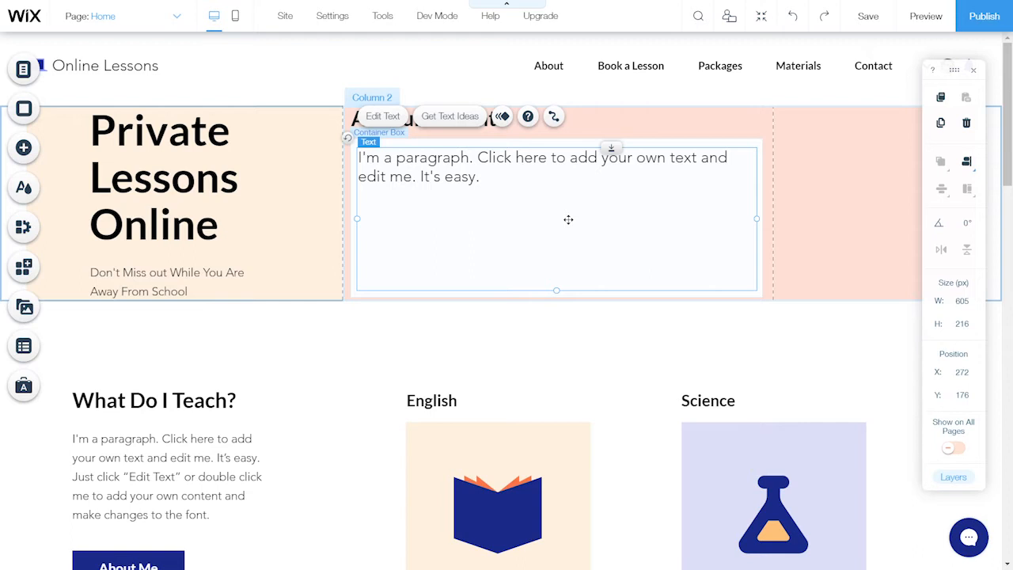
Turn the paragraph text into a bulleted list
{"action": "left_click", "coordinate": [382, 118]}
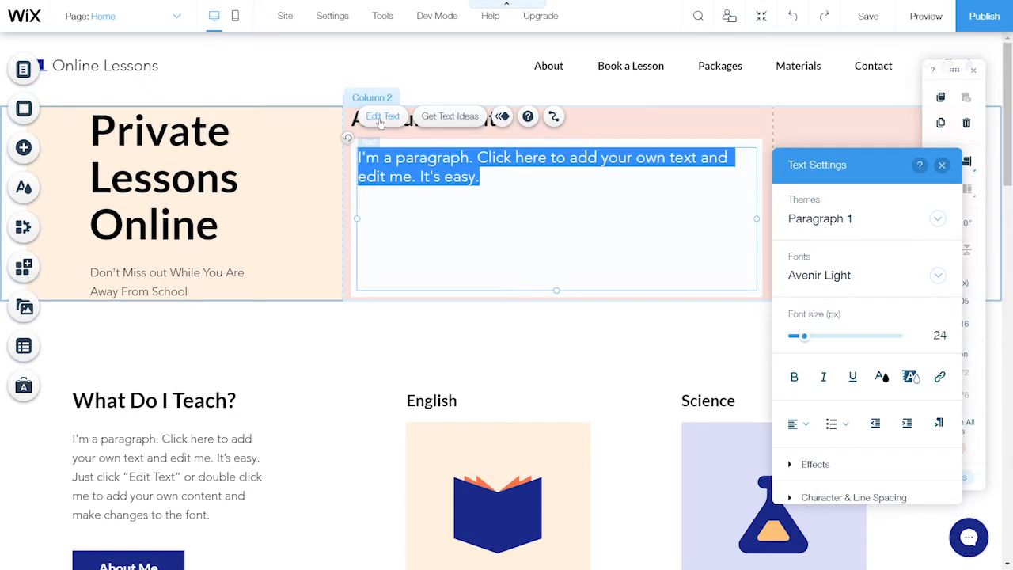
{"action": "left_click", "coordinate": [847, 428]}
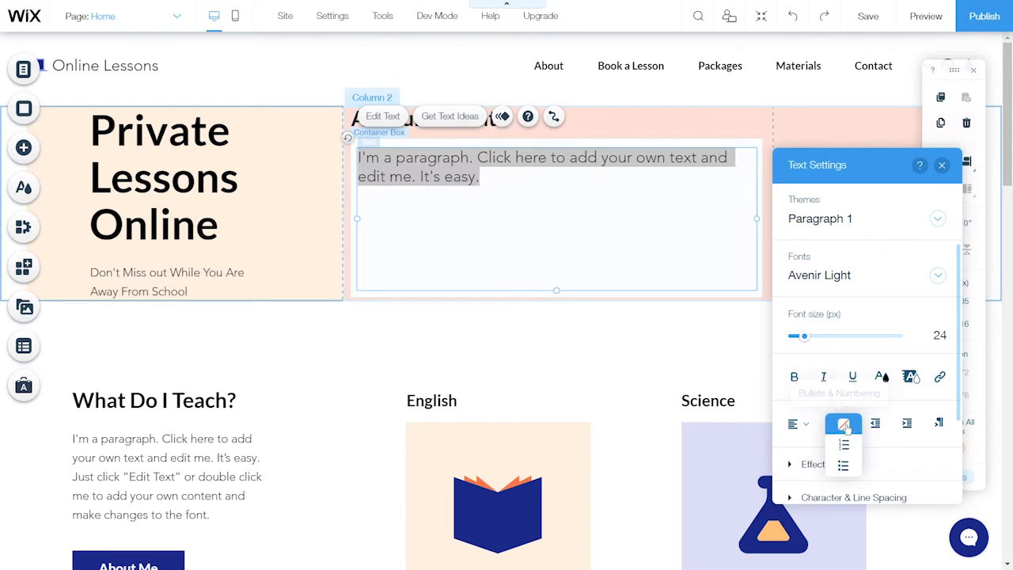
{"action": "left_click", "coordinate": [845, 469]}
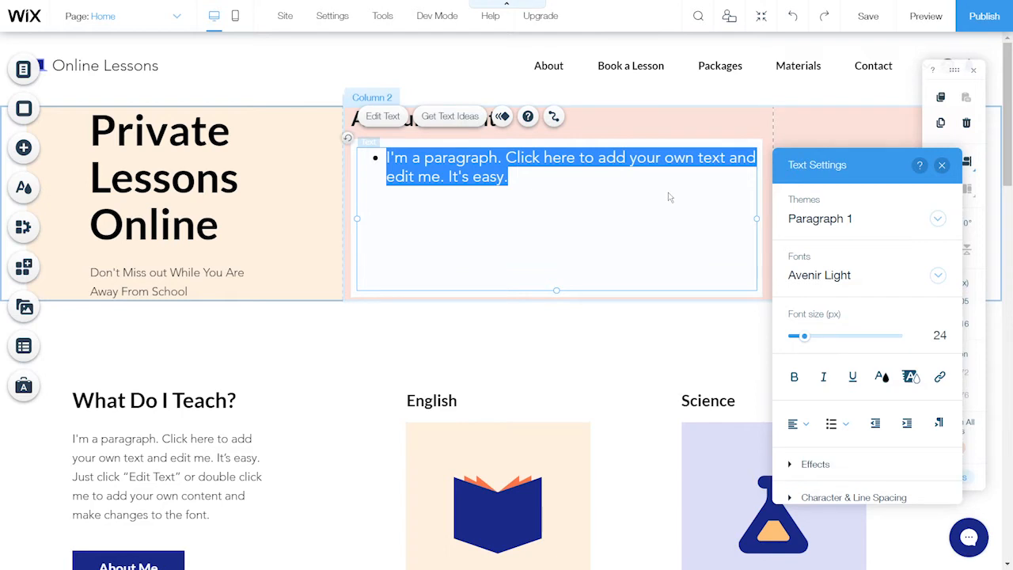
Type the bullet 'For 3A students please submit your exercise before 08/01/2021 (Friday)'
{"action": "type", "text": "For "}
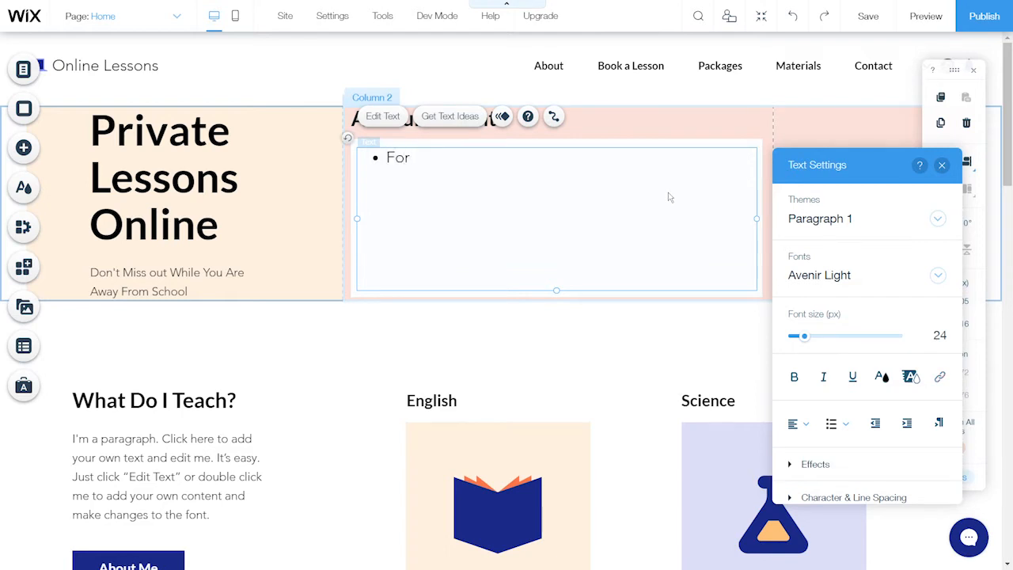
{"action": "type", "text": "3A stu"}
{"action": "type", "text": "den"}
{"action": "key", "text": "BackSpace"}
{"action": "type", "text": "ents please"}
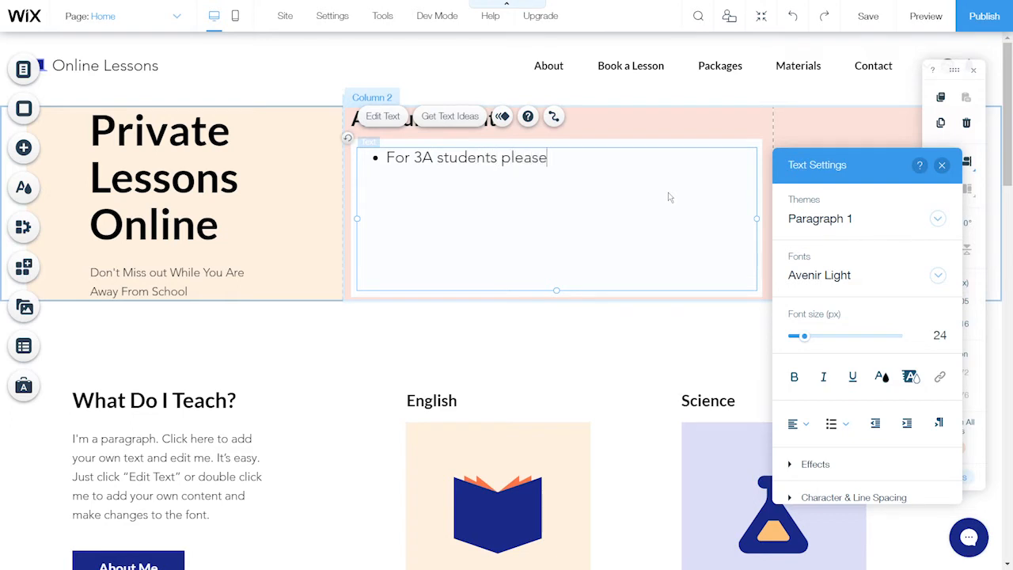
{"action": "type", "text": " submit your exercies before"}
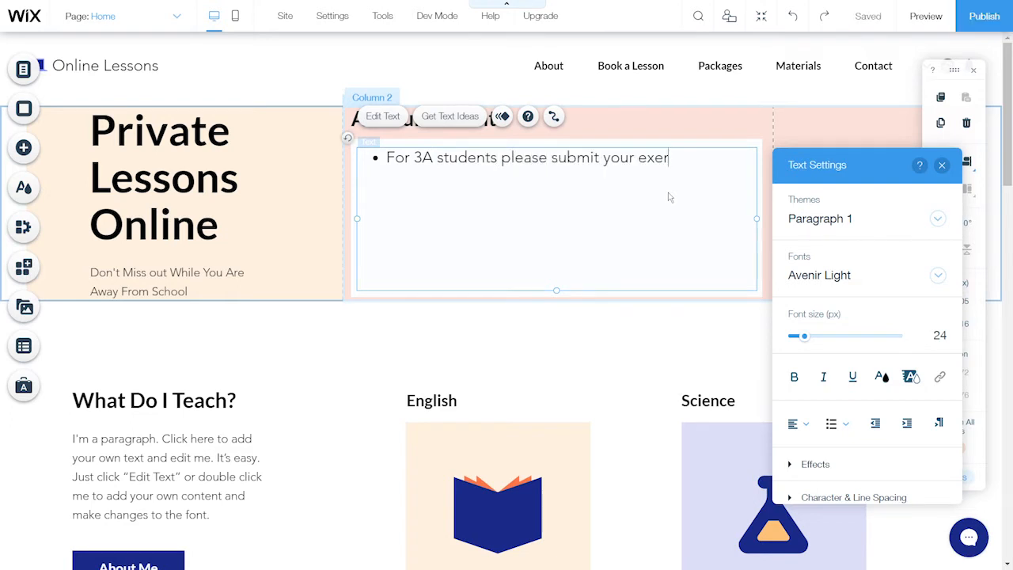
{"action": "key", "text": "BackSpace"}
{"action": "key", "text": "BackSpace"}
{"action": "key", "text": "BackSpace"}
{"action": "key", "text": "BackSpace"}
{"action": "key", "text": "BackSpace"}
{"action": "key", "text": "BackSpace"}
{"action": "key", "text": "BackSpace"}
{"action": "key", "text": "BackSpace"}
{"action": "key", "text": "BackSpace"}
{"action": "key", "text": "BackSpace"}
{"action": "type", "text": "ise before 08/"}
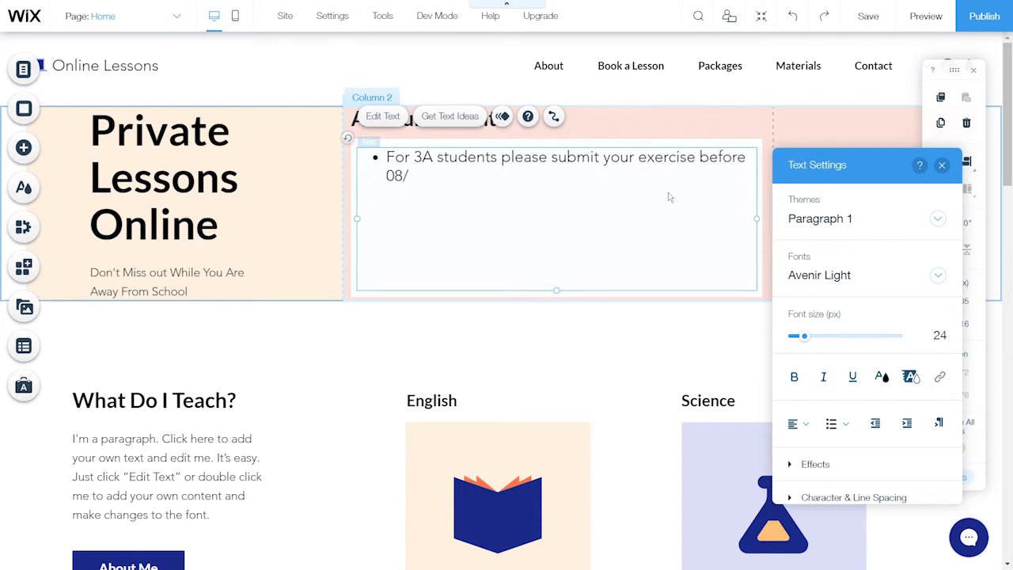
{"action": "type", "text": "01/2021 (Friday)"}
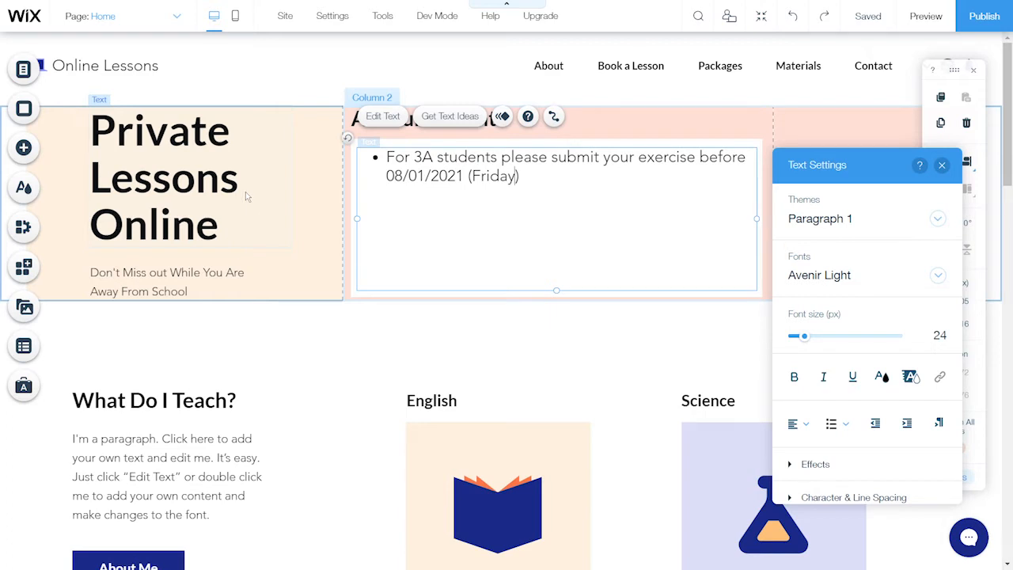
{"action": "left_click", "coordinate": [942, 164]}
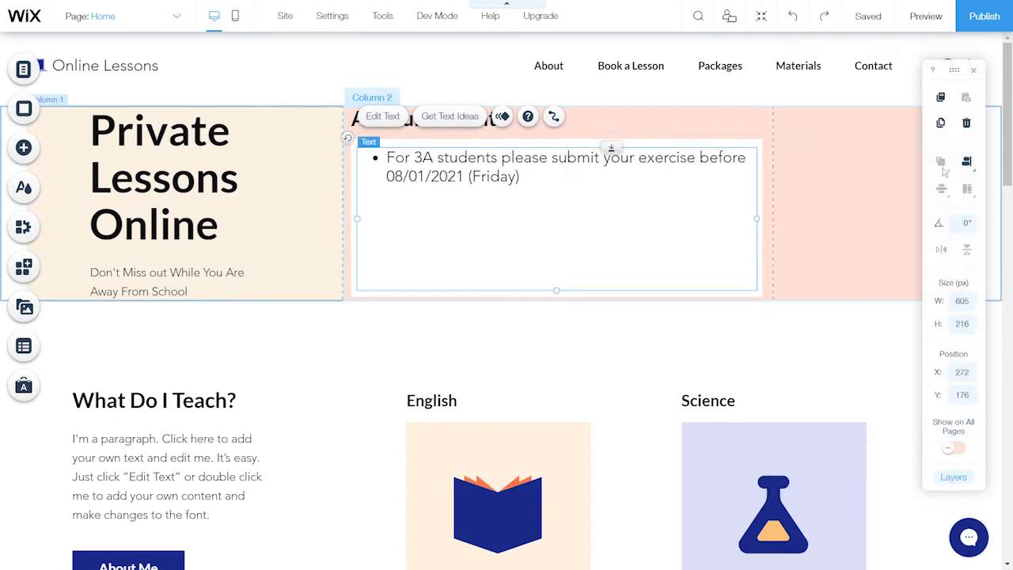
Change the hero heading from 'Private Lessons Online' to 'Hi students!'
{"action": "left_click", "coordinate": [220, 190]}
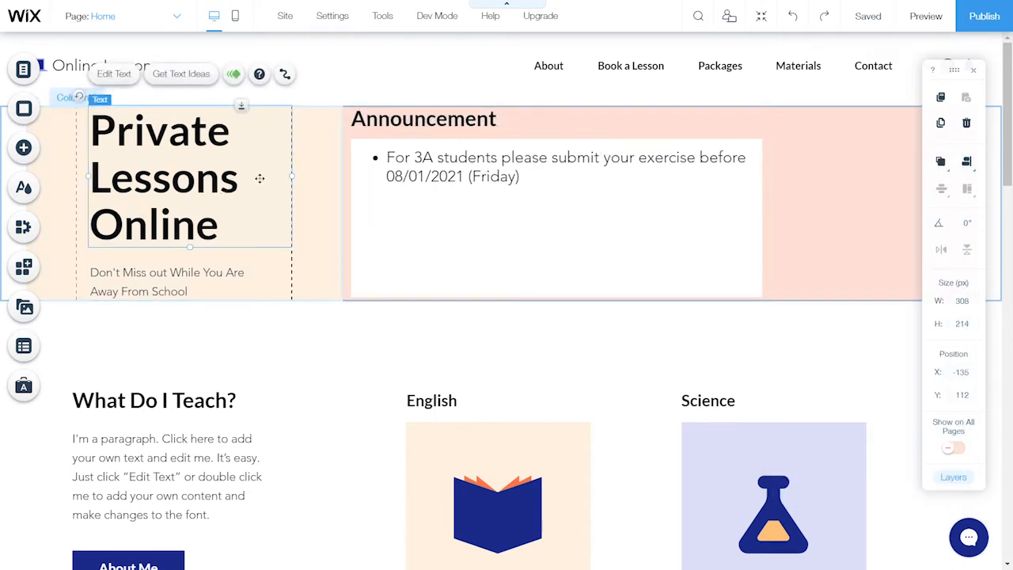
{"action": "left_click", "coordinate": [115, 74]}
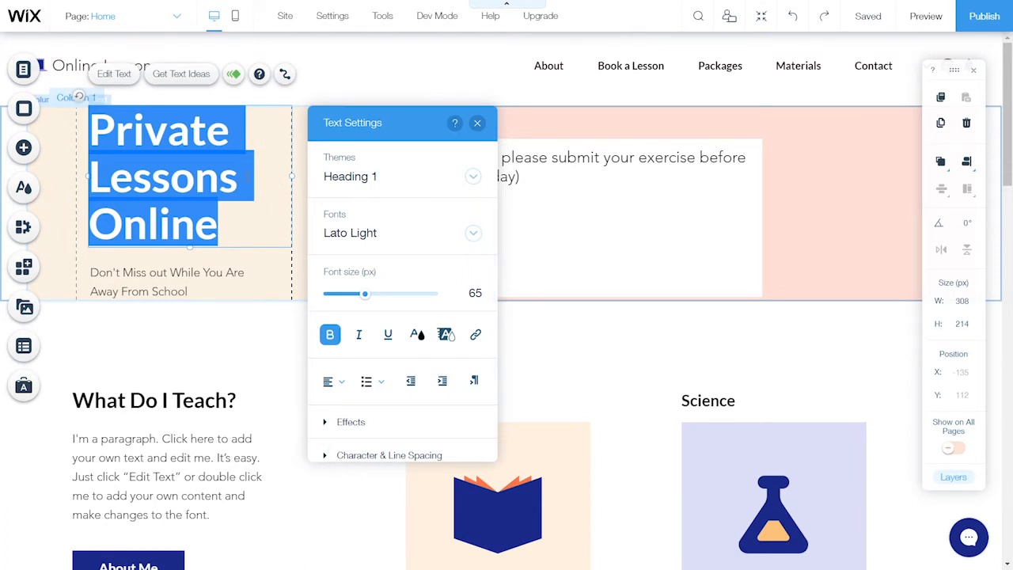
{"action": "type", "text": "Hi "}
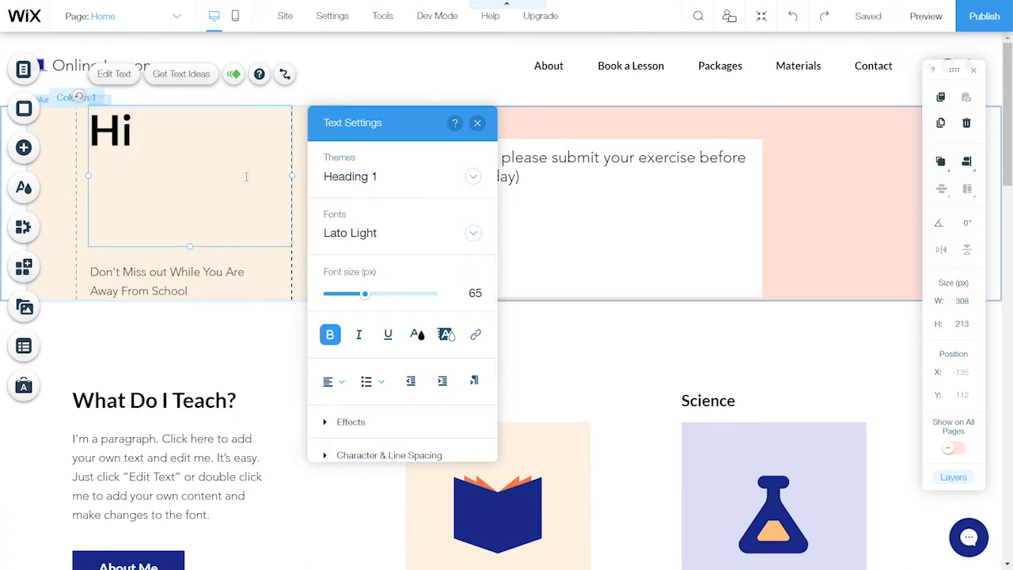
{"action": "type", "text": "st"}
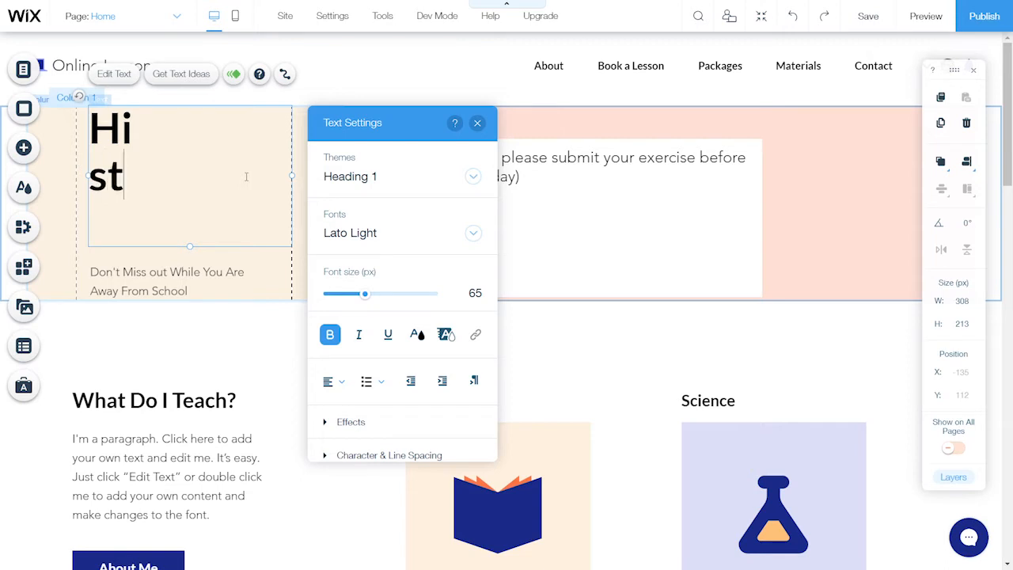
{"action": "type", "text": "udents!"}
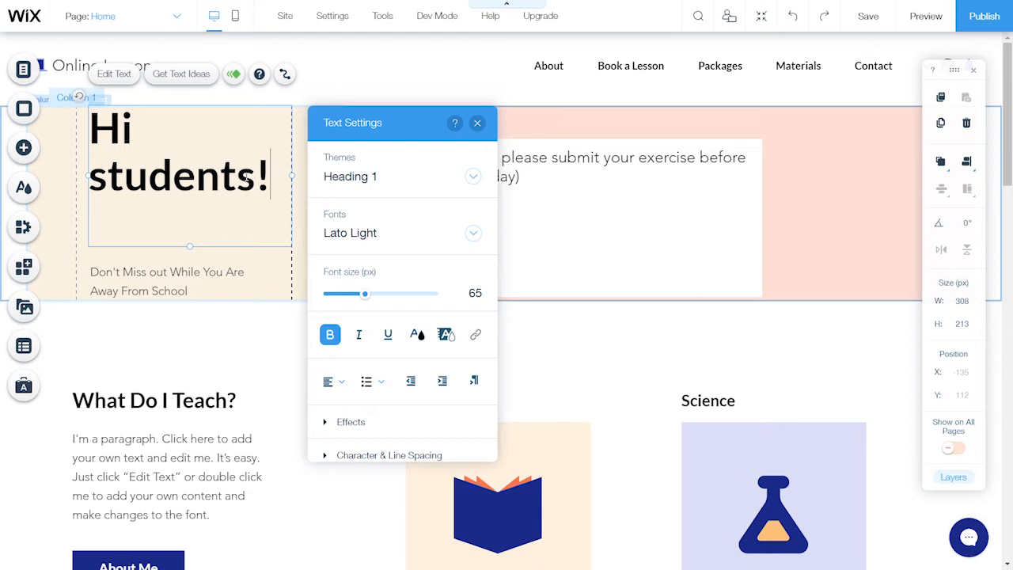
{"action": "left_click", "coordinate": [185, 280]}
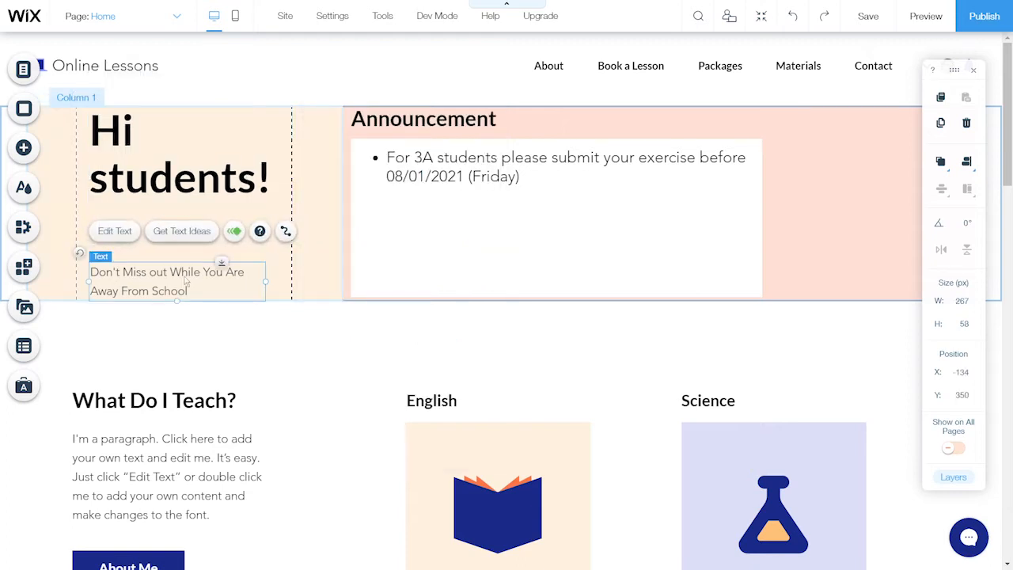
Retype the hero subtitle as a line introducing the teacher's classroom website
{"action": "left_click", "coordinate": [125, 239]}
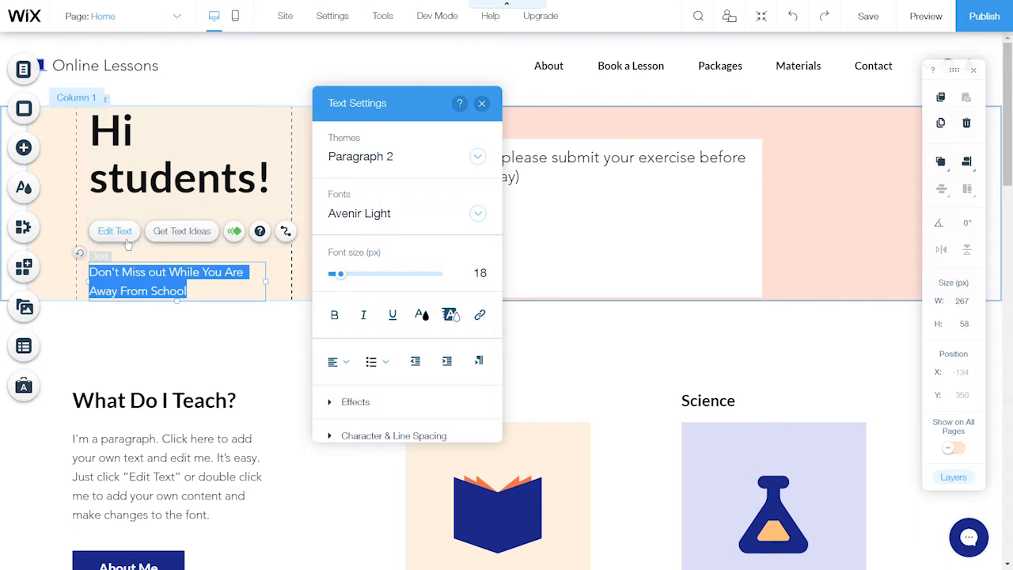
{"action": "type", "text": "This is "}
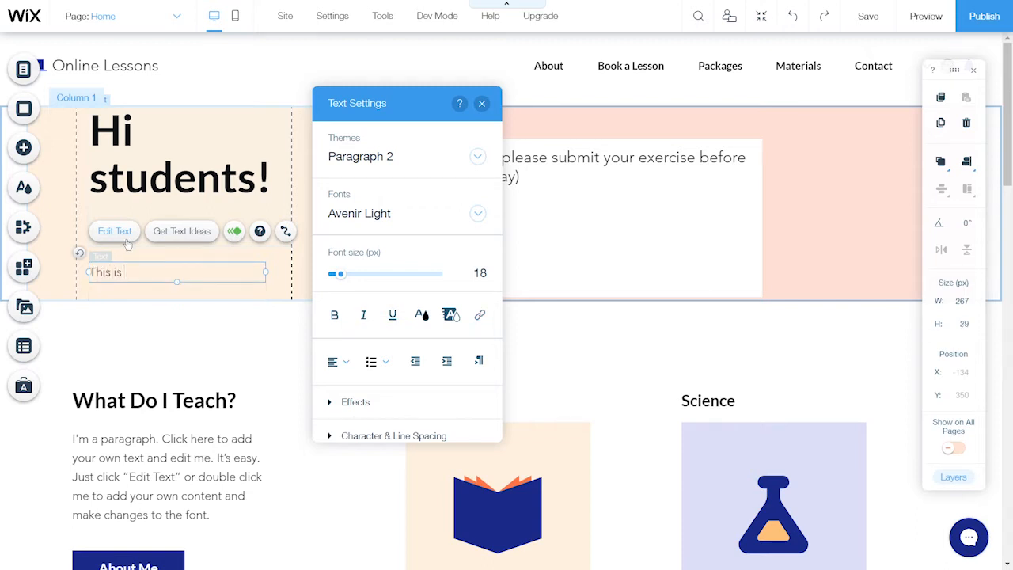
{"action": "type", "text": "Mr. Ting Classroom Website"}
{"action": "left_click", "coordinate": [481, 103]}
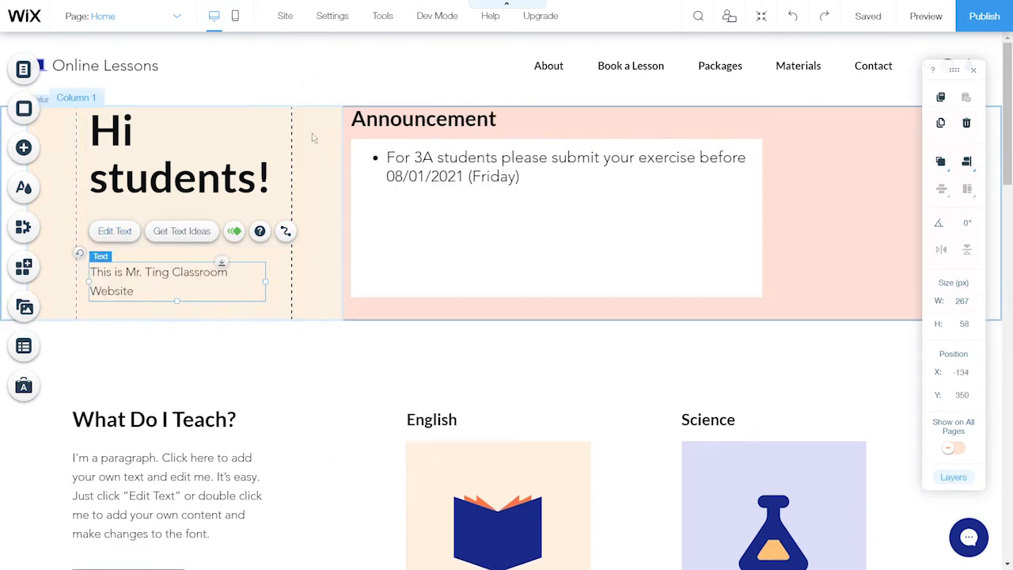
Right-align the content of the hero section's first column
{"action": "left_click", "coordinate": [311, 136]}
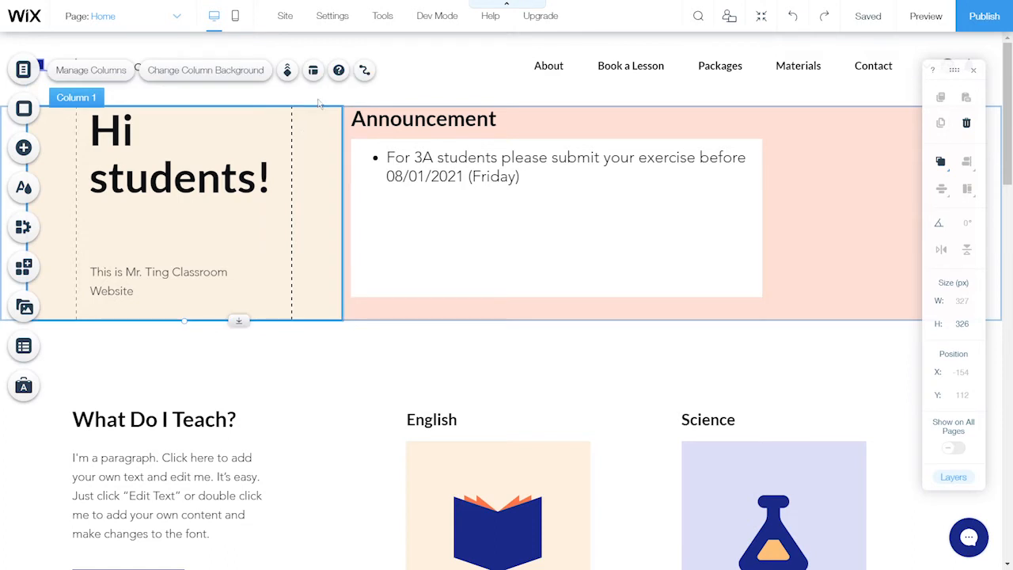
{"action": "left_click", "coordinate": [313, 72]}
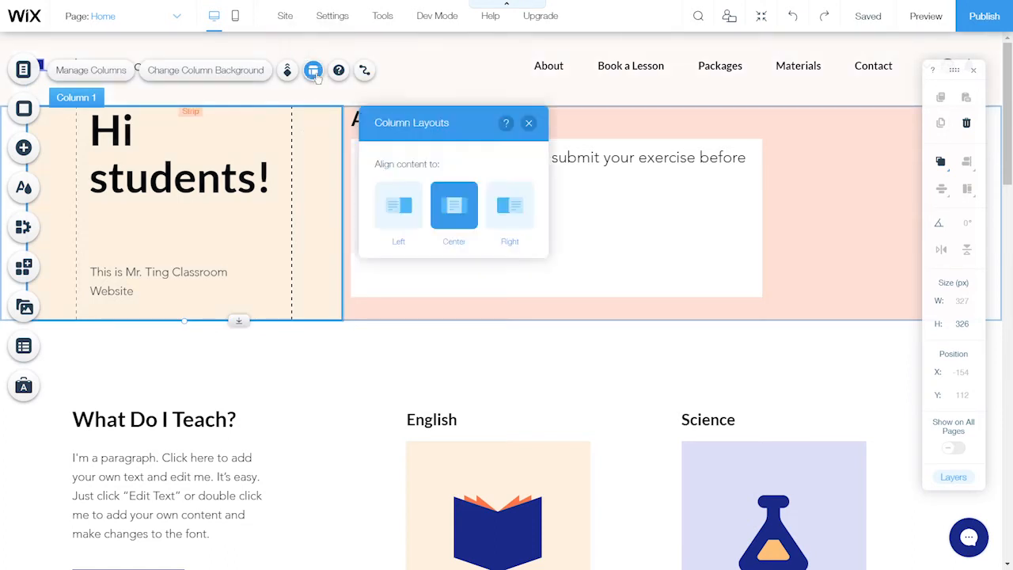
{"action": "left_click", "coordinate": [521, 223]}
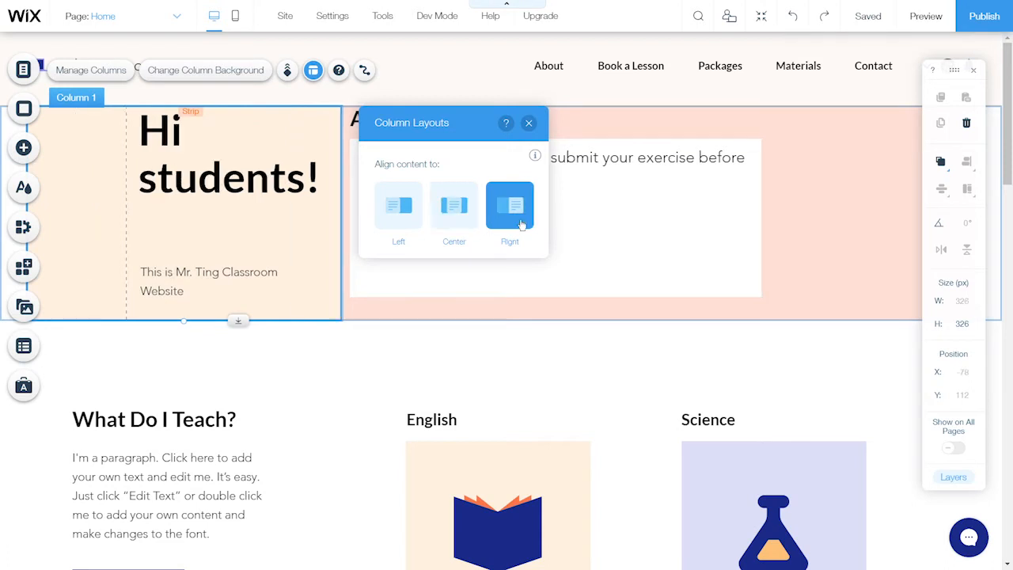
{"action": "left_click", "coordinate": [529, 124]}
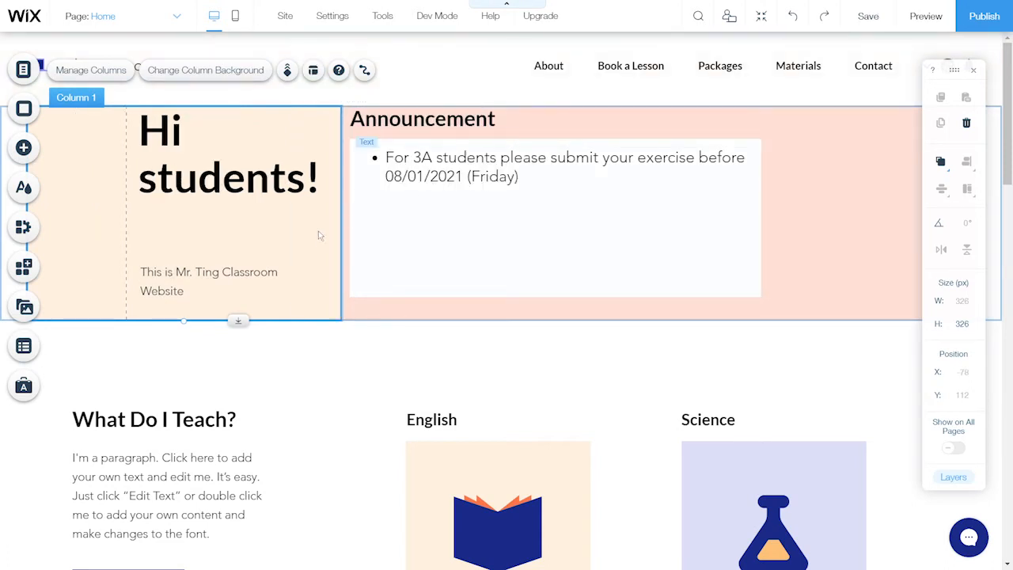
Move the subtitle up to sit just beneath the 'Hi students!' heading
{"action": "left_click", "coordinate": [205, 288]}
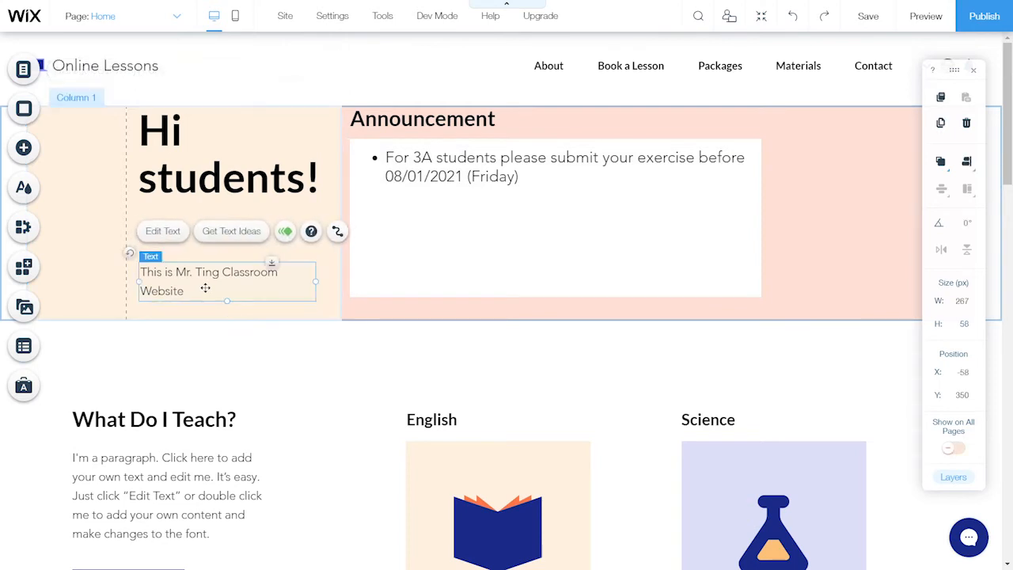
{"action": "left_click_drag", "start_coordinate": [205, 288], "coordinate": [204, 231]}
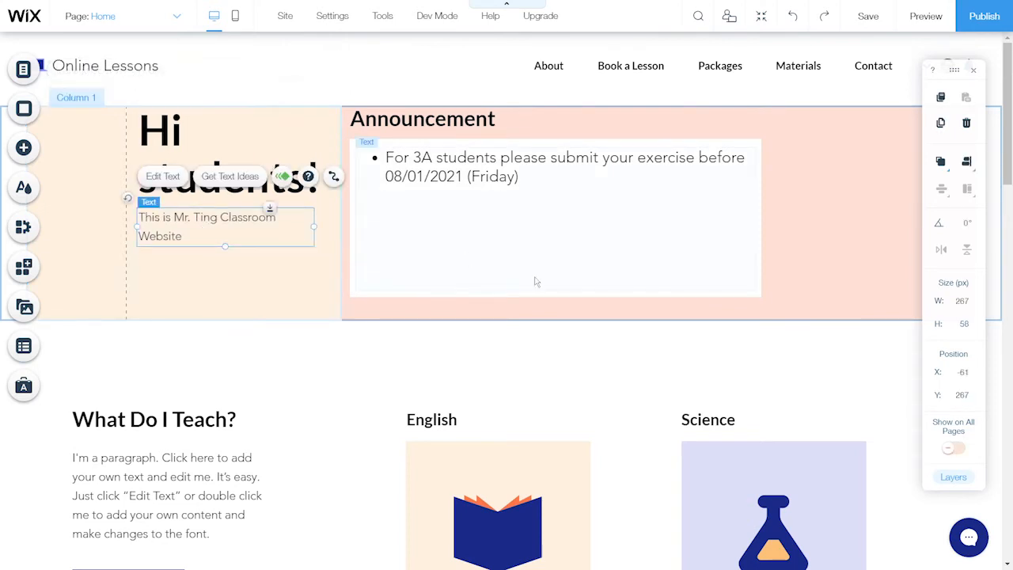
{"action": "left_click", "coordinate": [824, 253]}
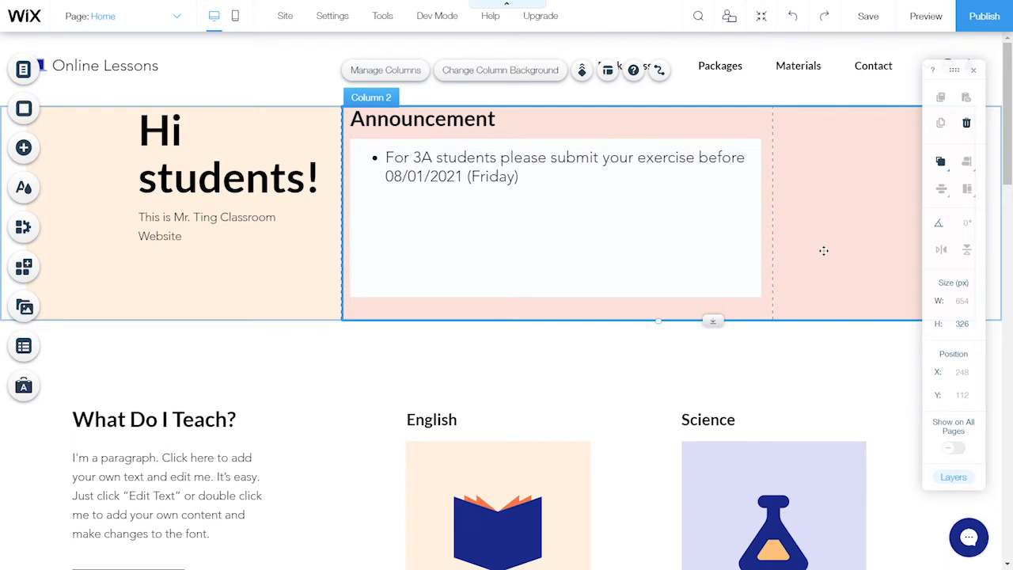
{"action": "left_click", "coordinate": [927, 17]}
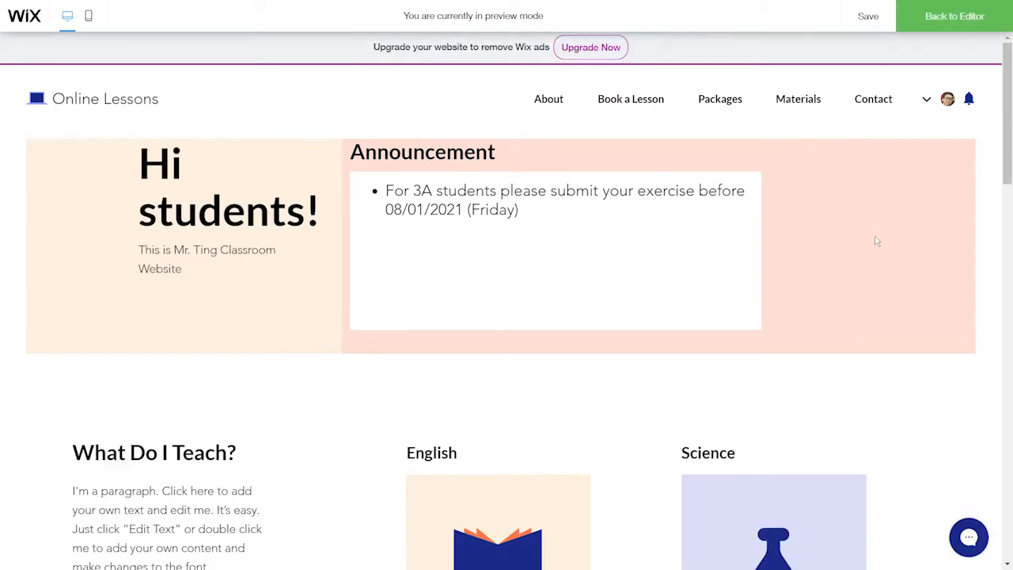
{"action": "left_click", "coordinate": [942, 28]}
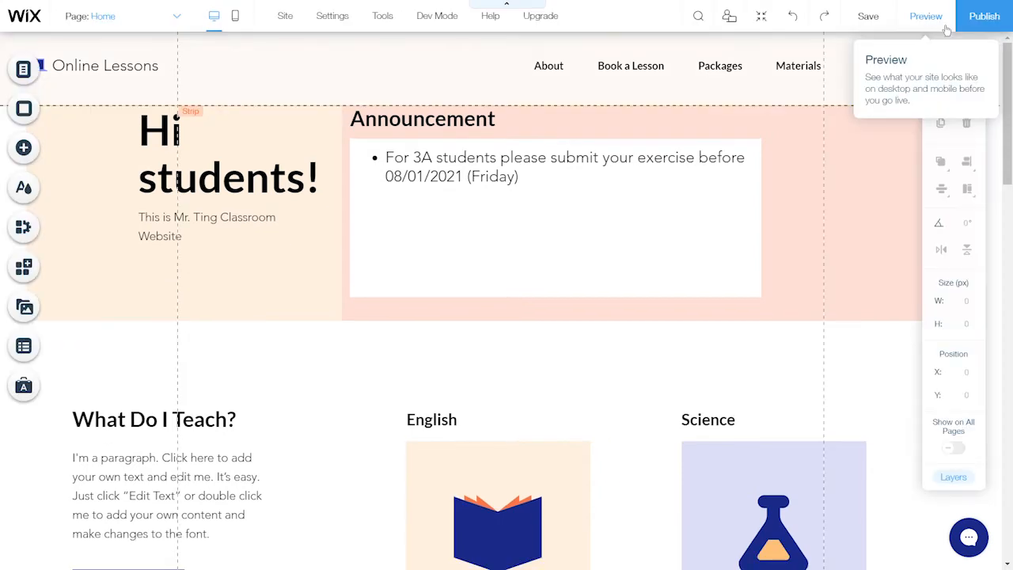
Delete the What Do I Teach? column from the subject section
{"action": "scroll", "coordinate": [658, 266], "scroll_direction": "down", "scroll_amount": 5}
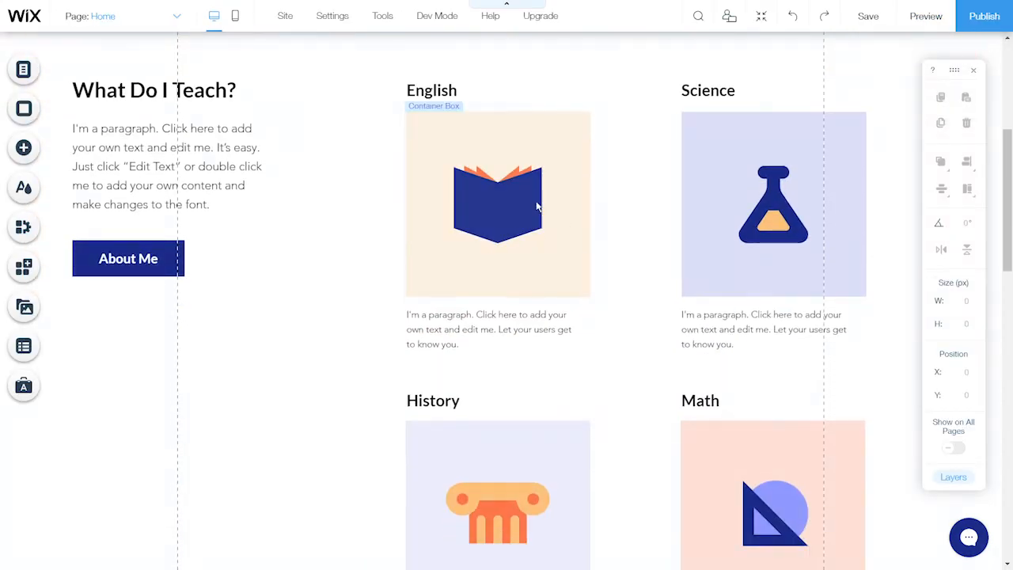
{"action": "left_click", "coordinate": [223, 57]}
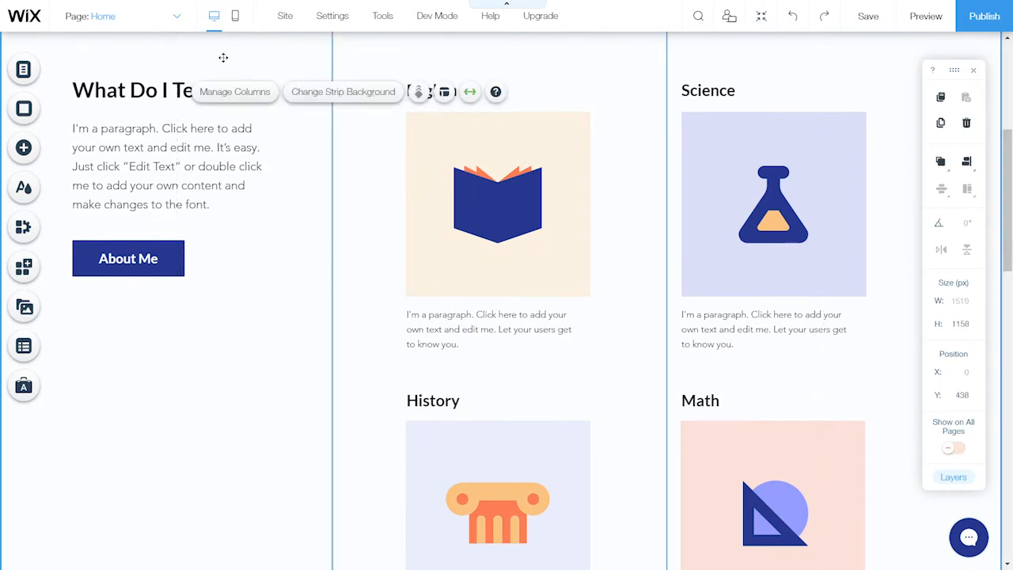
{"action": "left_click", "coordinate": [266, 93]}
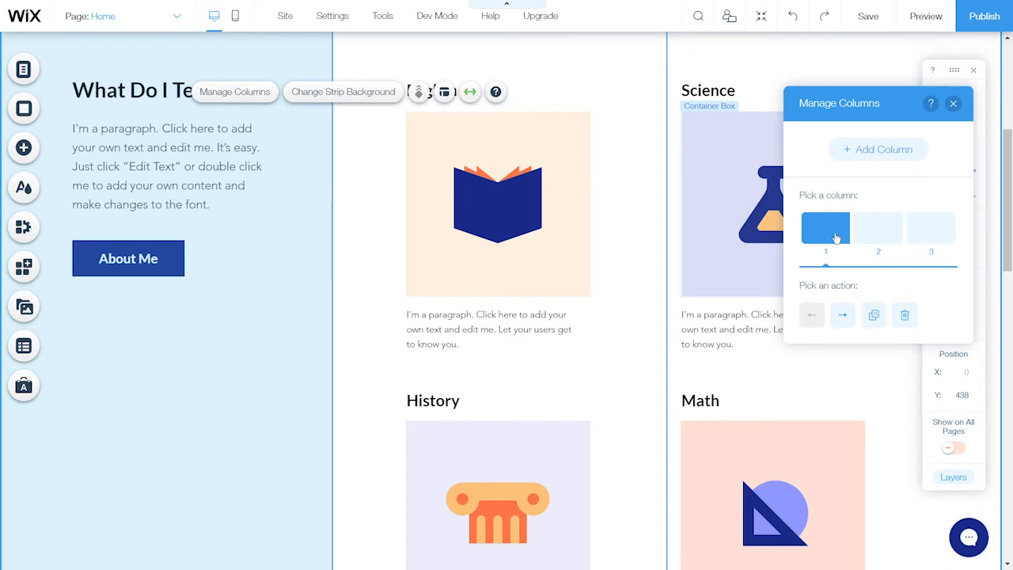
{"action": "left_click", "coordinate": [905, 316]}
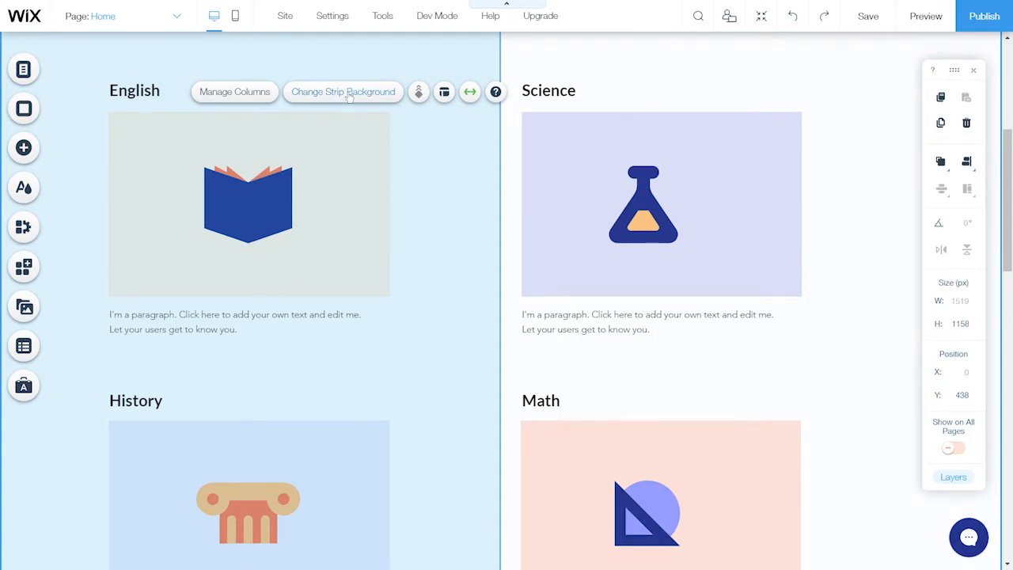
{"action": "left_click", "coordinate": [258, 96]}
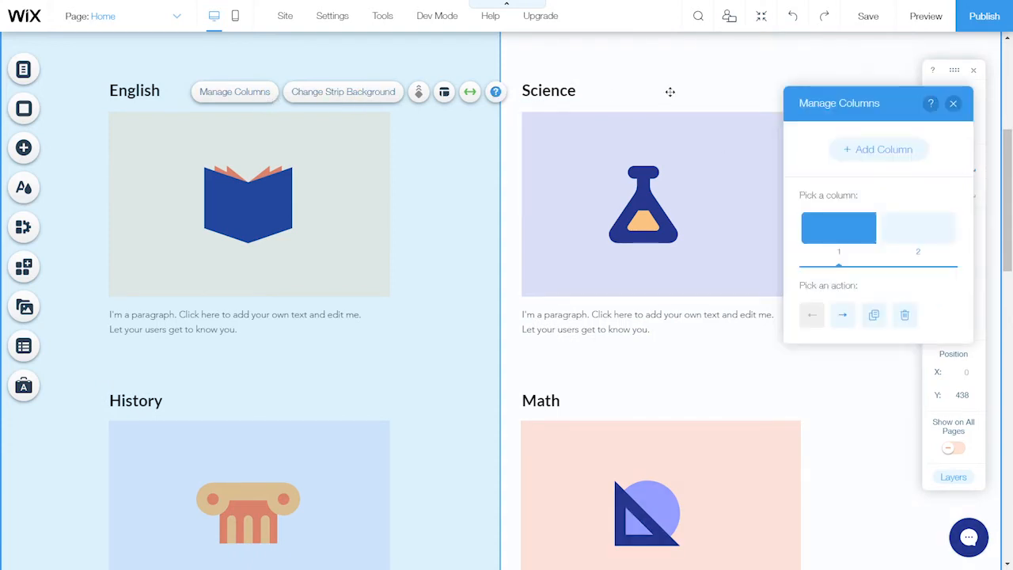
{"action": "left_click", "coordinate": [952, 103]}
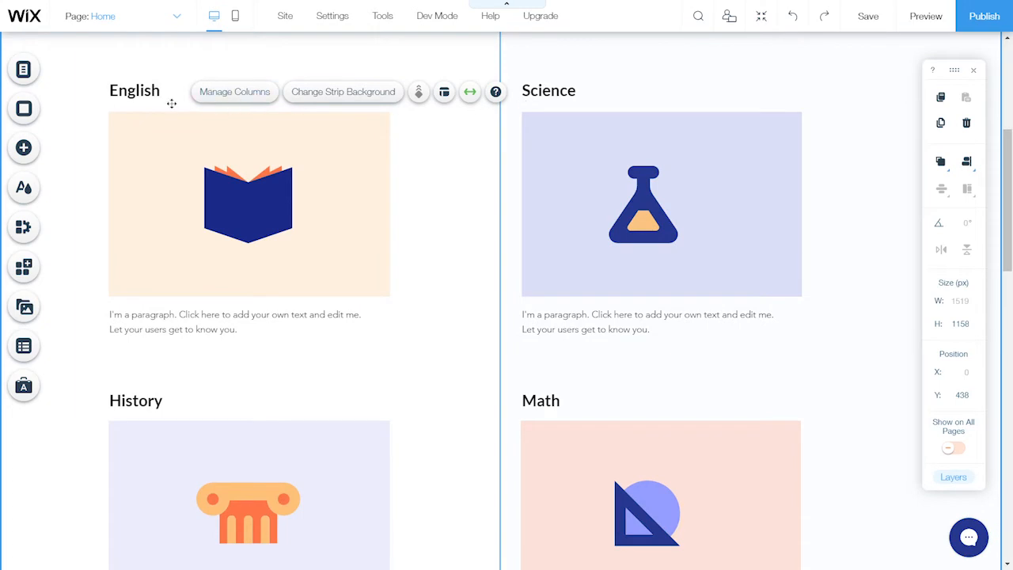
Delete the English description paragraph and the Science title and paragraph
{"action": "left_click", "coordinate": [235, 322]}
{"action": "key", "text": "Delete"}
{"action": "left_click", "coordinate": [535, 94]}
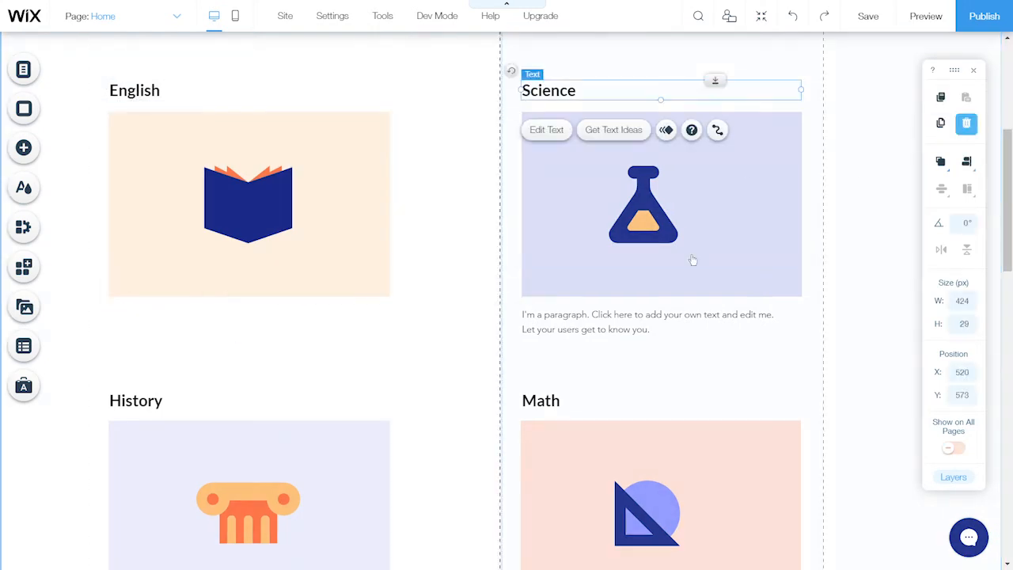
{"action": "left_click", "coordinate": [696, 316]}
{"action": "key", "text": "Delete"}
Delete the History and Math titles along with their description paragraphs
{"action": "scroll", "coordinate": [172, 226], "scroll_direction": "down", "scroll_amount": 3}
{"action": "left_click", "coordinate": [136, 180]}
{"action": "left_click", "coordinate": [967, 123]}
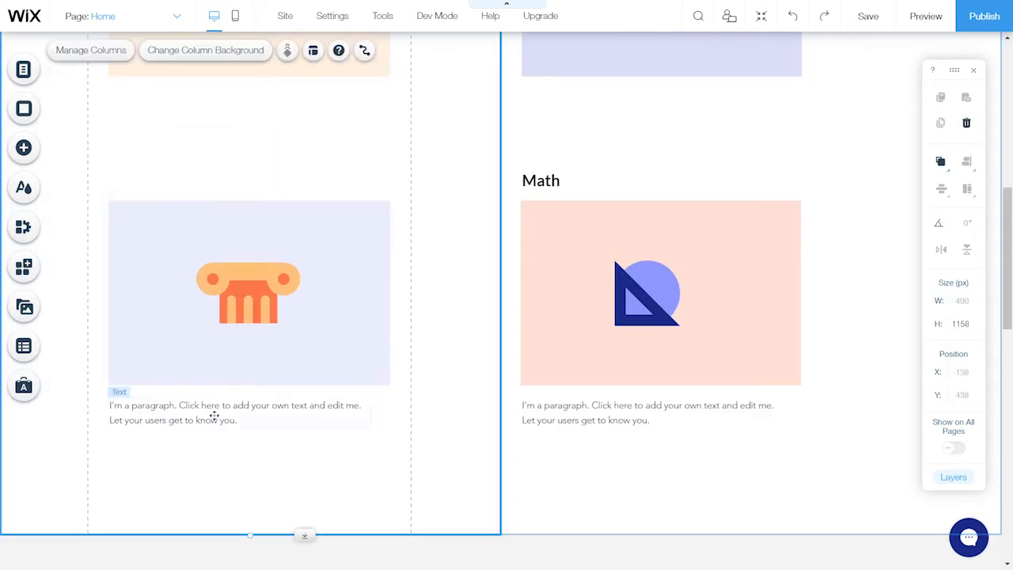
{"action": "left_click", "coordinate": [215, 413]}
{"action": "left_click", "coordinate": [966, 125]}
{"action": "left_click", "coordinate": [546, 181]}
{"action": "left_click", "coordinate": [967, 123]}
{"action": "left_click", "coordinate": [586, 407]}
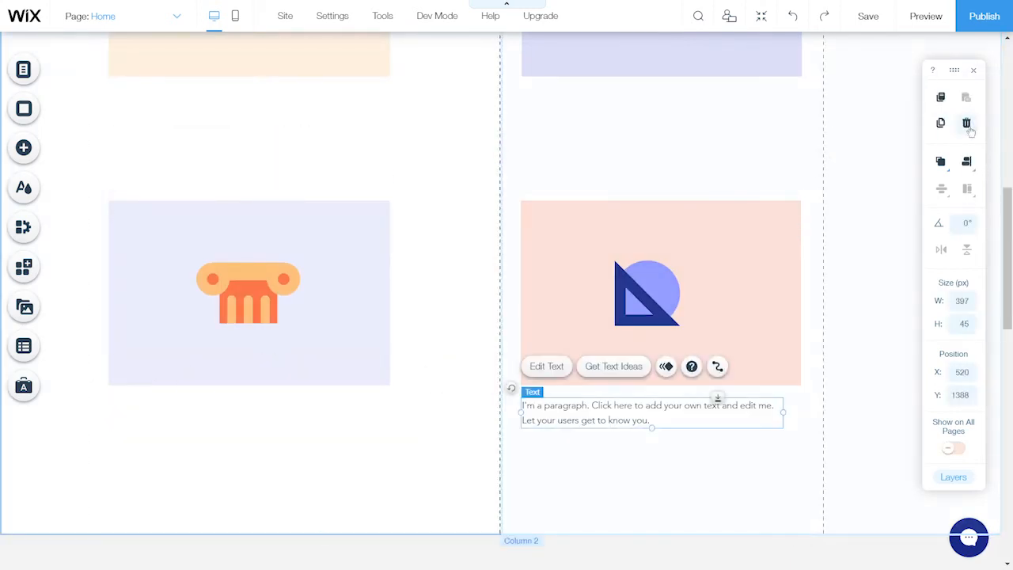
{"action": "left_click", "coordinate": [966, 124]}
{"action": "scroll", "coordinate": [644, 306], "scroll_direction": "up", "scroll_amount": 5}
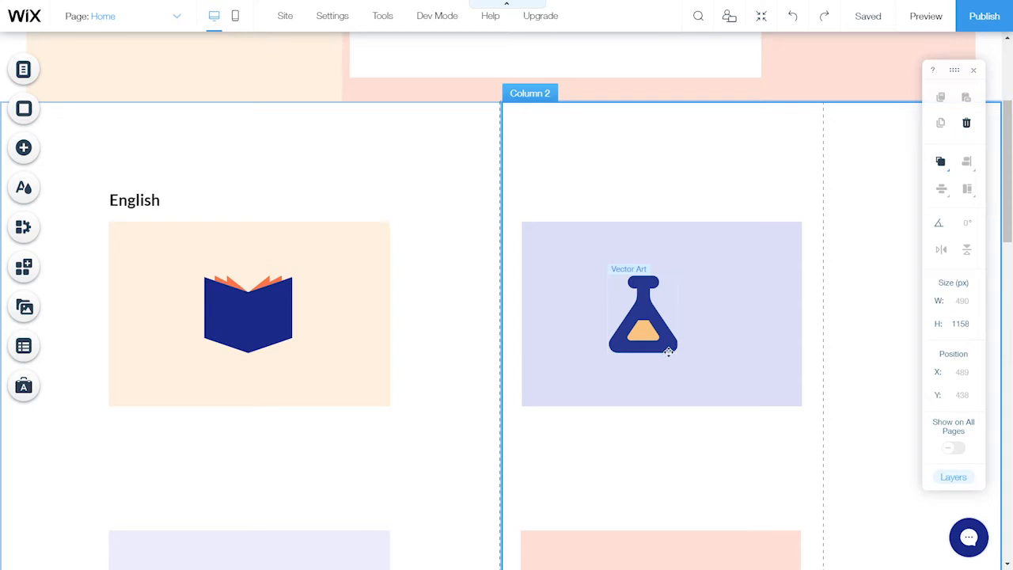
Line up the flask, pillar and triangle illustrations side by side in a row
{"action": "left_click", "coordinate": [647, 331]}
{"action": "left_click_drag", "start_coordinate": [647, 331], "coordinate": [91, 463]}
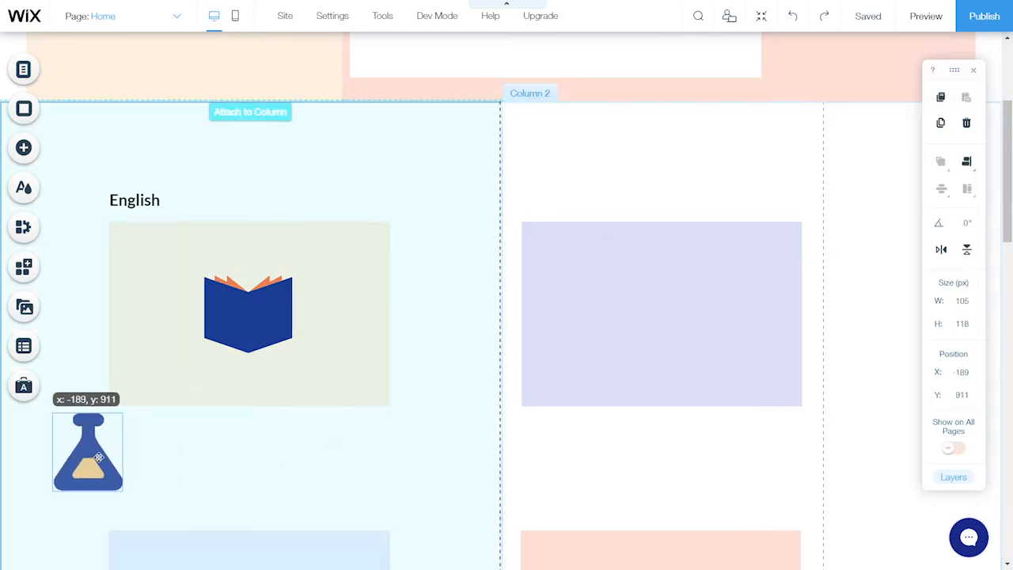
{"action": "scroll", "coordinate": [244, 398], "scroll_direction": "down", "scroll_amount": 3}
{"action": "left_click", "coordinate": [244, 399]}
{"action": "left_click_drag", "start_coordinate": [243, 399], "coordinate": [186, 241]}
{"action": "left_click", "coordinate": [647, 402]}
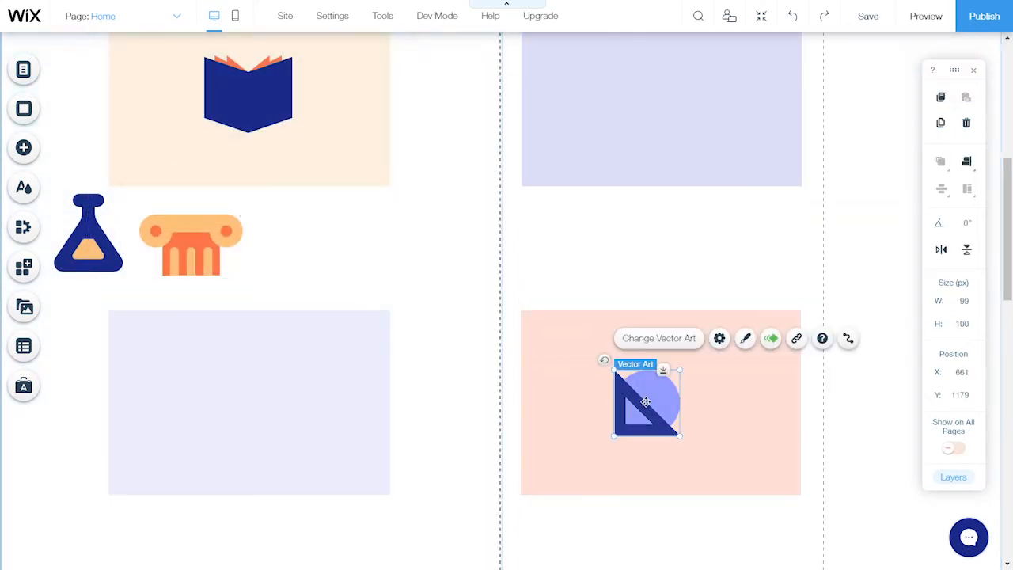
{"action": "left_click_drag", "start_coordinate": [647, 403], "coordinate": [318, 258]}
Delete the subject strip's second column
{"action": "left_click", "coordinate": [797, 231]}
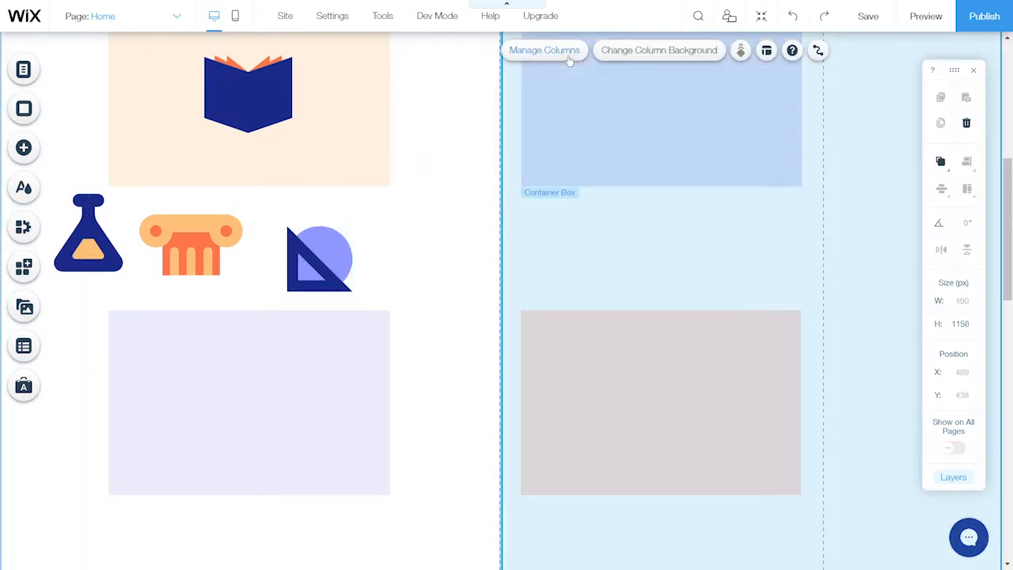
{"action": "left_click", "coordinate": [569, 57]}
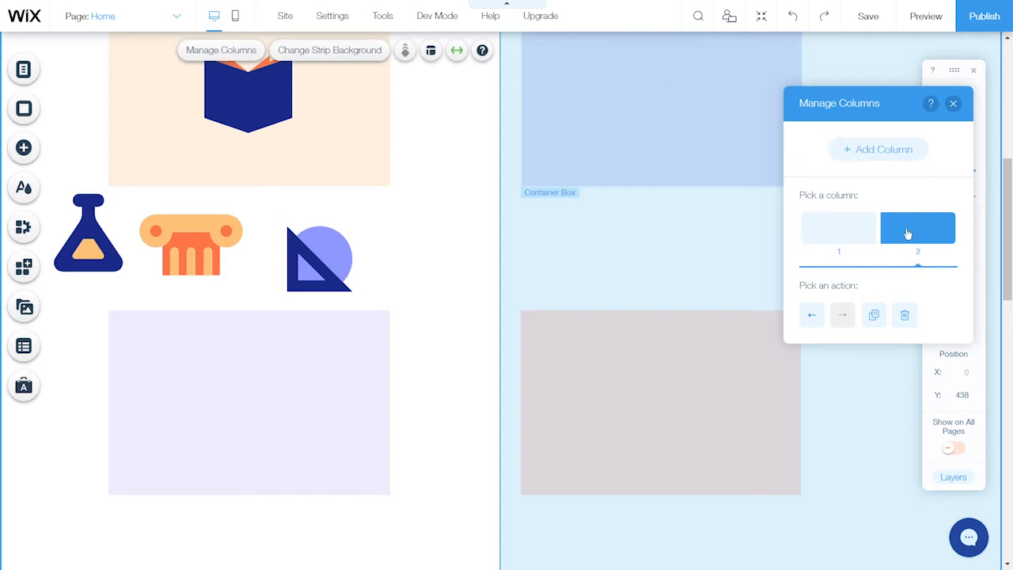
{"action": "left_click", "coordinate": [905, 315]}
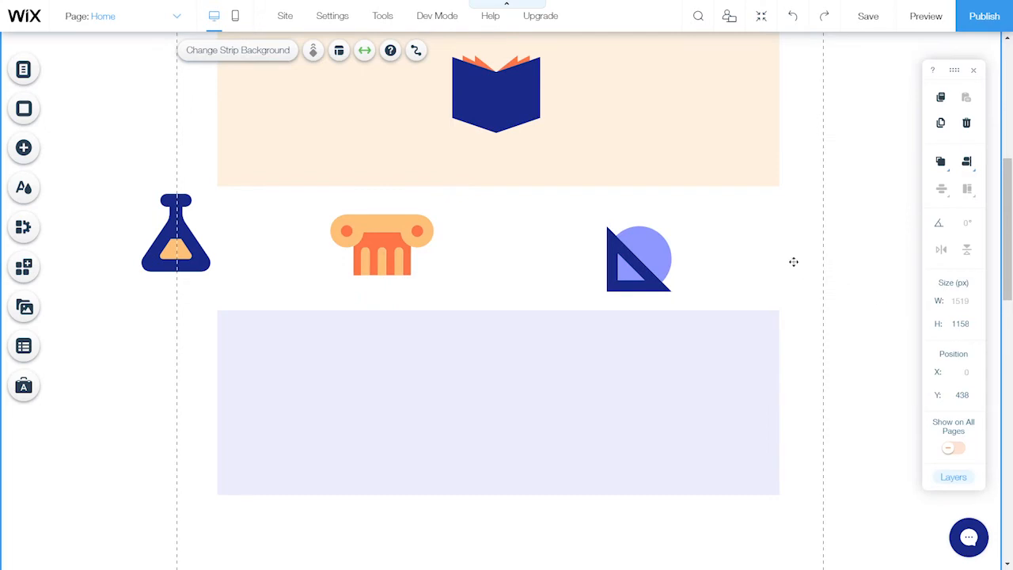
Delete the empty lavender container box
{"action": "left_click", "coordinate": [697, 342]}
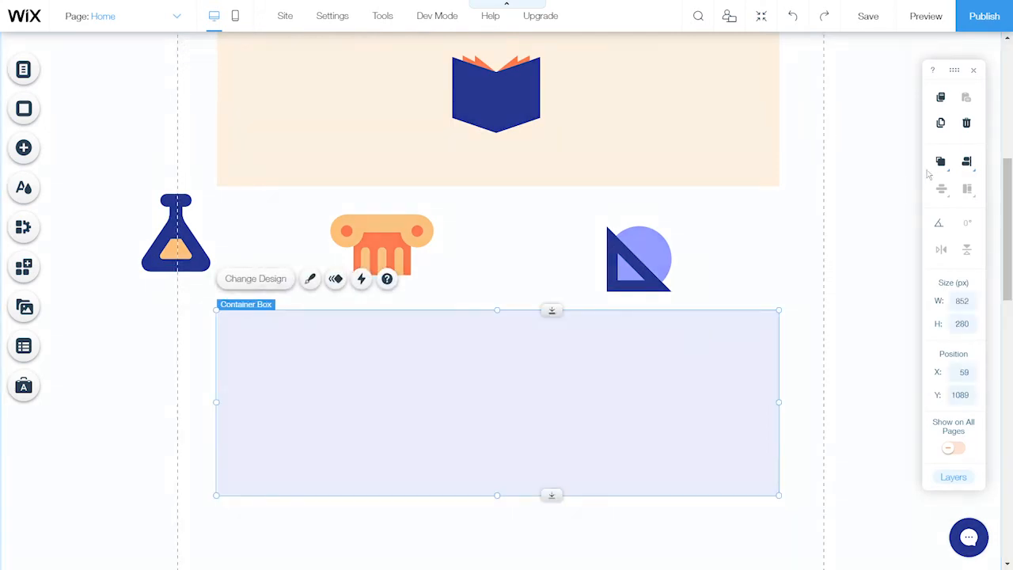
{"action": "left_click", "coordinate": [966, 124]}
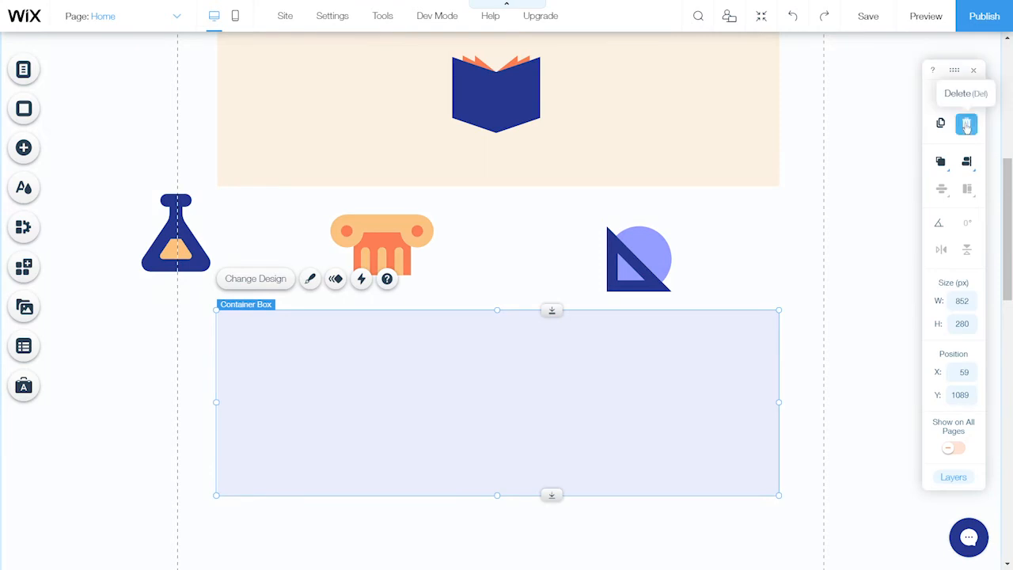
{"action": "scroll", "coordinate": [733, 218], "scroll_direction": "up", "scroll_amount": 2}
{"action": "scroll", "coordinate": [733, 218], "scroll_direction": "up", "scroll_amount": 1}
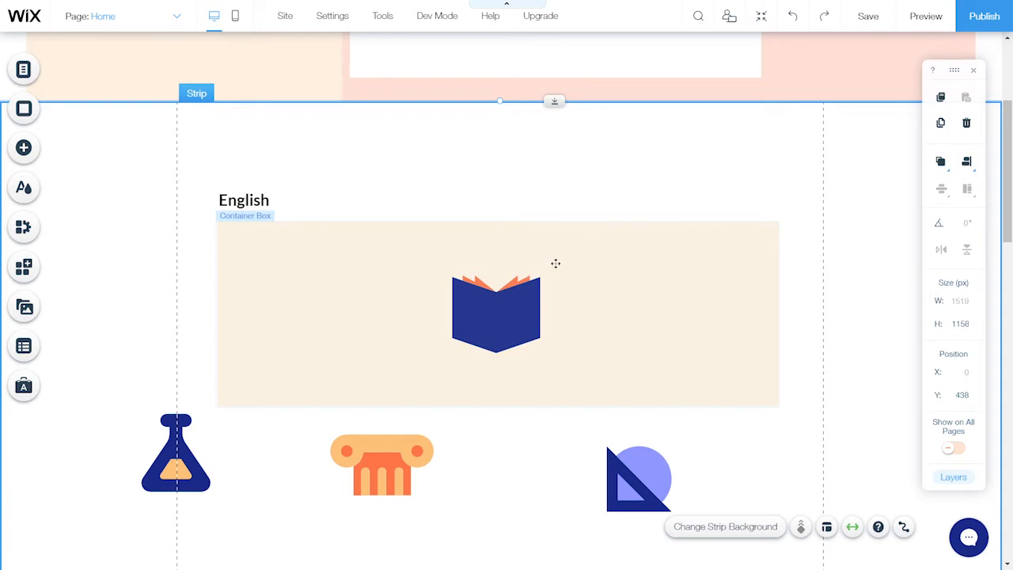
Shift the book art left and resize the English container box to 250 × 250 px
{"action": "left_click", "coordinate": [511, 323]}
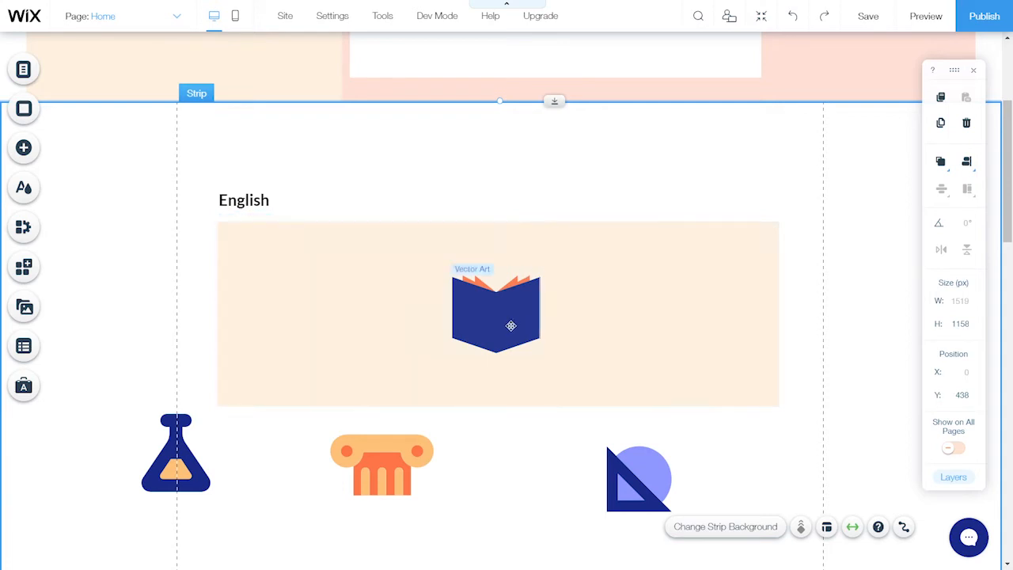
{"action": "left_click_drag", "start_coordinate": [511, 323], "coordinate": [289, 325]}
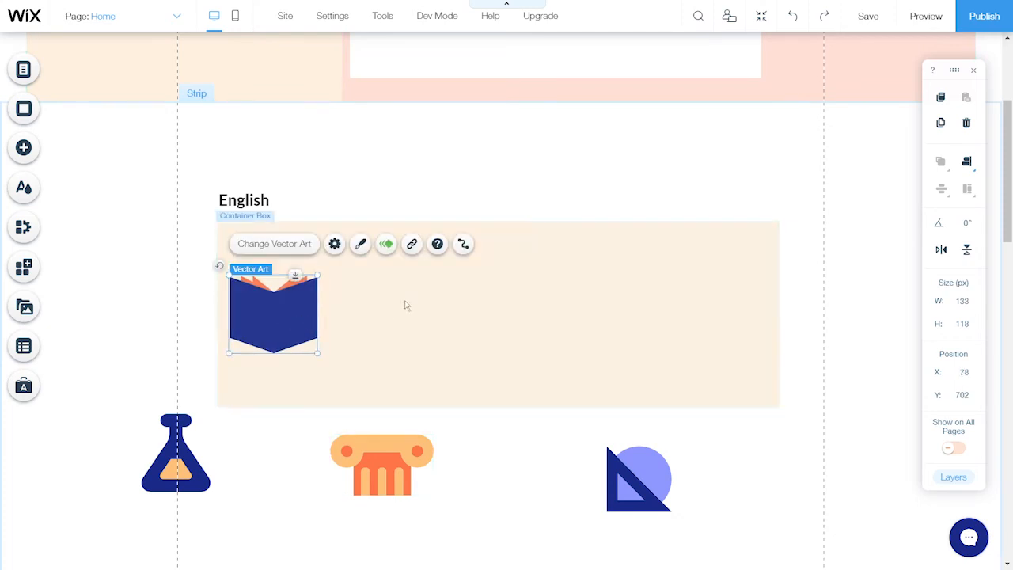
{"action": "left_click", "coordinate": [543, 292]}
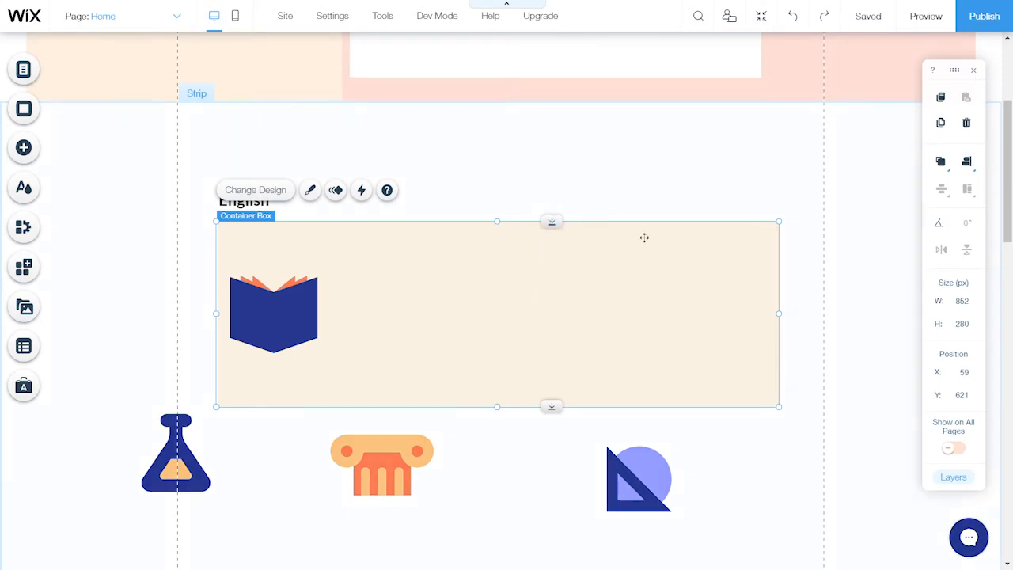
{"action": "left_click", "coordinate": [962, 304]}
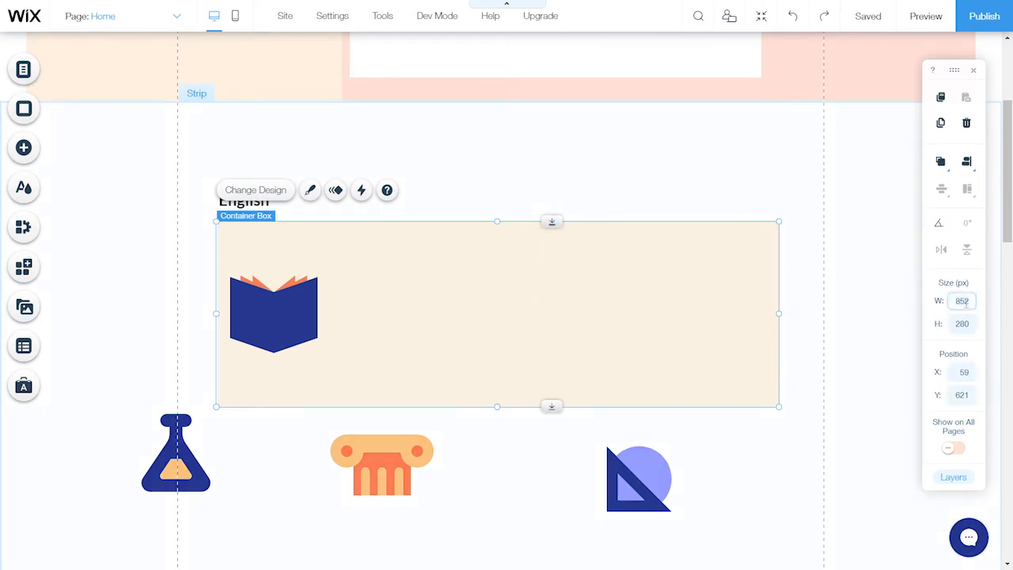
{"action": "key", "text": "BackSpace"}
{"action": "key", "text": "BackSpace"}
{"action": "key", "text": "BackSpace"}
{"action": "type", "text": "250"}
{"action": "left_click", "coordinate": [962, 326]}
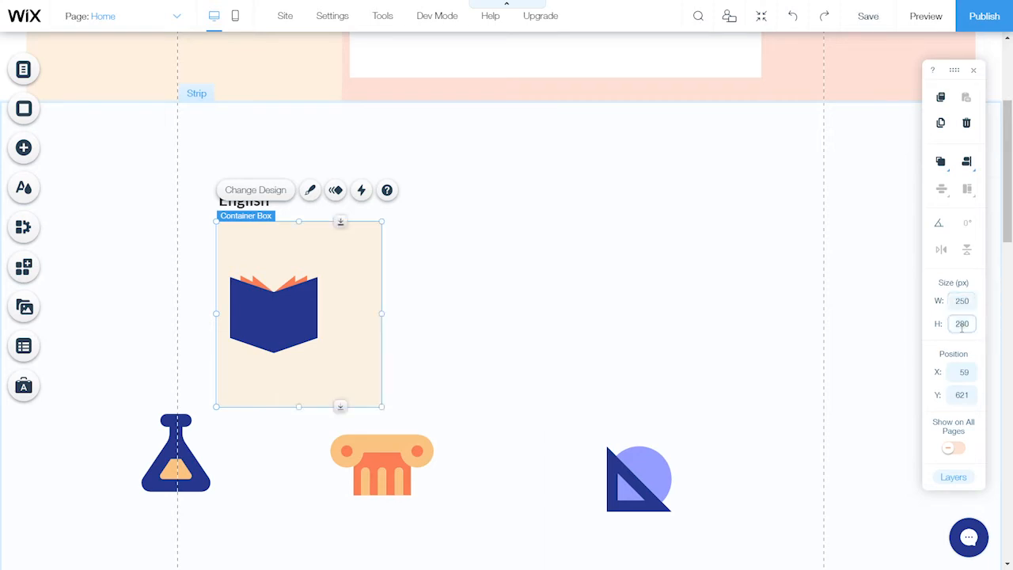
{"action": "key", "text": "BackSpace"}
{"action": "key", "text": "BackSpace"}
{"action": "key", "text": "BackSpace"}
{"action": "type", "text": "250"}
{"action": "key", "text": "Return"}
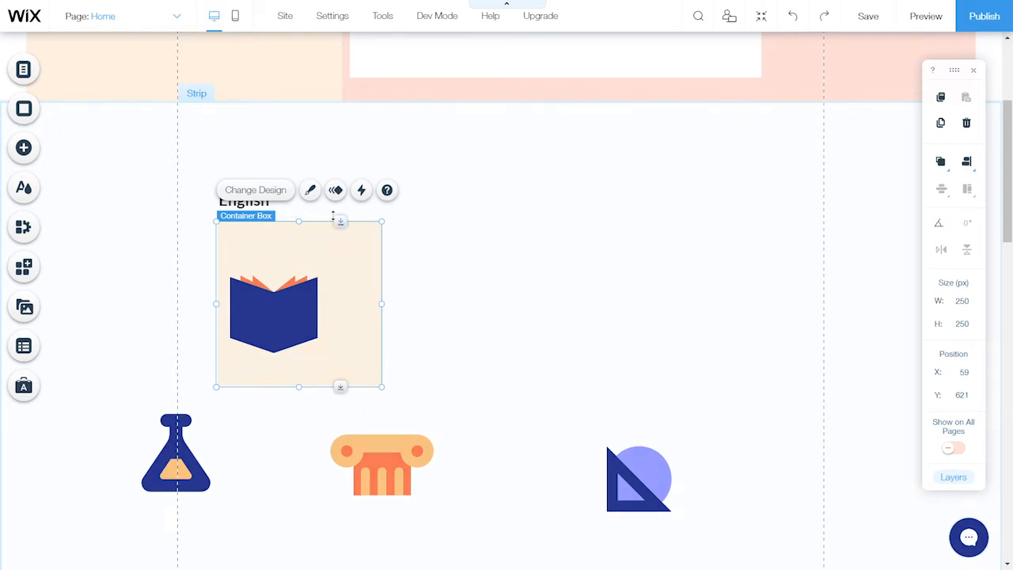
{"action": "left_click", "coordinate": [299, 216]}
{"action": "left_click", "coordinate": [244, 202]}
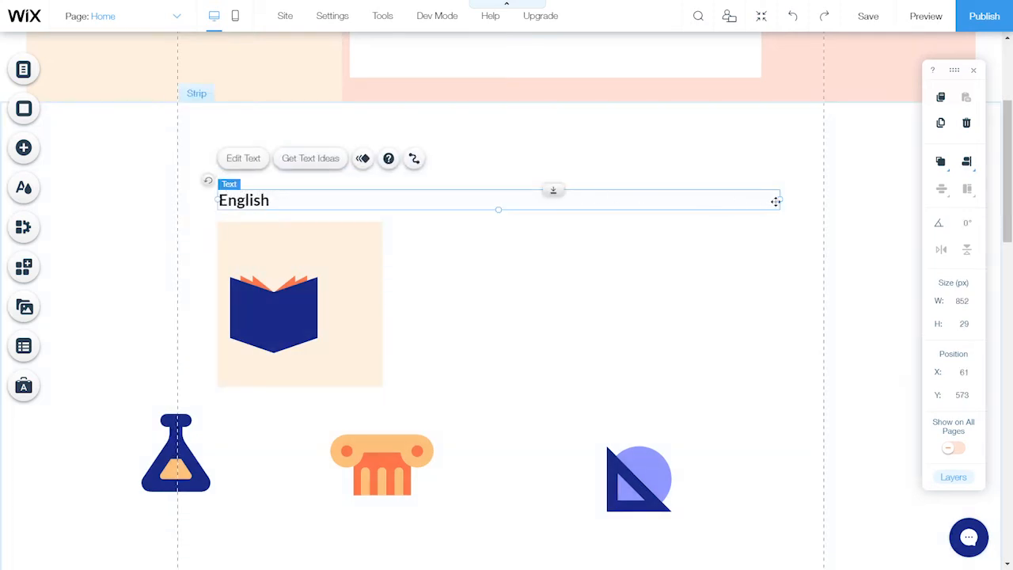
Narrow the English heading into the square box and centre the book art horizontally
{"action": "left_click_drag", "start_coordinate": [780, 201], "coordinate": [369, 201]}
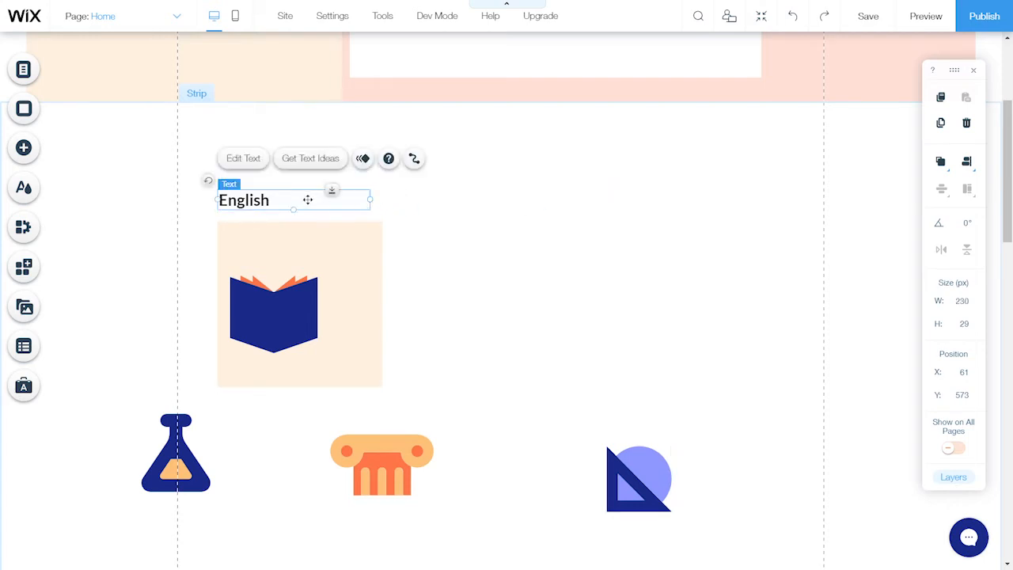
{"action": "left_click_drag", "start_coordinate": [308, 197], "coordinate": [321, 237]}
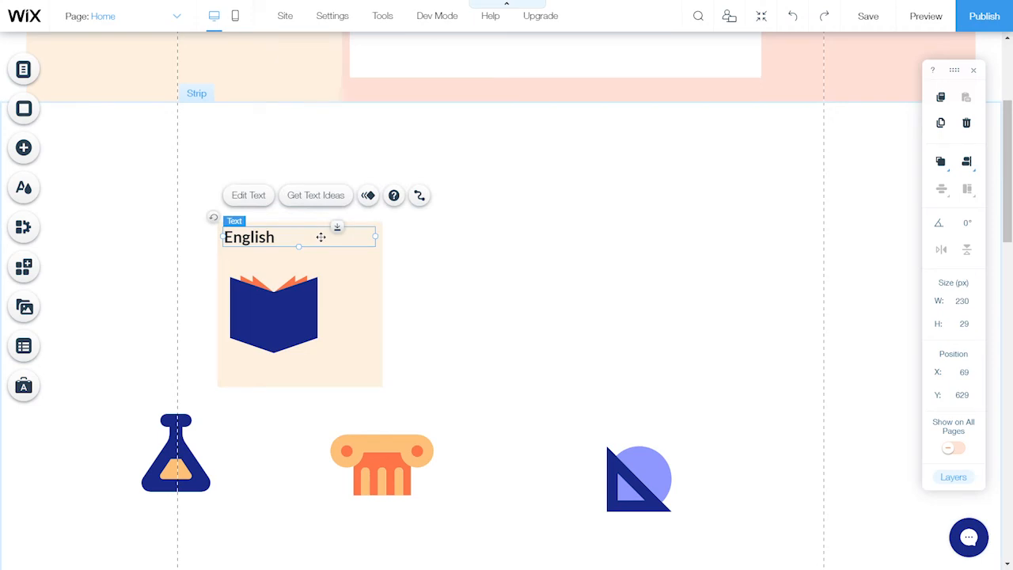
{"action": "left_click", "coordinate": [310, 322]}
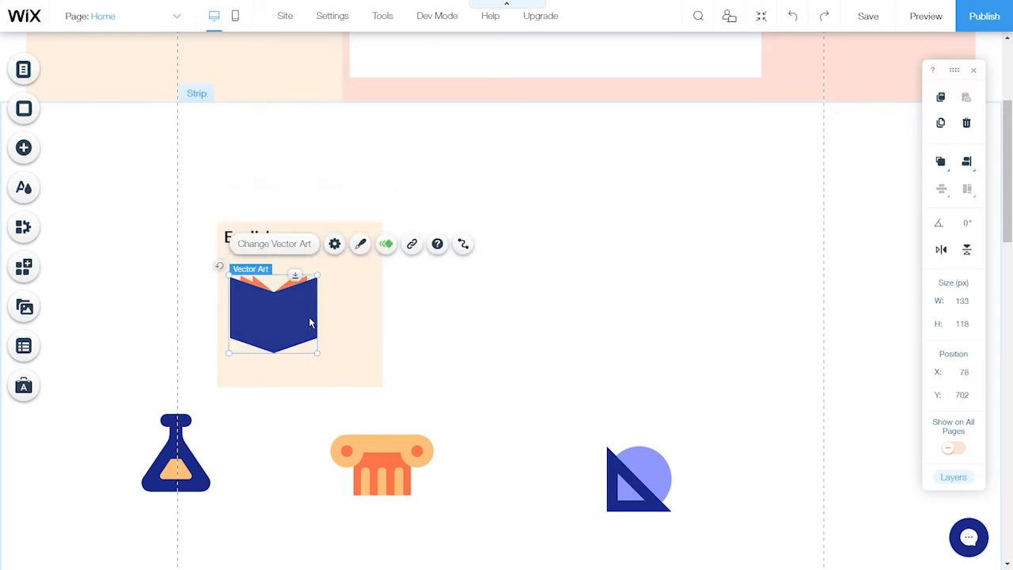
{"action": "left_click", "coordinate": [970, 165]}
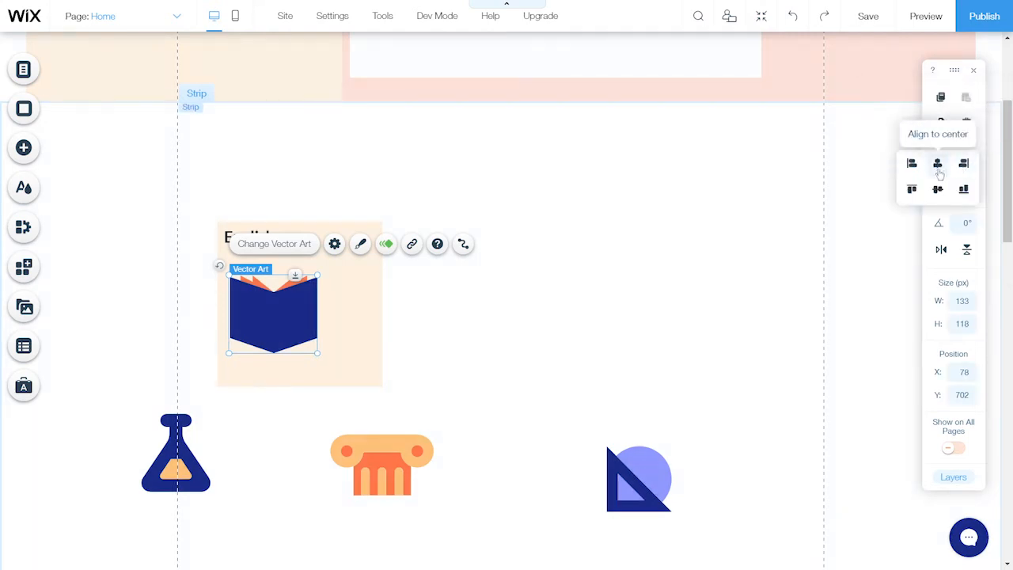
{"action": "left_click", "coordinate": [938, 167]}
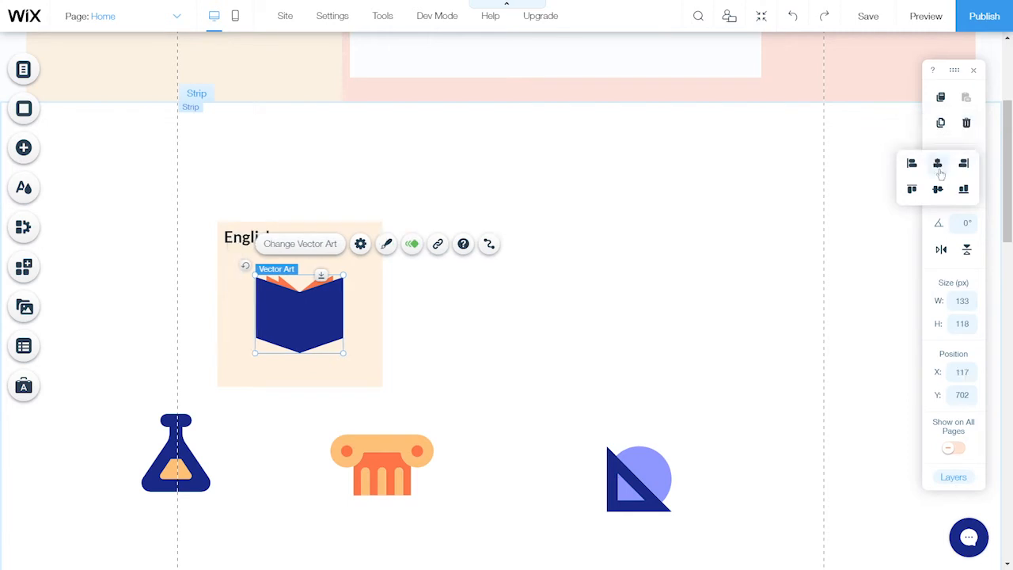
{"action": "left_click", "coordinate": [553, 301]}
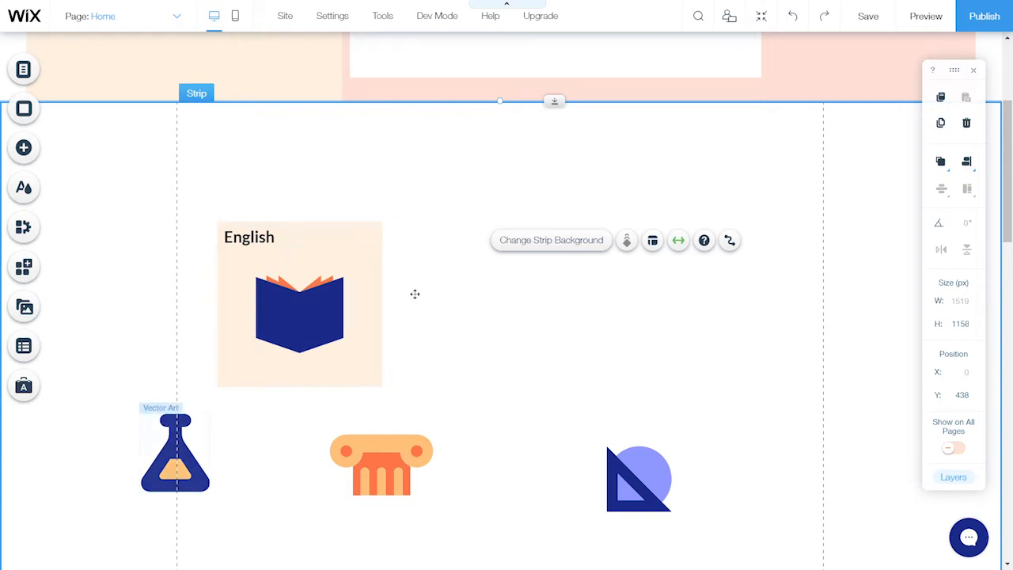
Make four duplicates of the English container box
{"action": "left_click", "coordinate": [378, 245]}
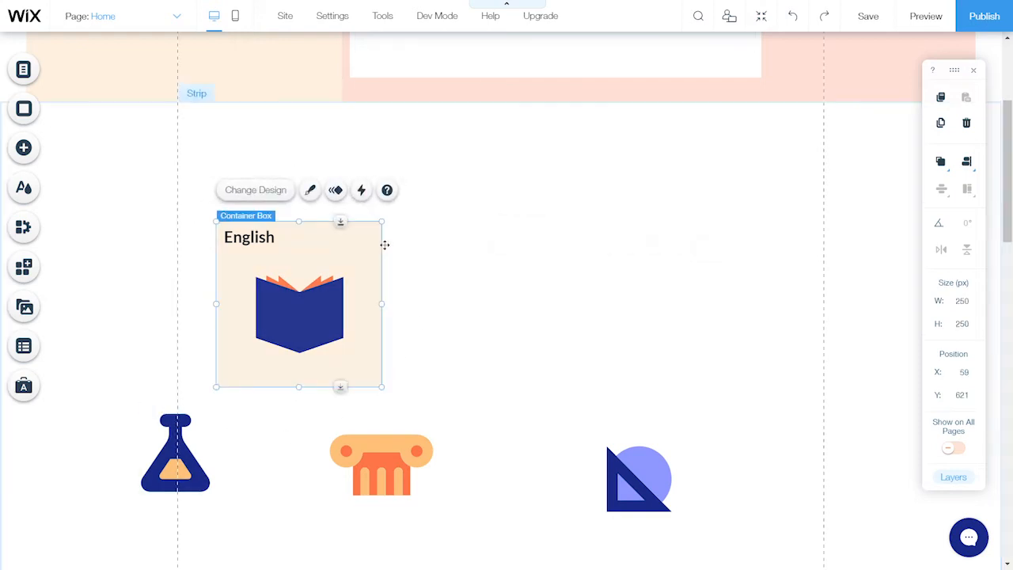
{"action": "left_click", "coordinate": [940, 124]}
{"action": "left_click", "coordinate": [940, 124]}
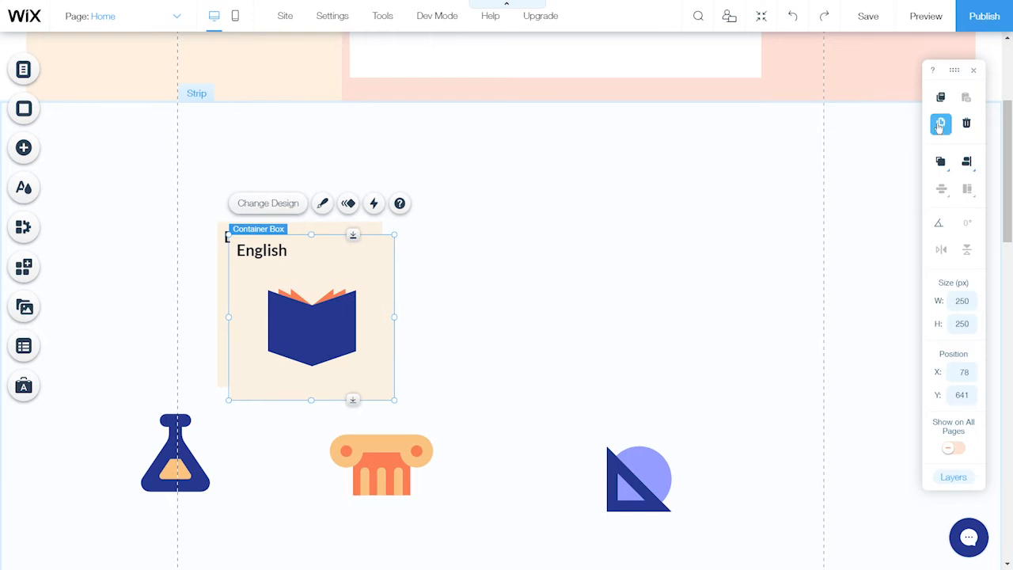
{"action": "left_click", "coordinate": [940, 124]}
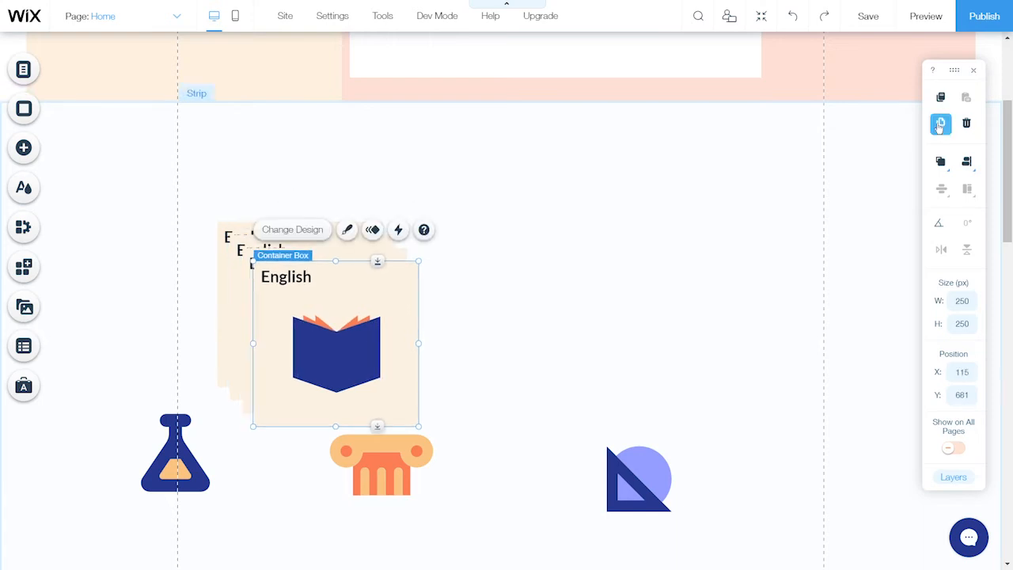
{"action": "left_click", "coordinate": [940, 124]}
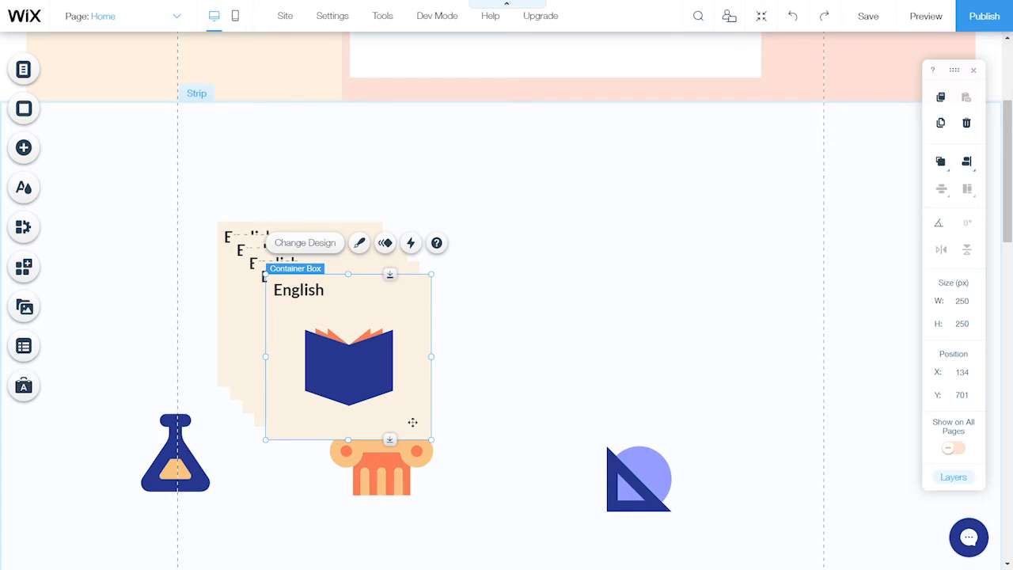
Arrange the five boxes three over two, with the pillar and triangle art below
{"action": "left_click_drag", "start_coordinate": [412, 419], "coordinate": [563, 262]}
{"action": "left_click_drag", "start_coordinate": [383, 389], "coordinate": [678, 446]}
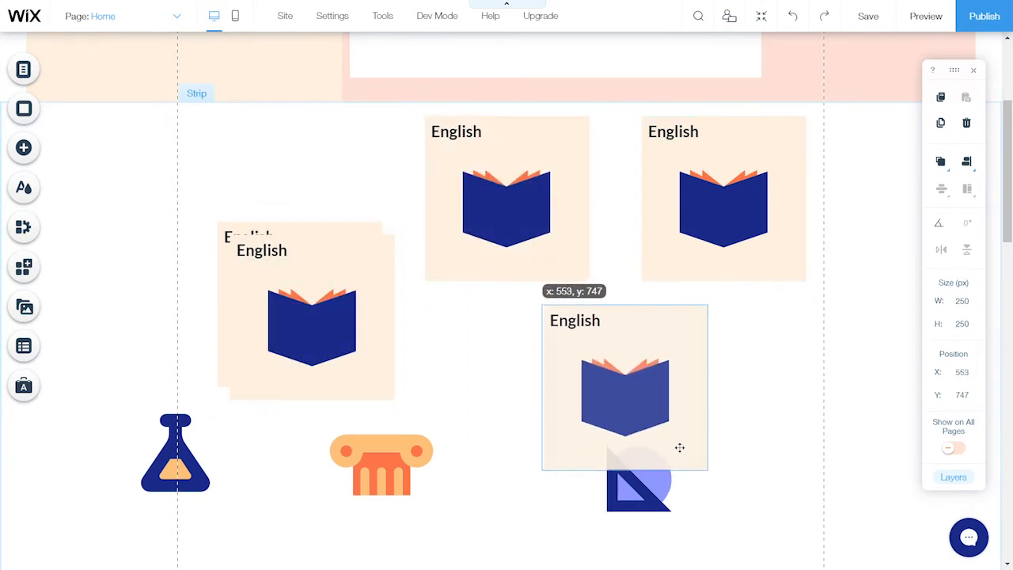
{"action": "left_click", "coordinate": [369, 375]}
{"action": "left_click_drag", "start_coordinate": [369, 376], "coordinate": [455, 446]}
{"action": "left_click_drag", "start_coordinate": [262, 371], "coordinate": [250, 269]}
{"action": "left_click", "coordinate": [388, 456]}
{"action": "left_click_drag", "start_coordinate": [401, 487], "coordinate": [400, 533]}
{"action": "left_click_drag", "start_coordinate": [647, 491], "coordinate": [594, 526]}
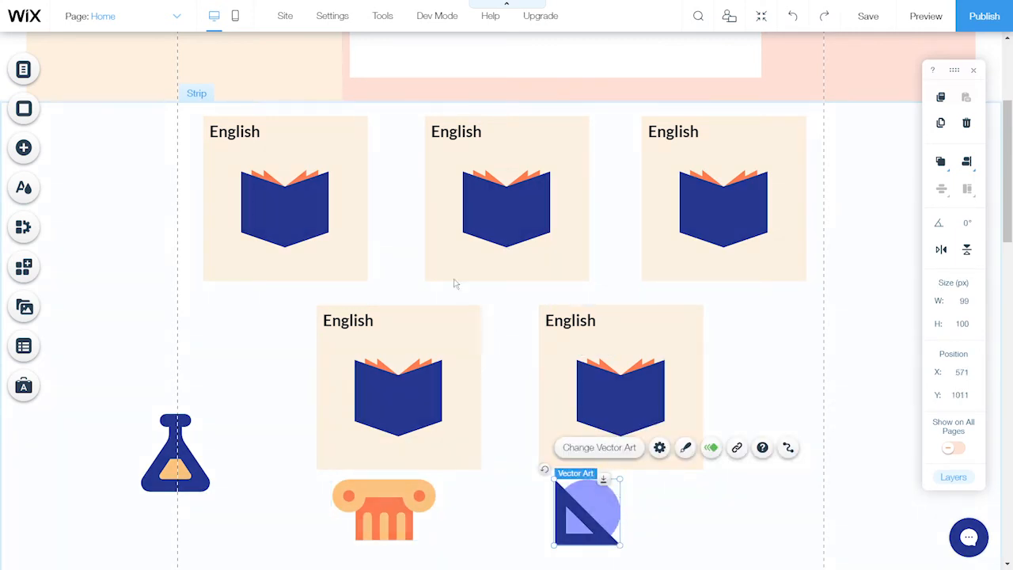
{"action": "left_click", "coordinate": [255, 136]}
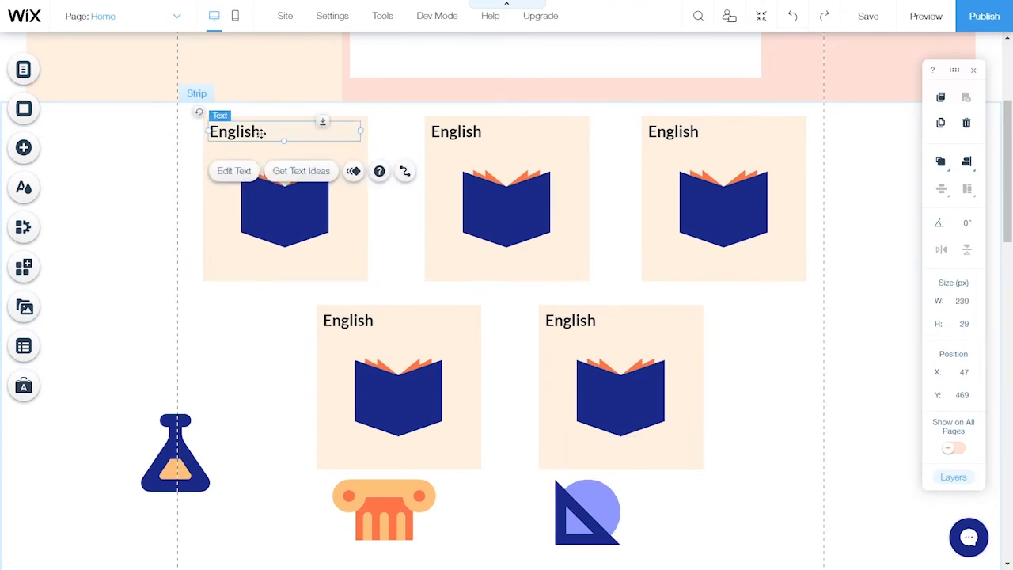
Rename the top three box headings to 3A, 4A and 5A Mathematics
{"action": "left_click", "coordinate": [247, 176]}
{"action": "type", "text": "3A Mathematicsd"}
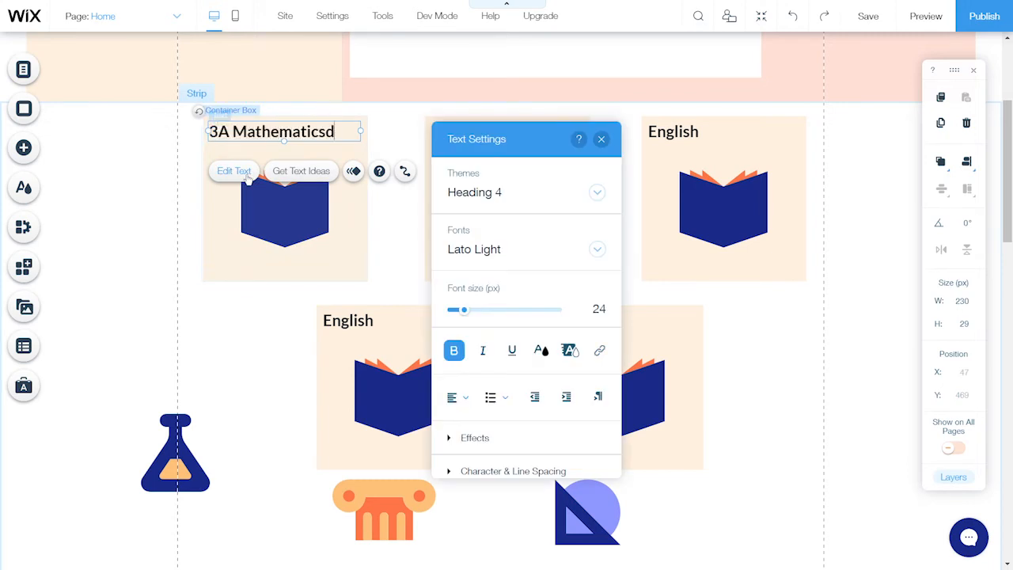
{"action": "key", "text": "BackSpace"}
{"action": "left_click", "coordinate": [601, 139]}
{"action": "left_click", "coordinate": [474, 131]}
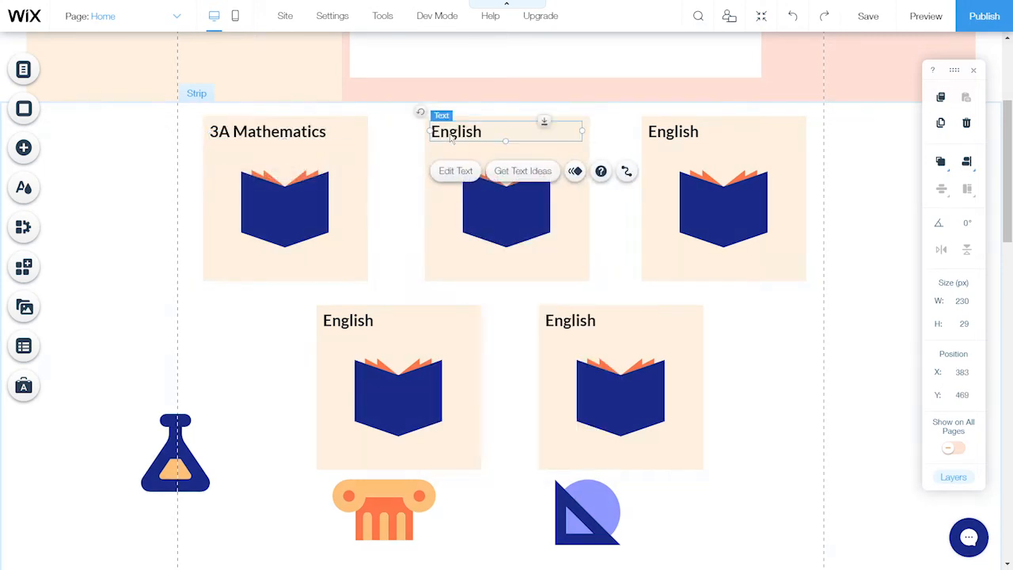
{"action": "left_click", "coordinate": [458, 171]}
{"action": "type", "text": "4A Mathematics"}
{"action": "left_click", "coordinate": [672, 132]}
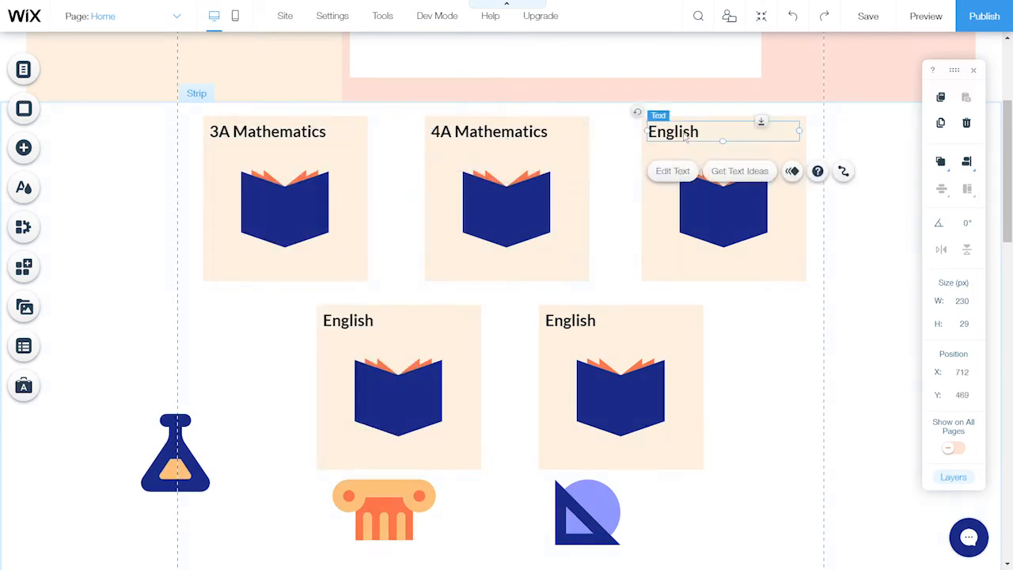
{"action": "left_click", "coordinate": [672, 171]}
{"action": "type", "text": "5A Mathematics"}
{"action": "left_click", "coordinate": [611, 140]}
Title the two lower boxes 3A Science and 4A Science
{"action": "left_click", "coordinate": [348, 320]}
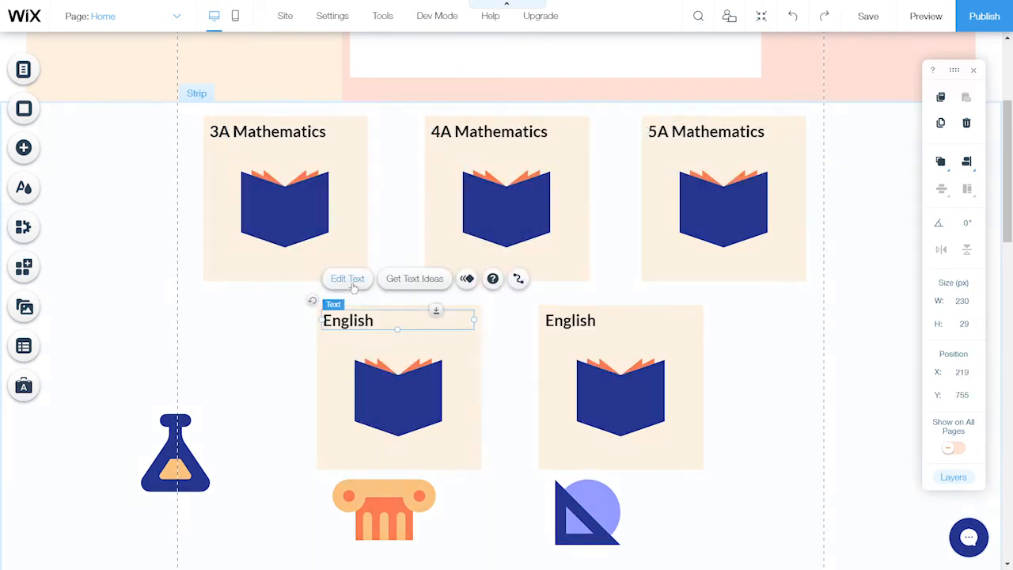
{"action": "left_click", "coordinate": [347, 278]}
{"action": "type", "text": "3A Science"}
{"action": "left_click", "coordinate": [286, 103]}
{"action": "left_click", "coordinate": [571, 320]}
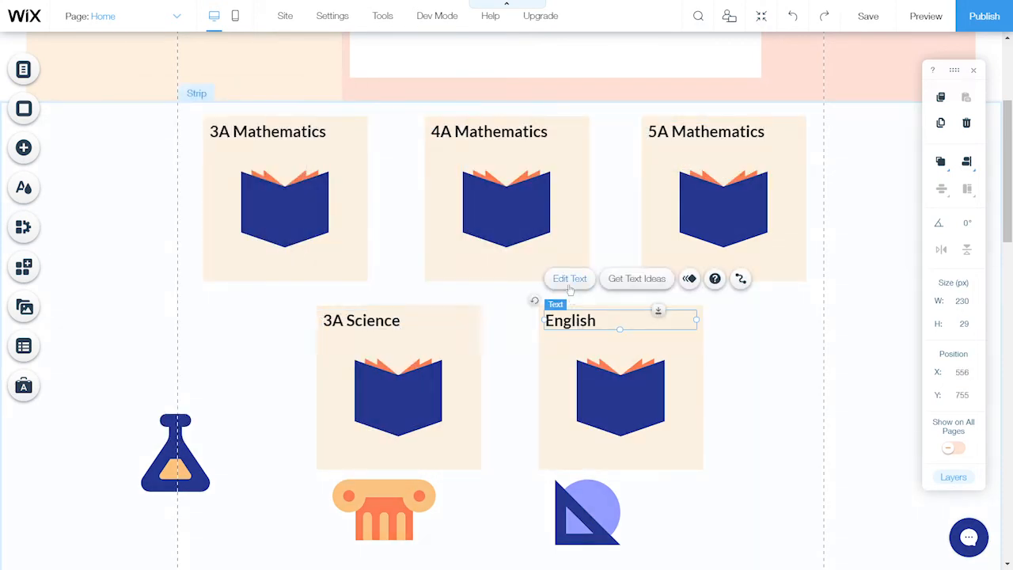
{"action": "left_click", "coordinate": [570, 279]}
{"action": "type", "text": "4A Science"}
{"action": "left_click", "coordinate": [509, 103]}
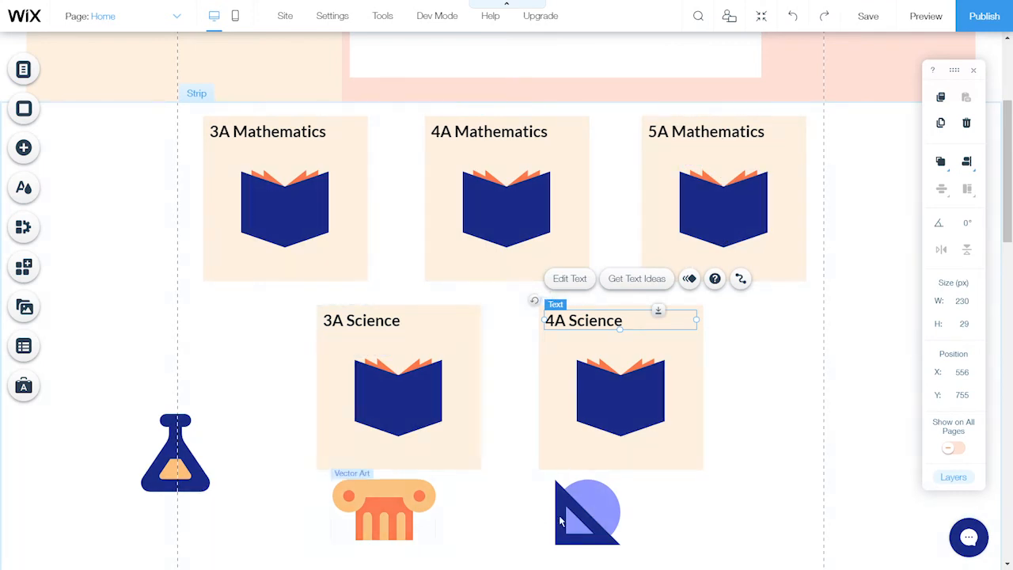
Delete the book pictures from the 3A, 4A and 5A Mathematics boxes
{"action": "left_click", "coordinate": [307, 215]}
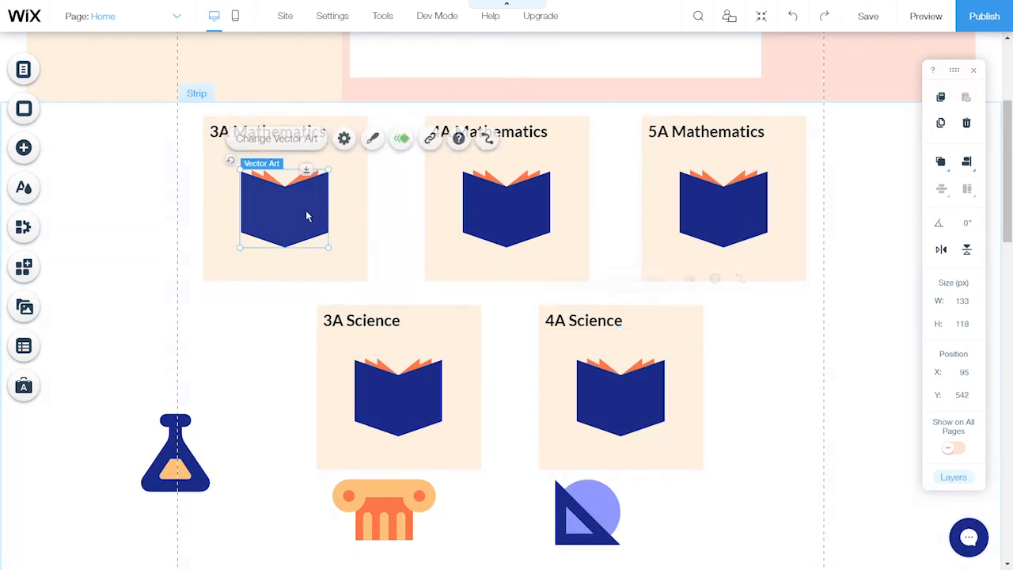
{"action": "left_click", "coordinate": [966, 123]}
{"action": "left_click", "coordinate": [505, 192]}
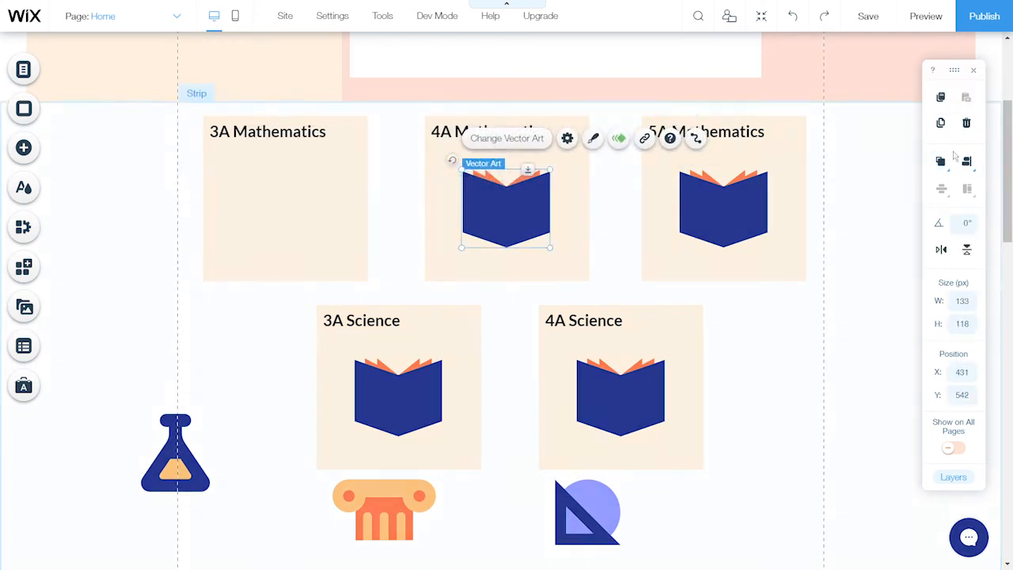
{"action": "left_click", "coordinate": [966, 123]}
{"action": "left_click", "coordinate": [749, 207]}
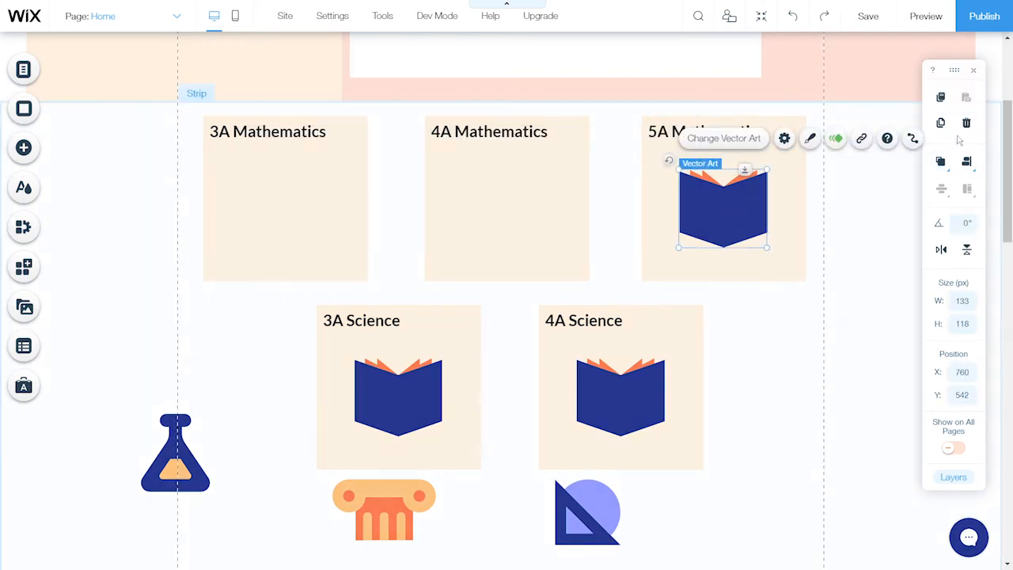
{"action": "left_click", "coordinate": [966, 123]}
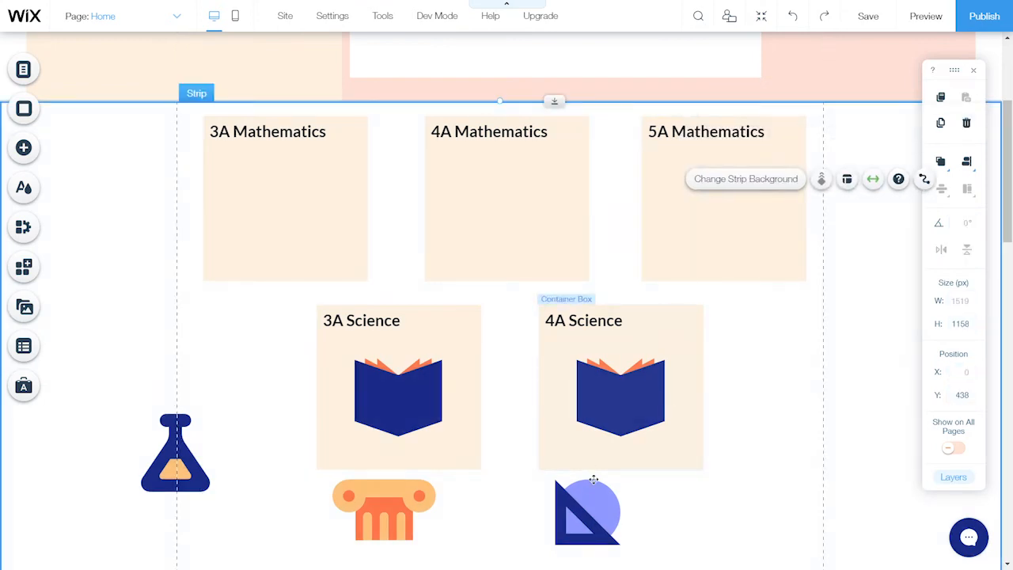
Place a copy of the triangle-ruler picture in each of the three Mathematics boxes
{"action": "left_click", "coordinate": [587, 506]}
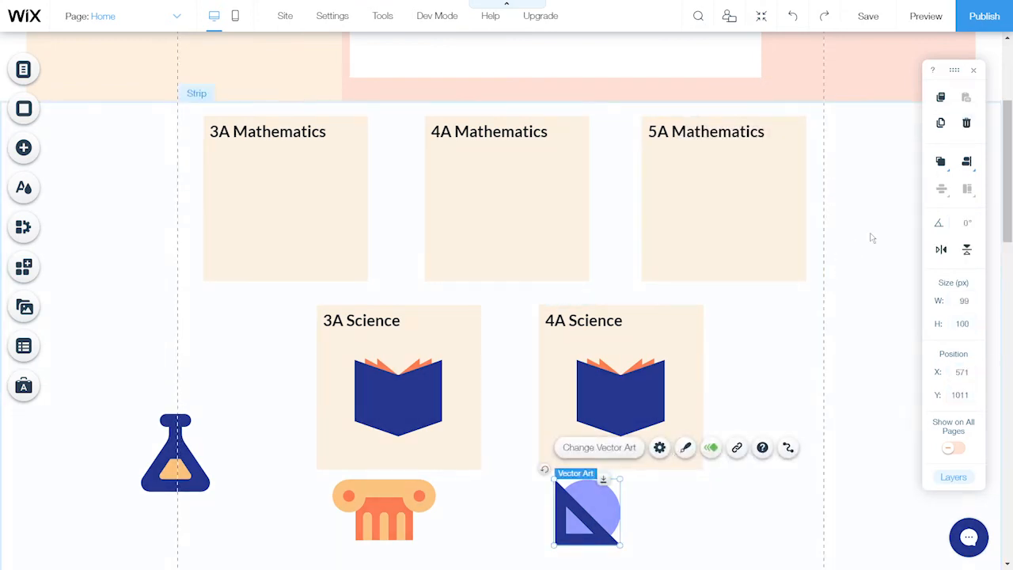
{"action": "left_click", "coordinate": [941, 122]}
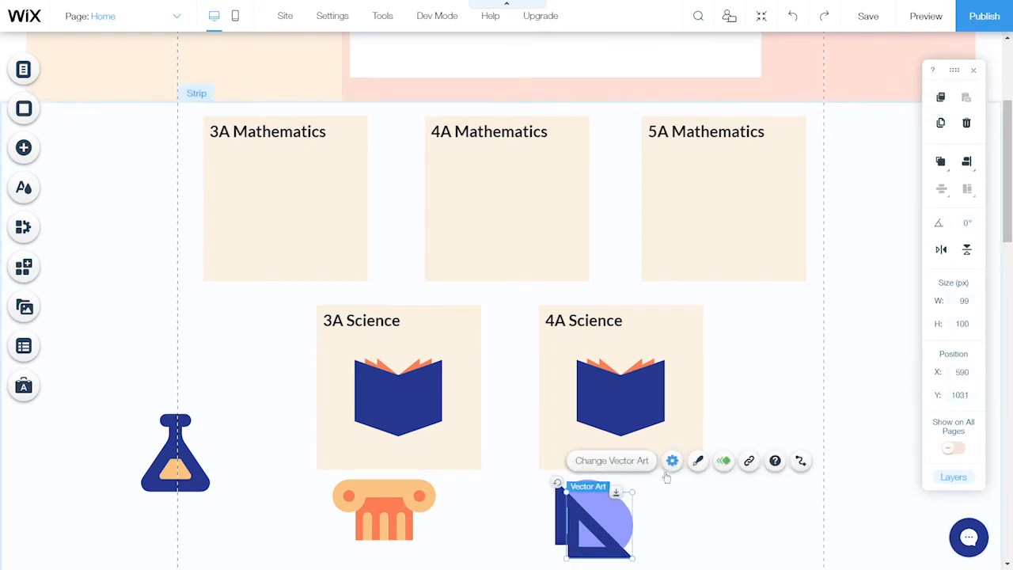
{"action": "left_click_drag", "start_coordinate": [599, 524], "coordinate": [254, 177]}
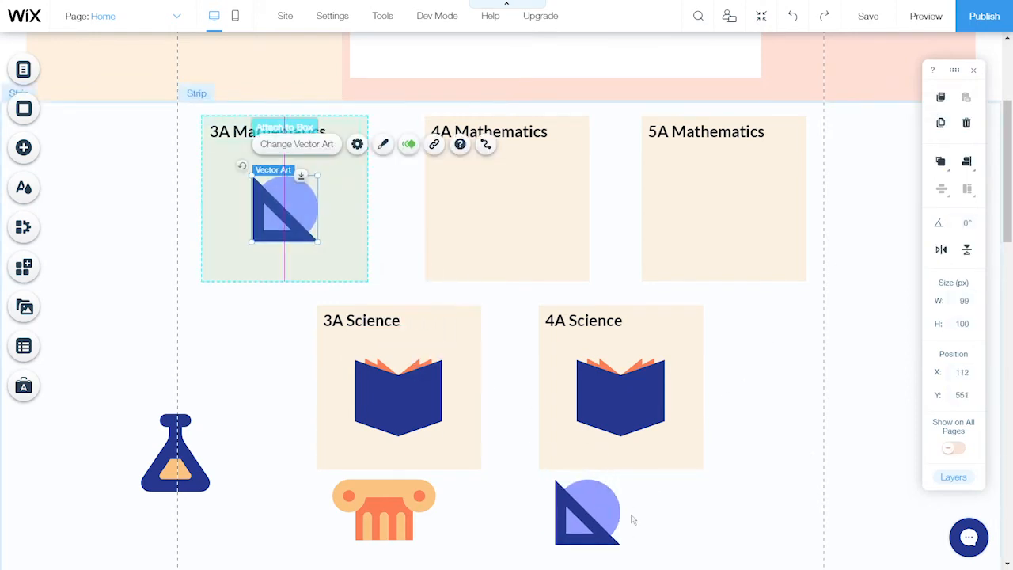
{"action": "left_click", "coordinate": [587, 510]}
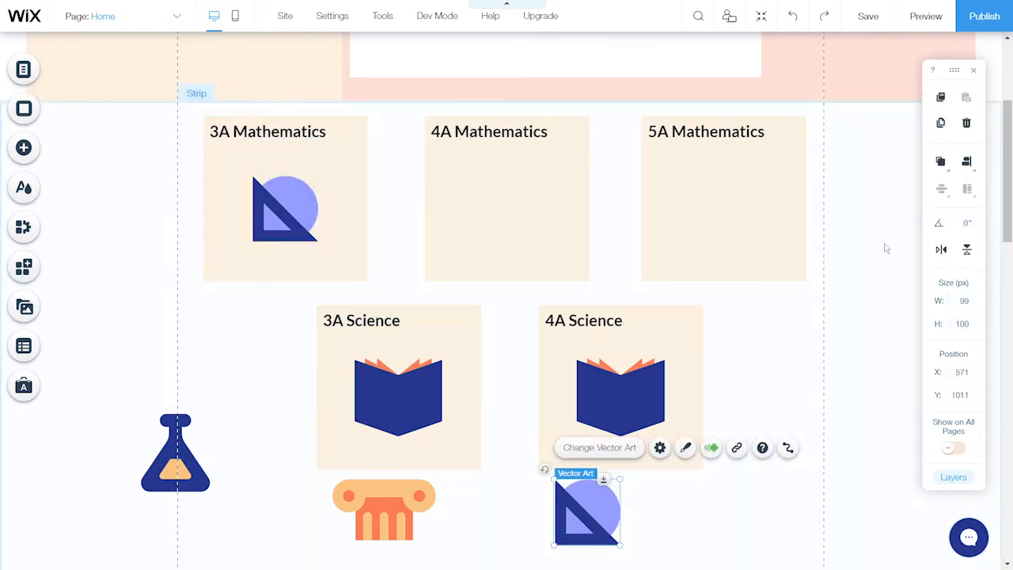
{"action": "left_click", "coordinate": [941, 123]}
{"action": "left_click_drag", "start_coordinate": [600, 529], "coordinate": [503, 221]}
{"action": "left_click", "coordinate": [600, 535]}
{"action": "key", "text": "ctrl+d"}
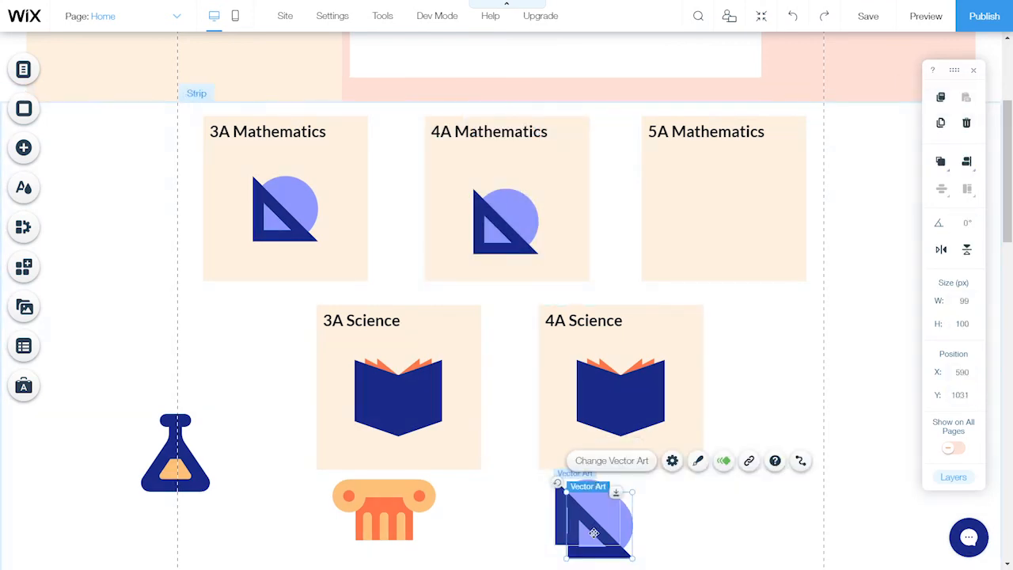
{"action": "left_click_drag", "start_coordinate": [599, 529], "coordinate": [720, 234]}
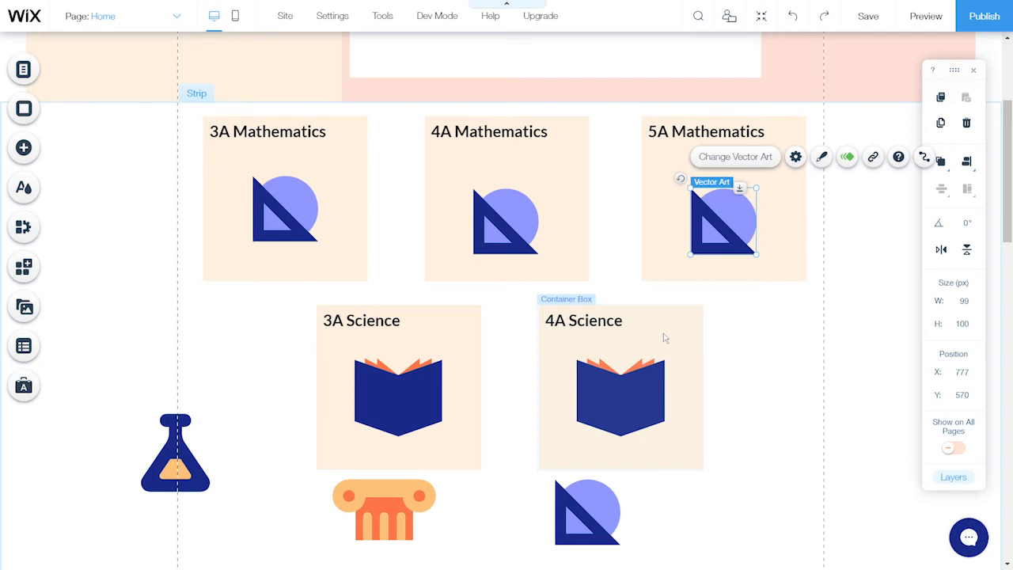
Centre each Mathematics box's triangle picture vertically within its box
{"action": "left_click", "coordinate": [316, 204]}
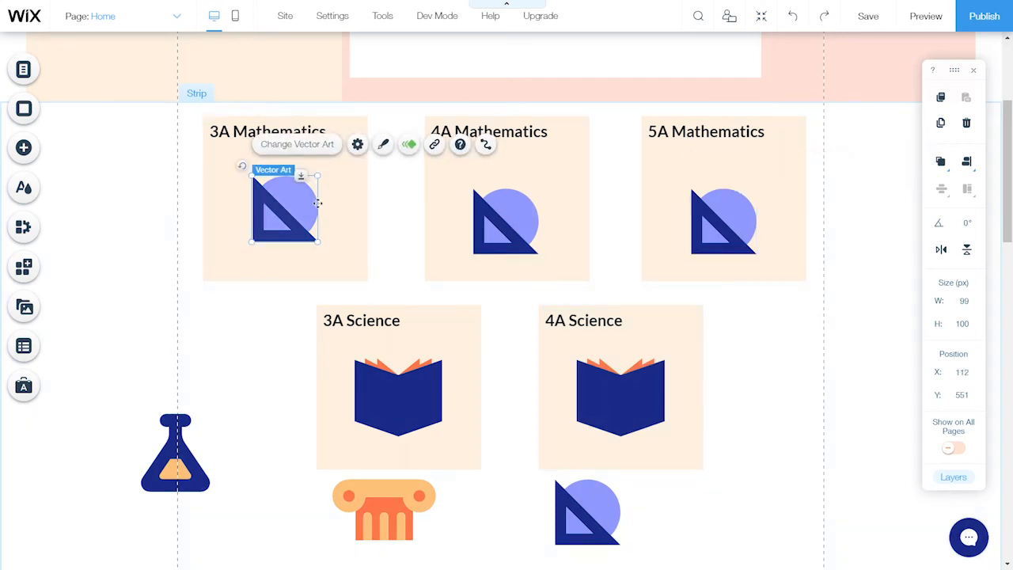
{"action": "left_click", "coordinate": [968, 162]}
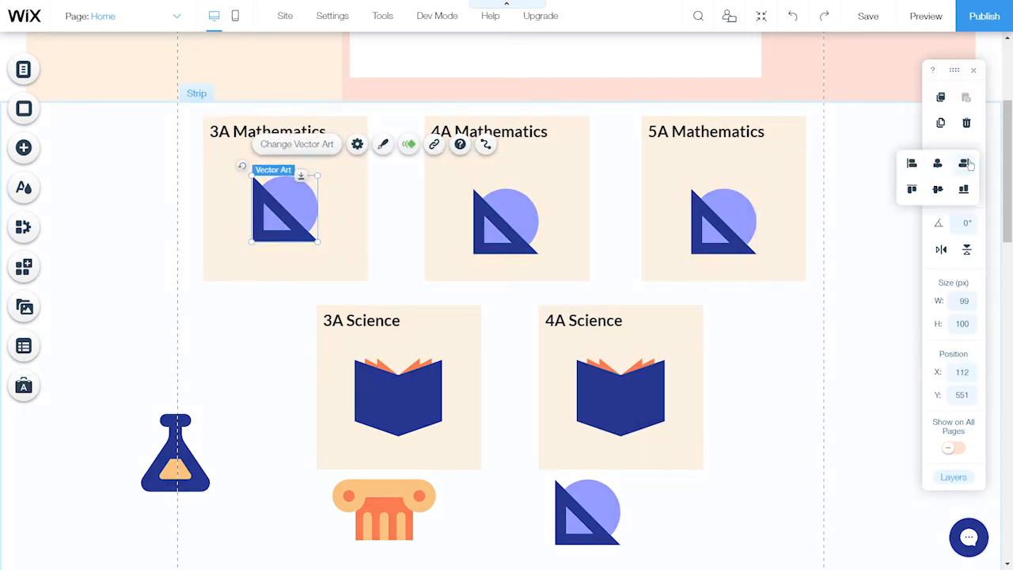
{"action": "left_click", "coordinate": [938, 189]}
{"action": "left_click", "coordinate": [506, 225]}
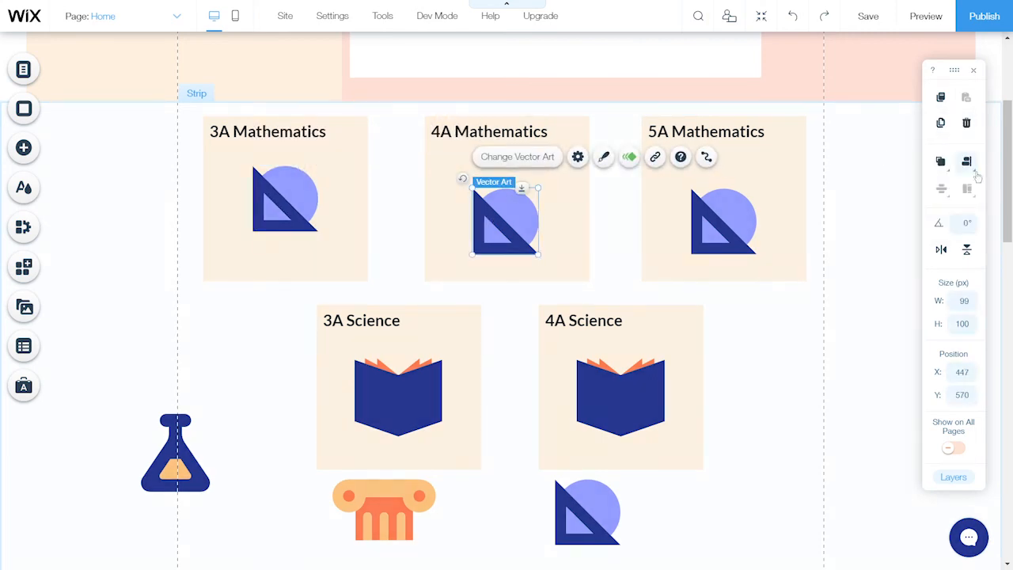
{"action": "left_click", "coordinate": [938, 189]}
{"action": "left_click", "coordinate": [723, 222]}
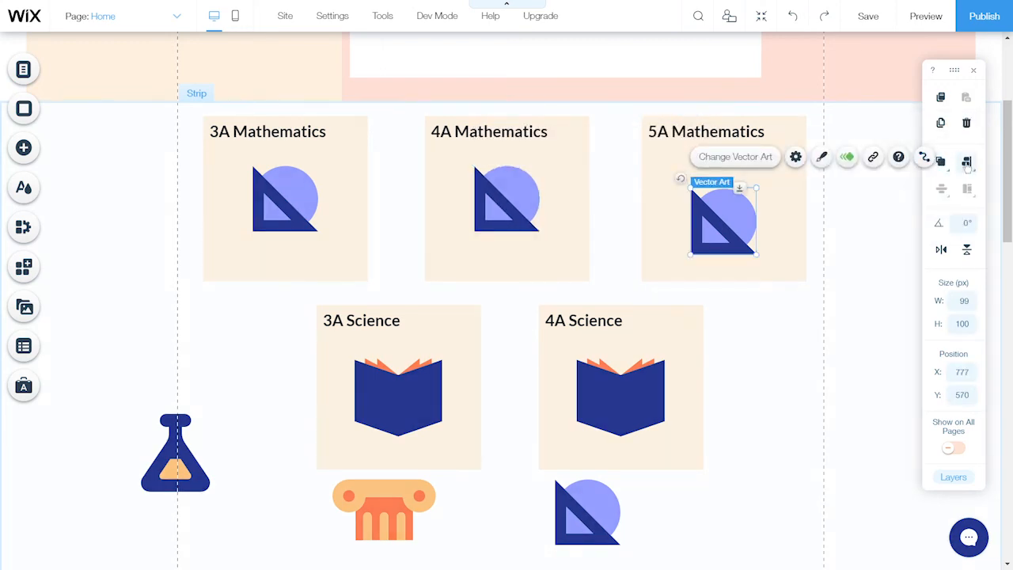
{"action": "left_click", "coordinate": [938, 189]}
{"action": "left_click", "coordinate": [761, 353]}
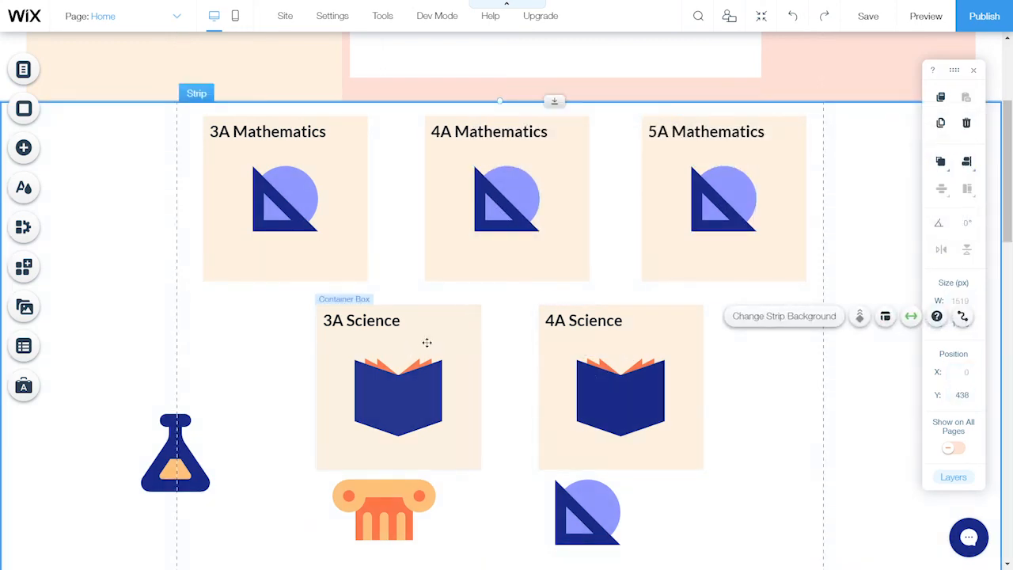
Delete the book pictures from the 3A and 4A Science boxes
{"action": "left_click", "coordinate": [419, 396]}
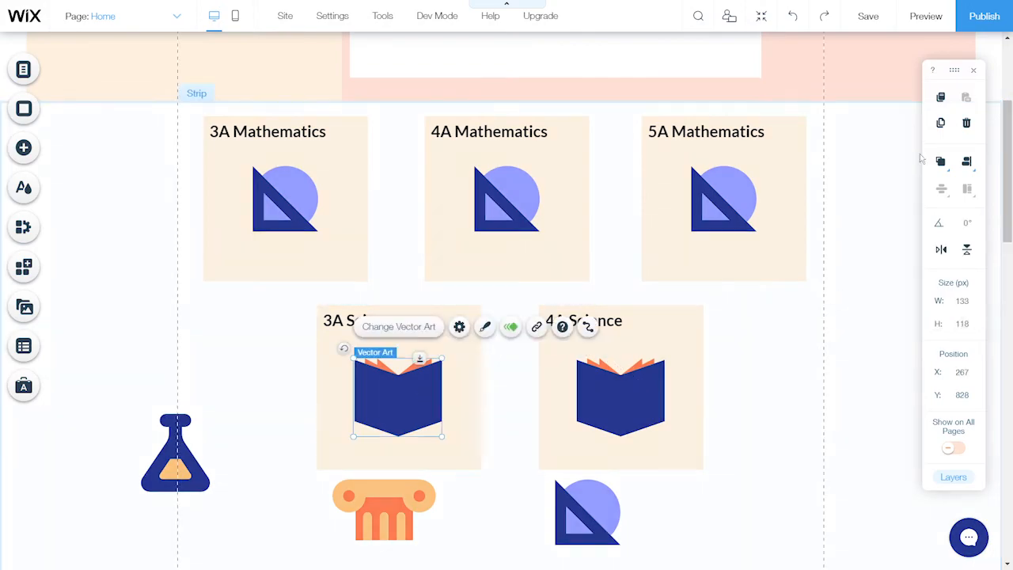
{"action": "left_click", "coordinate": [972, 125]}
{"action": "left_click", "coordinate": [637, 395]}
{"action": "left_click", "coordinate": [967, 124]}
Duplicate the flask picture and place one flask in each Science box
{"action": "left_click", "coordinate": [188, 446]}
{"action": "left_click", "coordinate": [941, 123]}
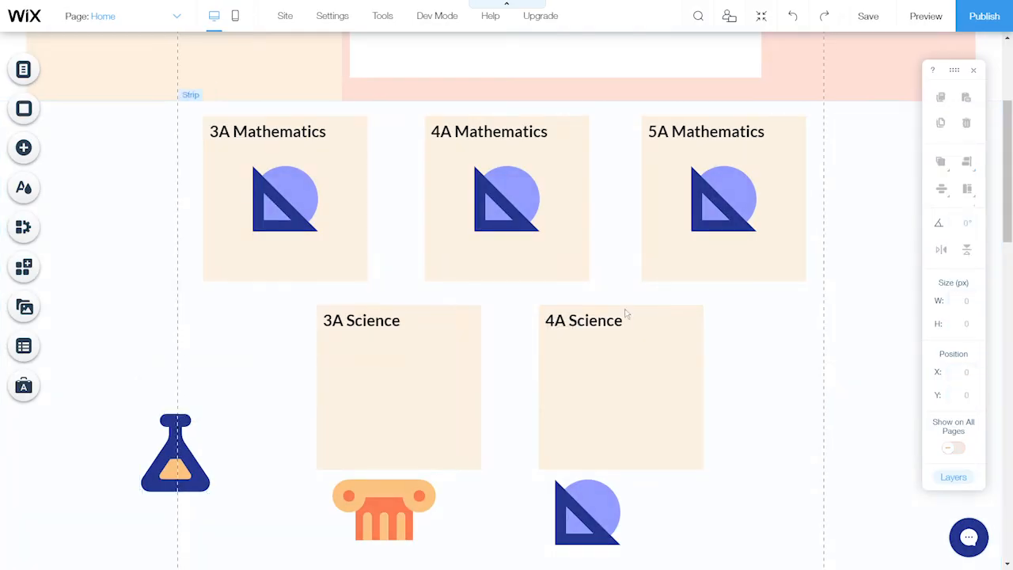
{"action": "left_click_drag", "start_coordinate": [194, 478], "coordinate": [625, 410]}
{"action": "left_click_drag", "start_coordinate": [176, 455], "coordinate": [403, 399]}
Centre both flasks horizontally and vertically within their Science boxes
{"action": "mouse_move", "coordinate": [941, 189]}
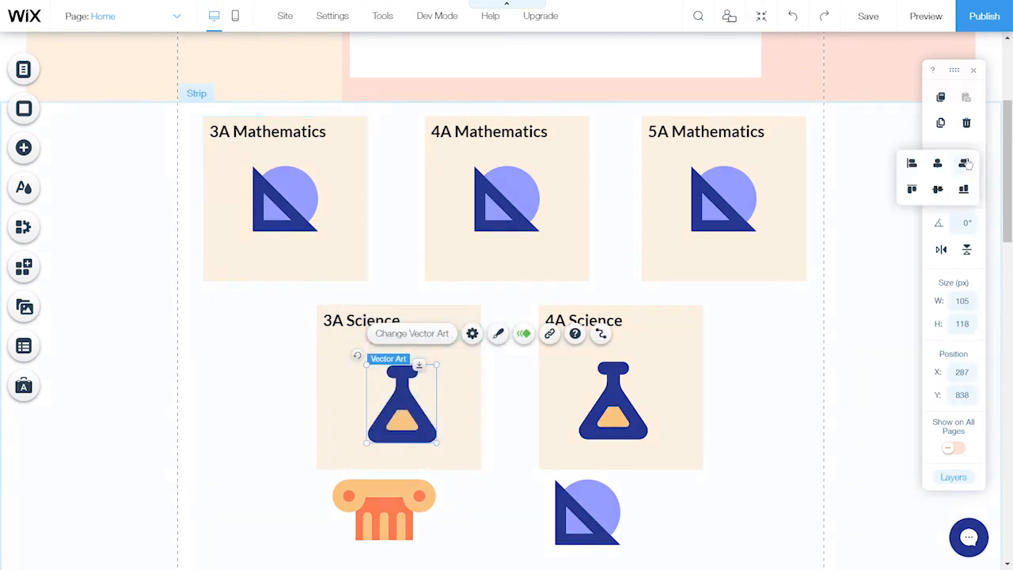
{"action": "left_click", "coordinate": [938, 164]}
{"action": "left_click", "coordinate": [620, 380]}
{"action": "mouse_move", "coordinate": [966, 162]}
{"action": "left_click", "coordinate": [938, 189]}
{"action": "left_click", "coordinate": [938, 164]}
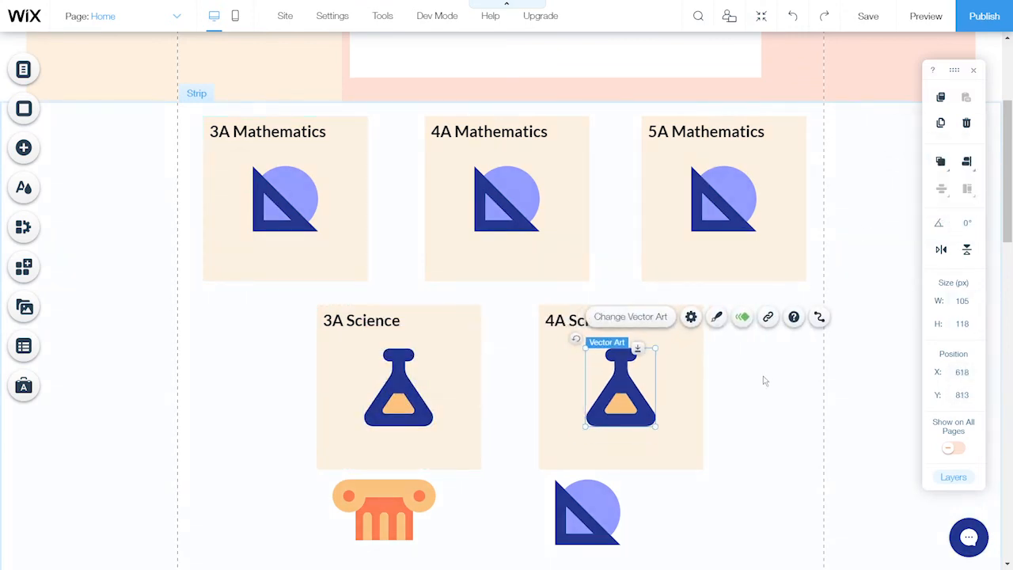
{"action": "left_click", "coordinate": [763, 376]}
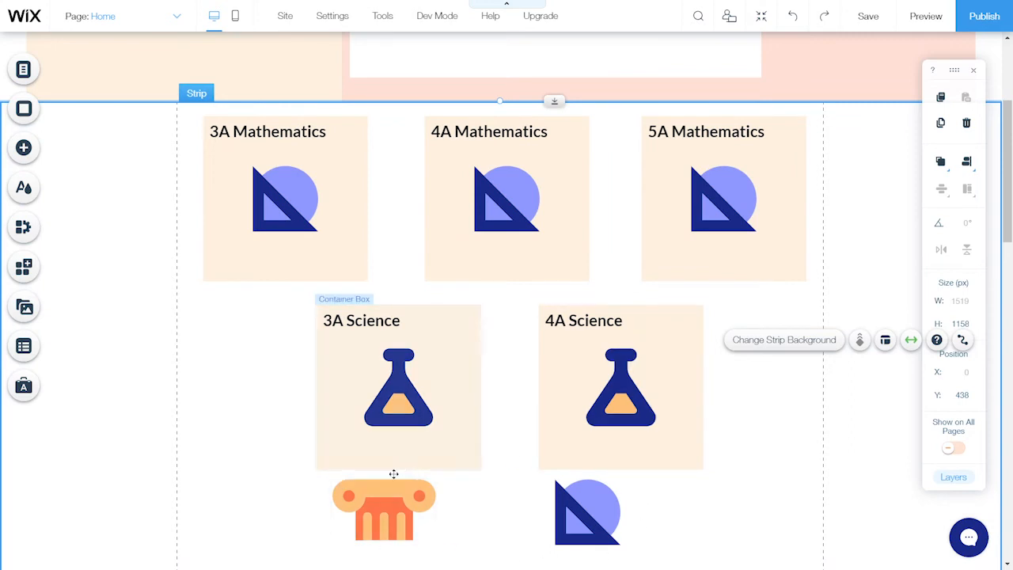
Delete the leftover pillar and triangle pictures below the Science boxes
{"action": "left_click", "coordinate": [396, 507]}
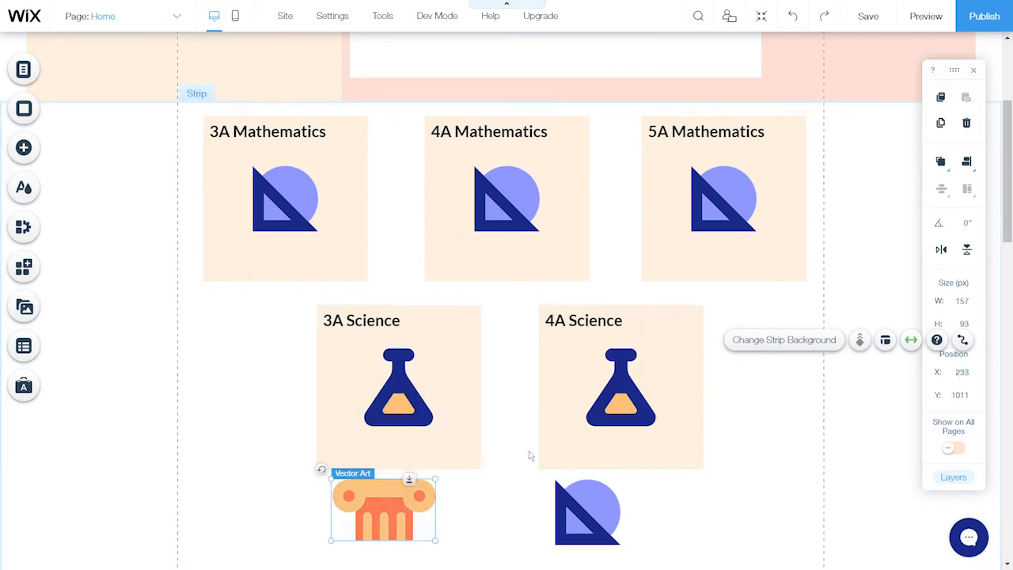
{"action": "left_click", "coordinate": [966, 123]}
{"action": "left_click", "coordinate": [595, 500]}
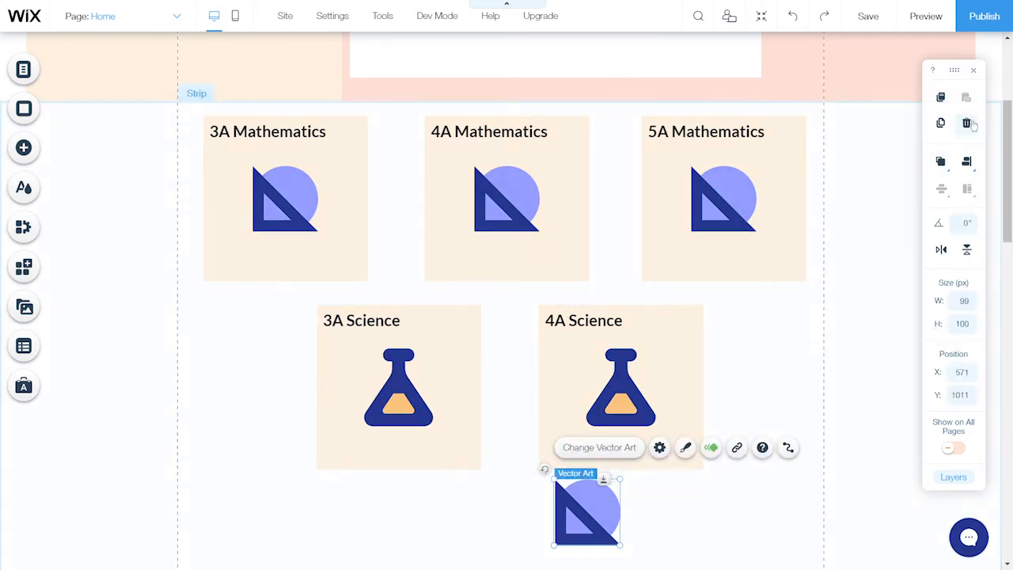
{"action": "left_click", "coordinate": [967, 124]}
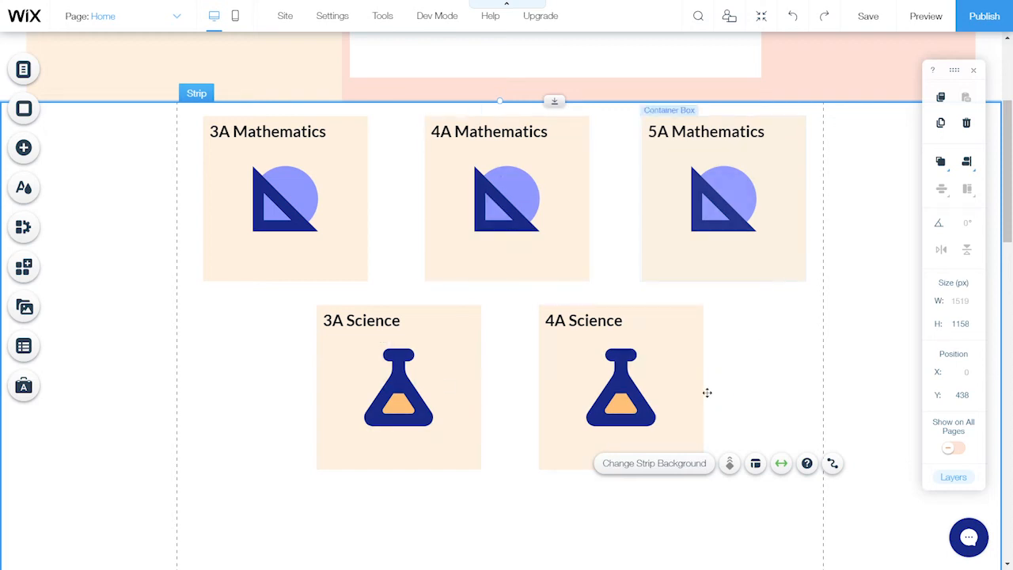
Shrink the subject strip from 1158 px to 591 px tall, ending just under the Science cards
{"action": "scroll", "coordinate": [707, 392], "scroll_direction": "down", "scroll_amount": 5}
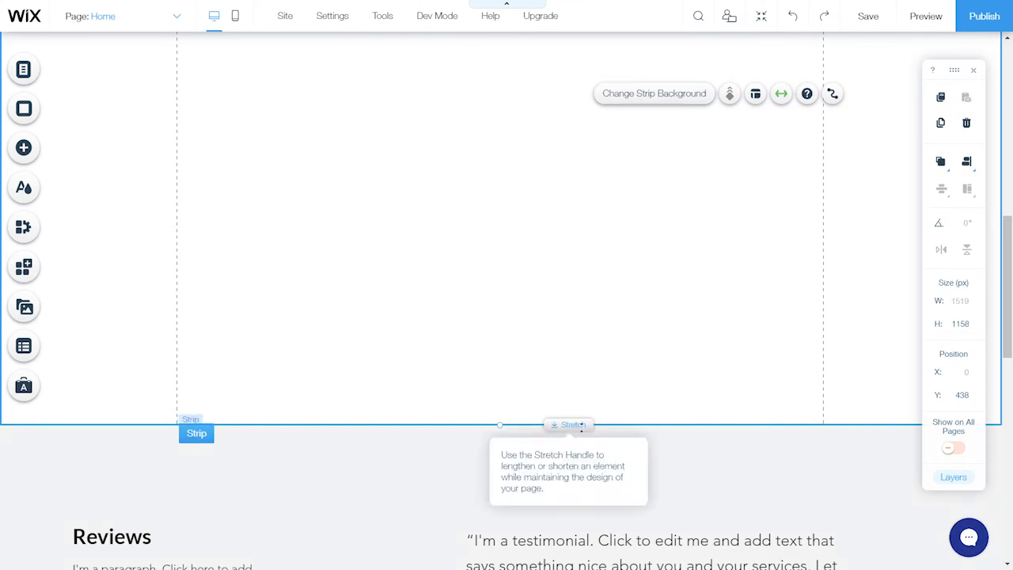
{"action": "left_click_drag", "start_coordinate": [582, 426], "coordinate": [575, 49]}
{"action": "scroll", "coordinate": [578, 238], "scroll_direction": "up", "scroll_amount": 5}
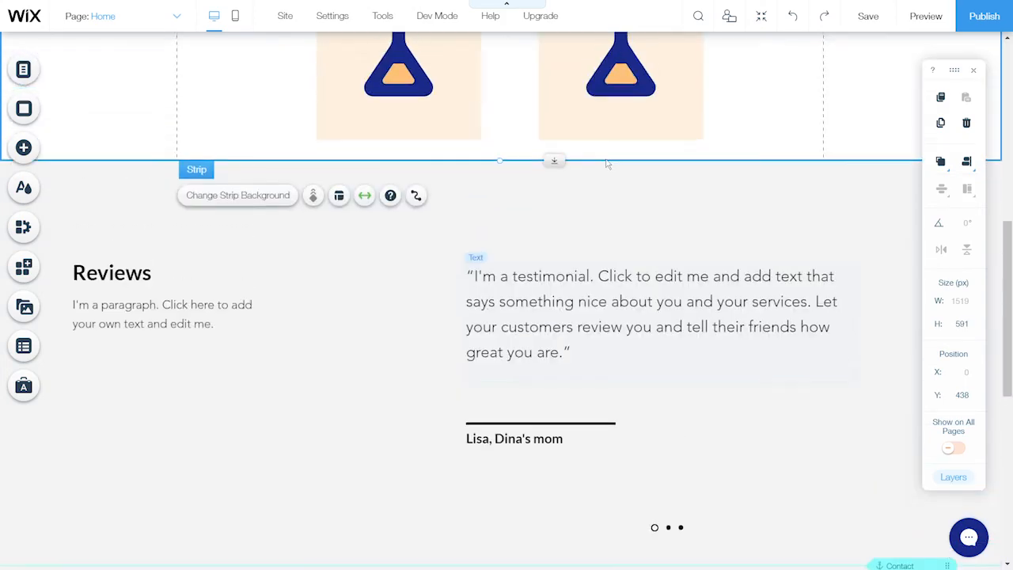
{"action": "scroll", "coordinate": [572, 387], "scroll_direction": "up", "scroll_amount": 2}
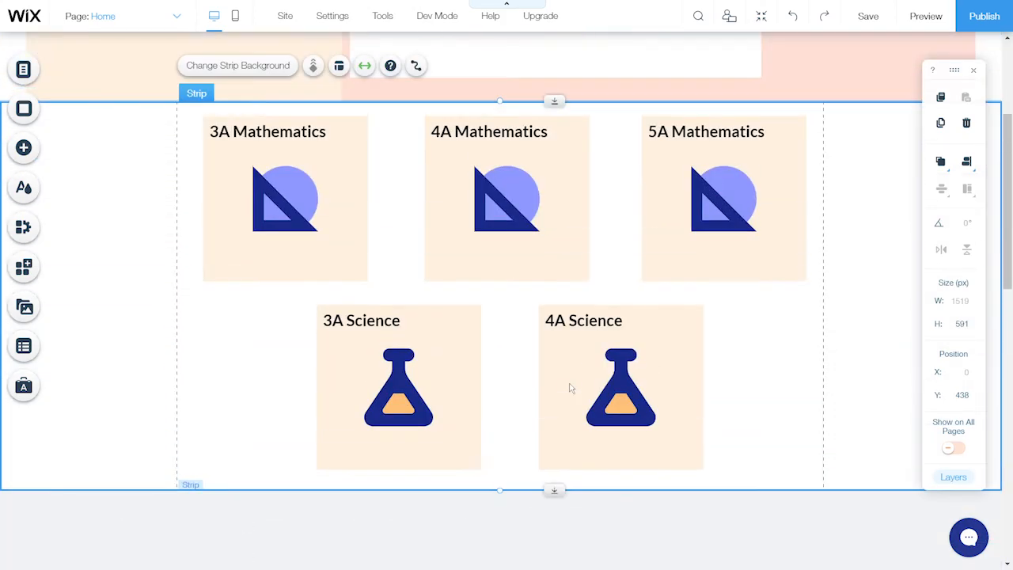
Delete the Reviews testimonial section in Zoom Out mode, then exit Zoom Out to the footer strip
{"action": "left_click", "coordinate": [763, 19]}
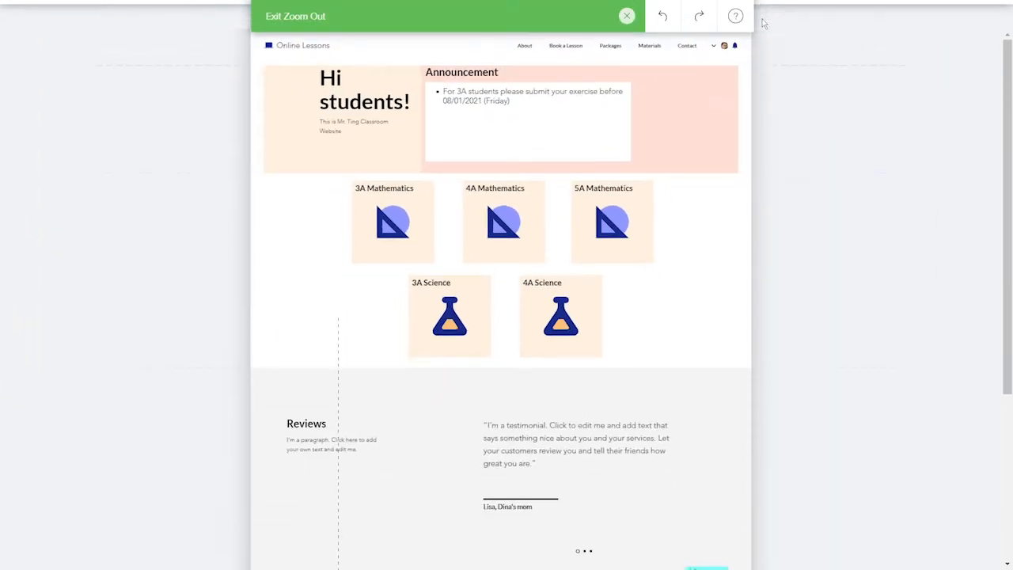
{"action": "mouse_move", "coordinate": [825, 215]}
{"action": "scroll", "coordinate": [825, 219], "scroll_direction": "down", "scroll_amount": 2}
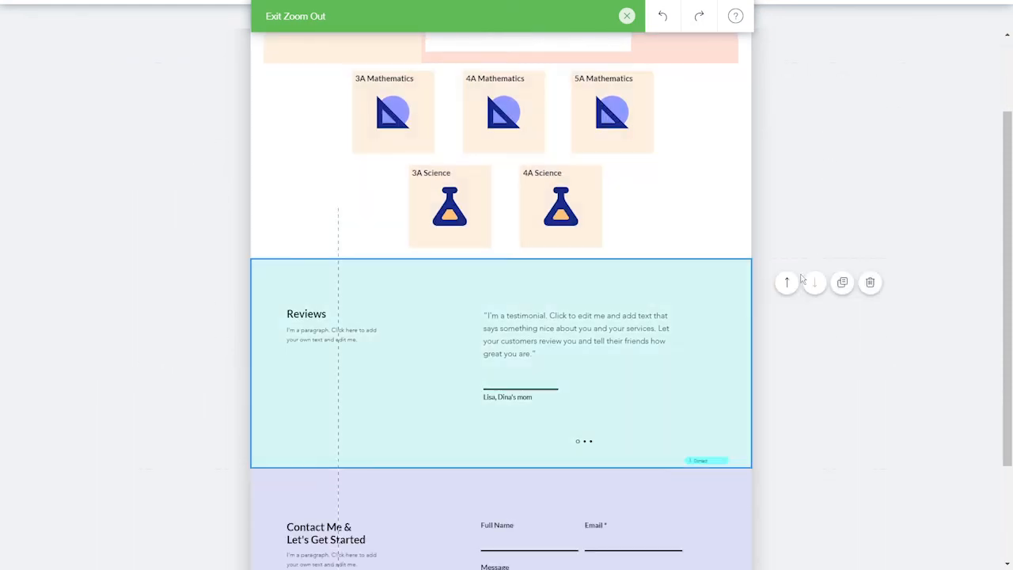
{"action": "scroll", "coordinate": [800, 292], "scroll_direction": "down", "scroll_amount": 2}
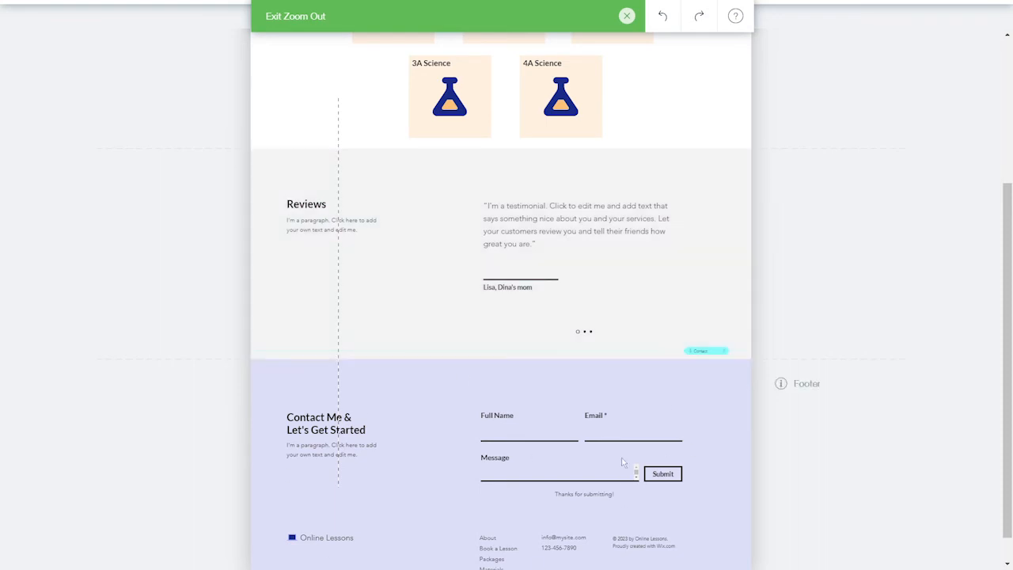
{"action": "mouse_move", "coordinate": [712, 300]}
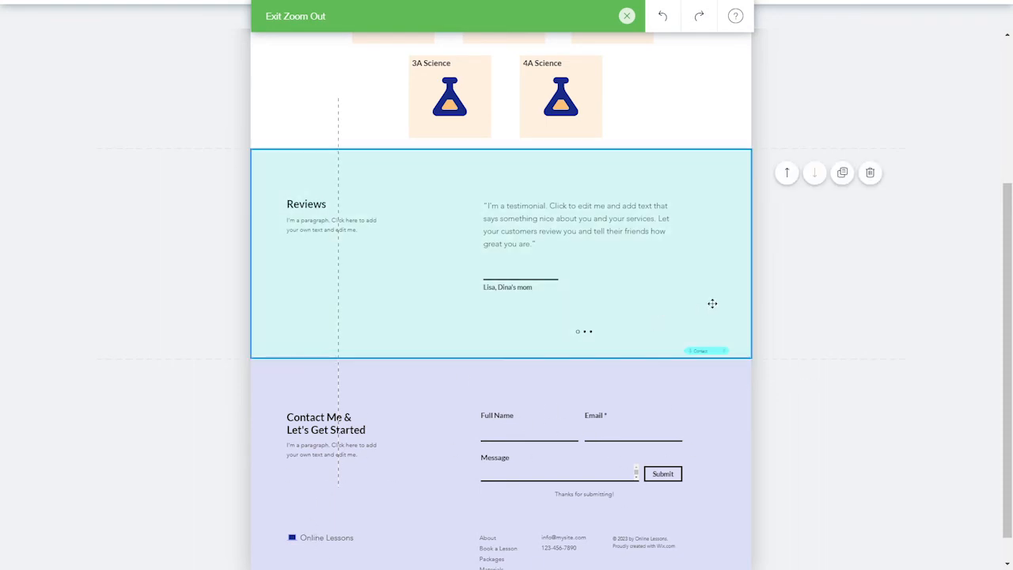
{"action": "left_click", "coordinate": [874, 180]}
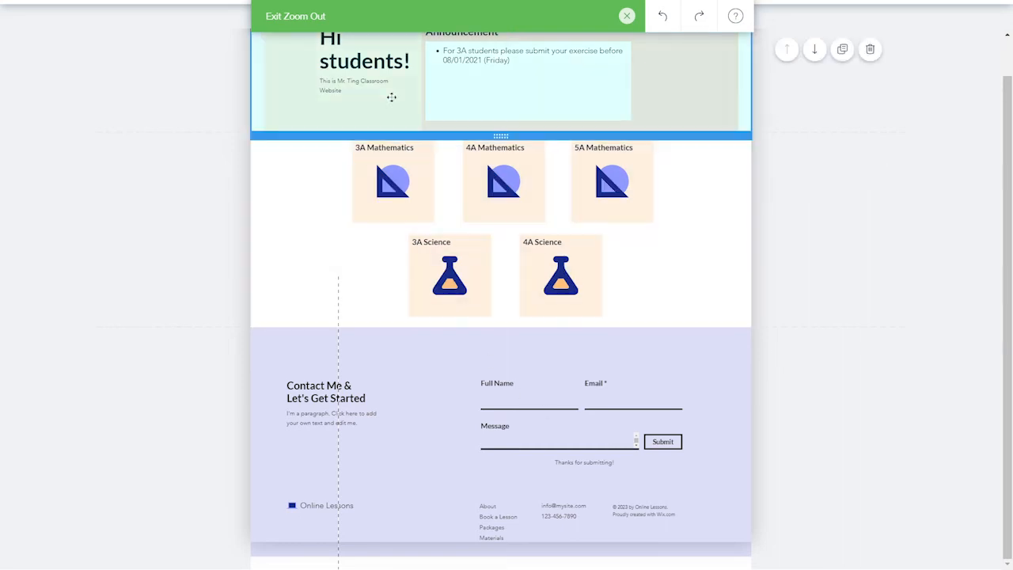
{"action": "left_click", "coordinate": [491, 24]}
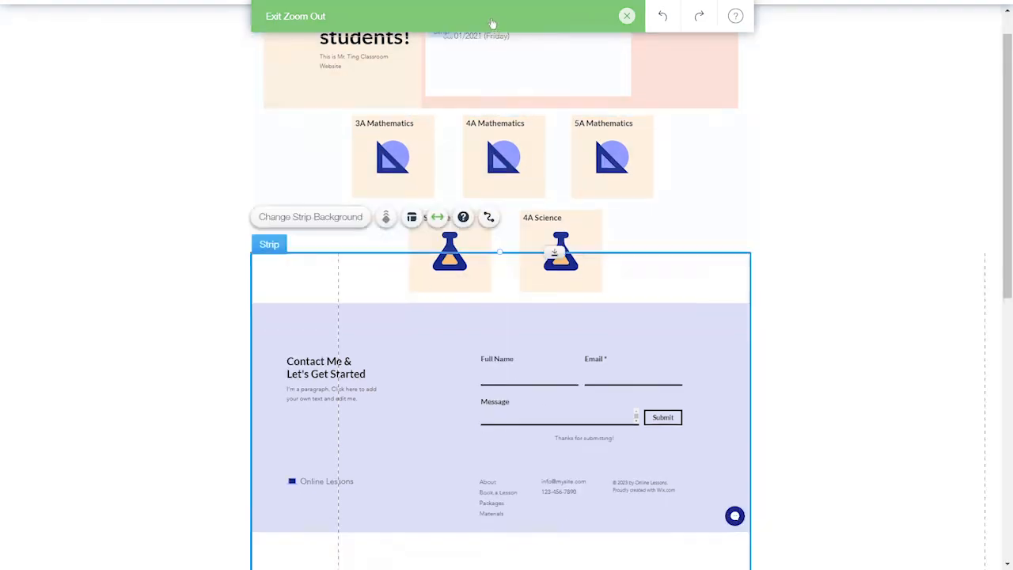
{"action": "scroll", "coordinate": [704, 305], "scroll_direction": "down", "scroll_amount": 6}
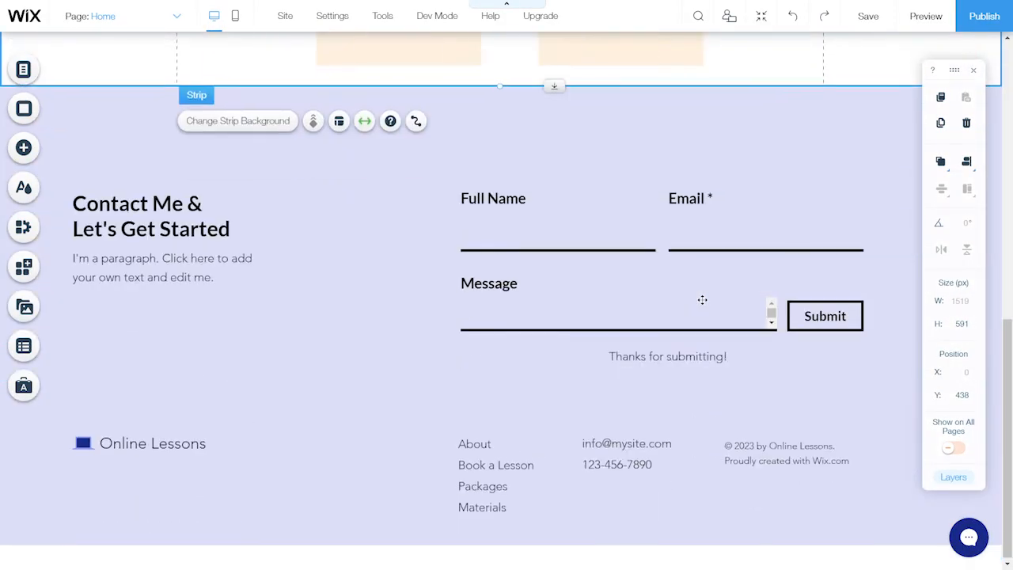
Delete the contact strip's second column holding the form
{"action": "left_click", "coordinate": [429, 398]}
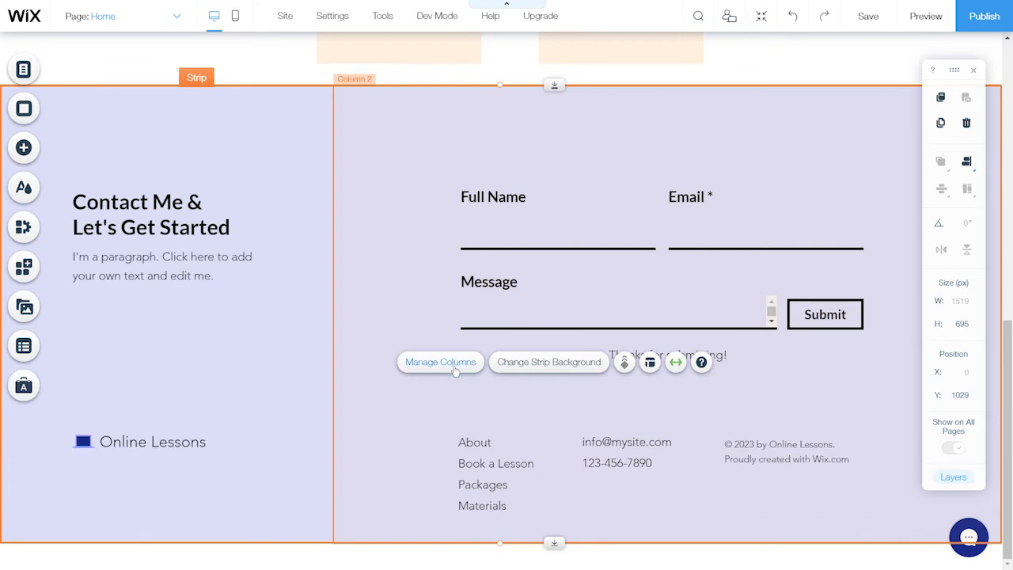
{"action": "left_click", "coordinate": [455, 374]}
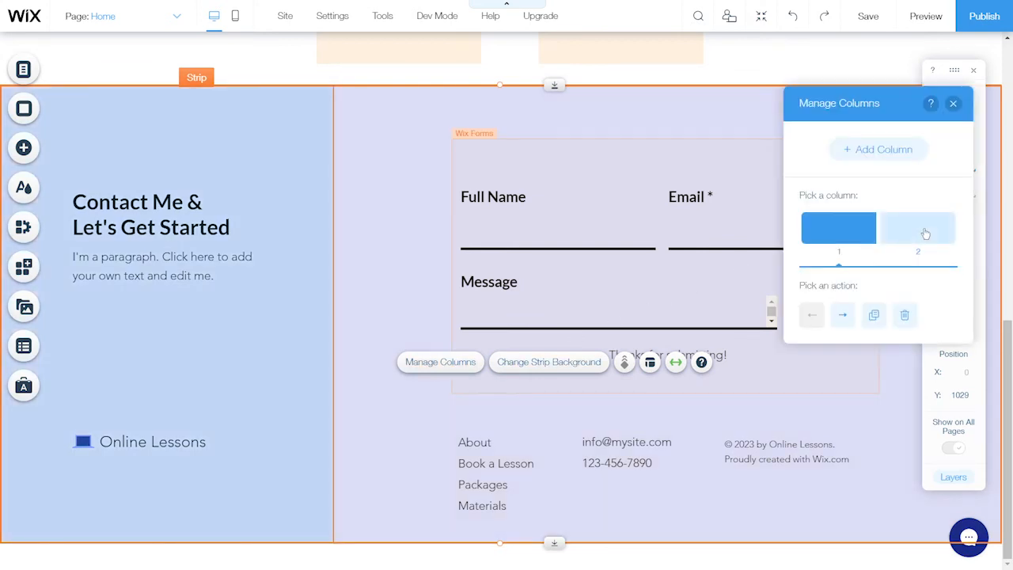
{"action": "left_click", "coordinate": [933, 235]}
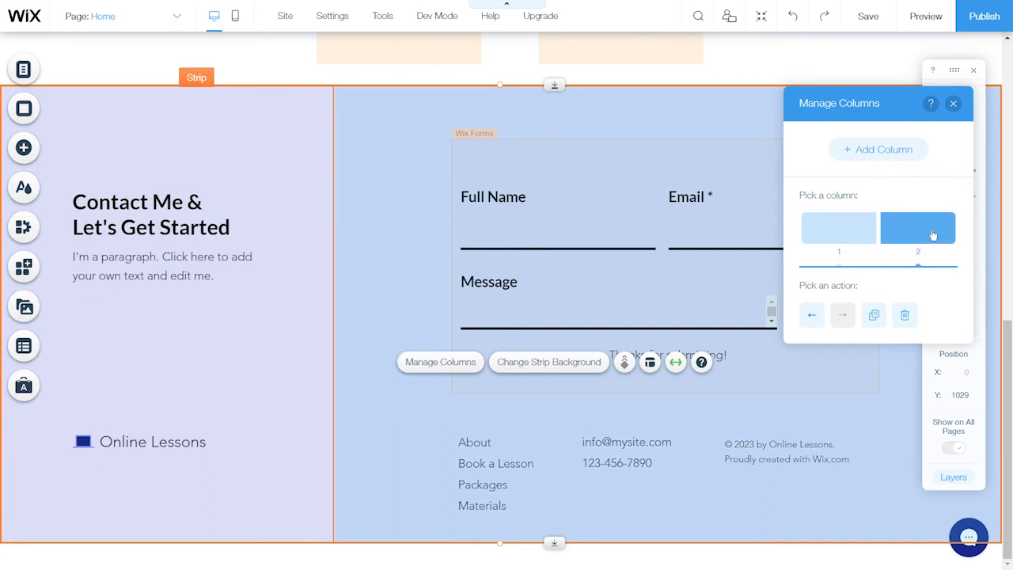
{"action": "left_click", "coordinate": [905, 315]}
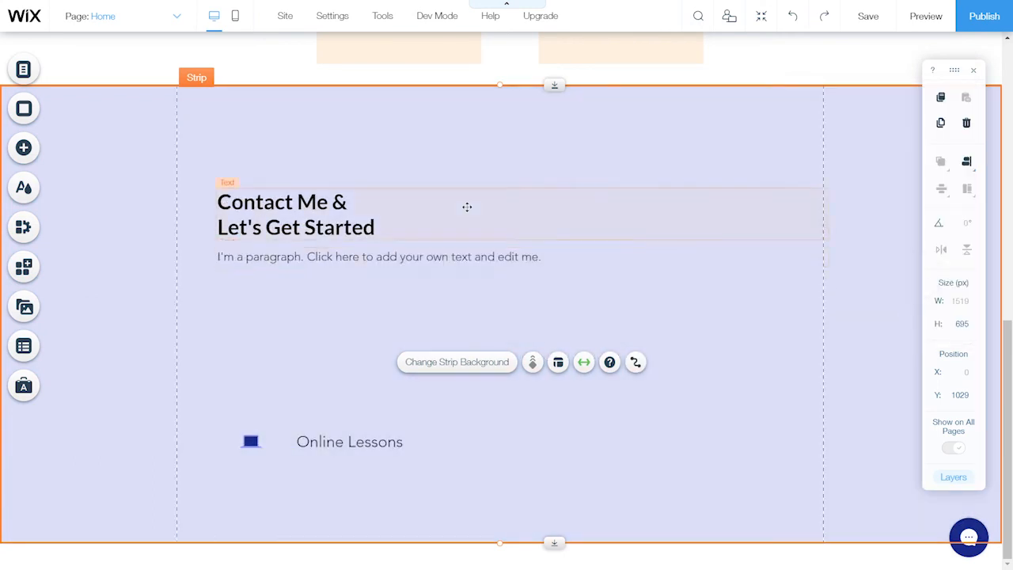
Delete the Contact Me heading, placeholder paragraph, laptop icon and Online Lessons text
{"action": "left_click", "coordinate": [373, 220]}
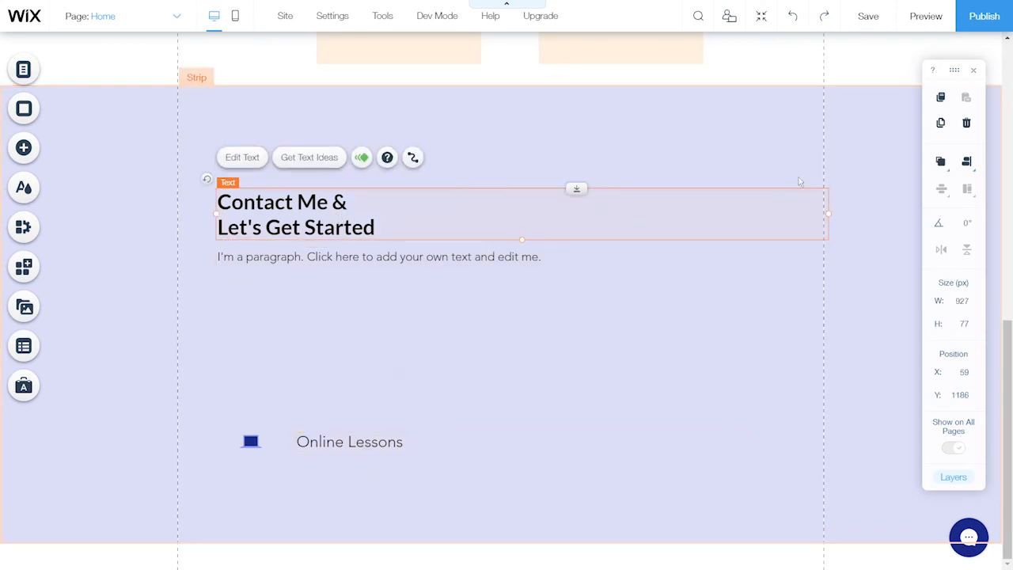
{"action": "left_click", "coordinate": [967, 122]}
{"action": "left_click", "coordinate": [539, 257]}
{"action": "left_click", "coordinate": [967, 123]}
{"action": "left_click", "coordinate": [251, 441]}
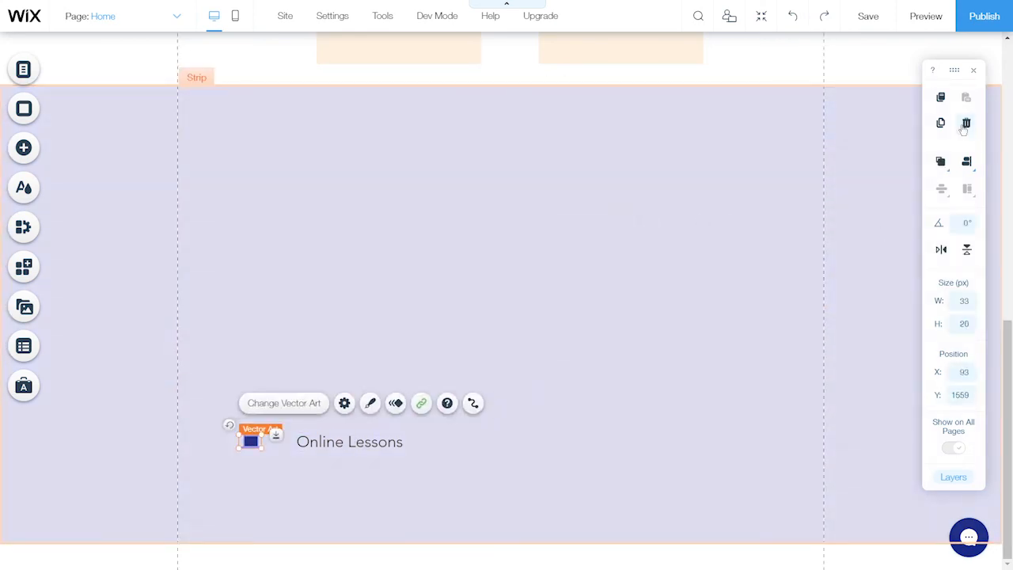
{"action": "left_click", "coordinate": [966, 122]}
{"action": "left_click", "coordinate": [341, 442]}
{"action": "left_click", "coordinate": [967, 122]}
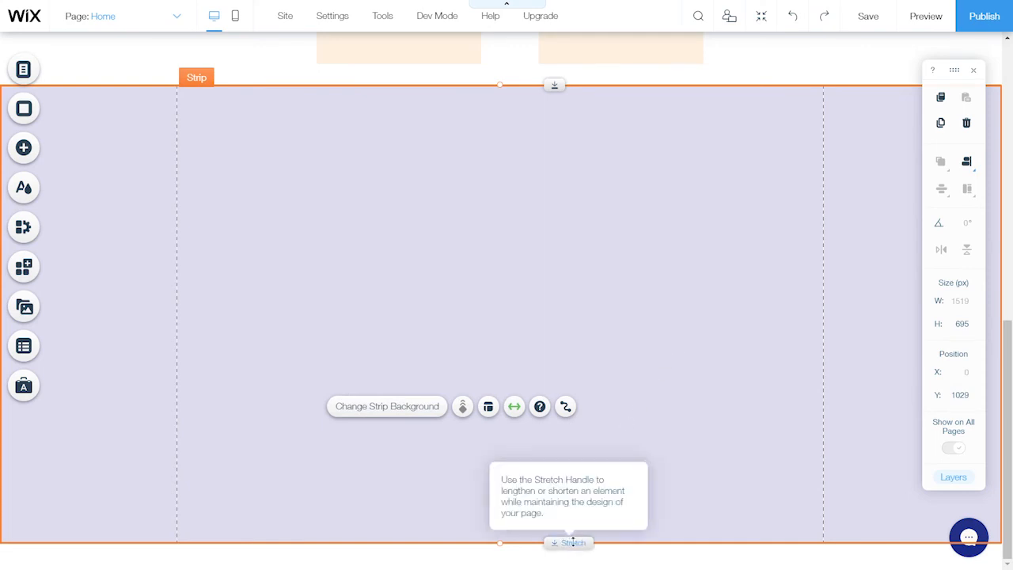
Squash the empty strip to 5 px high and delete the Wix Chat bubble
{"action": "left_click_drag", "start_coordinate": [573, 543], "coordinate": [611, 272]}
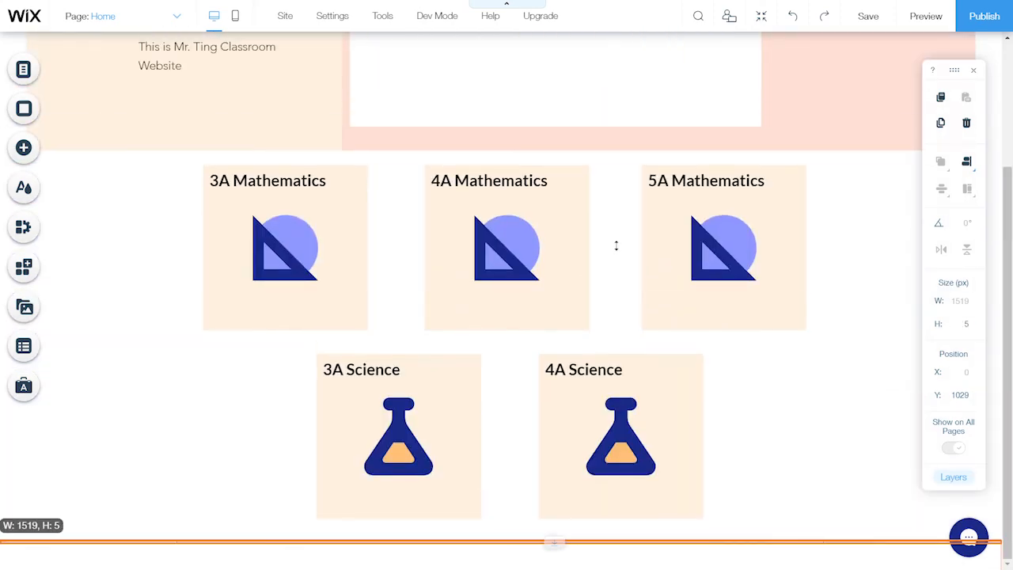
{"action": "left_click_drag", "start_coordinate": [616, 245], "coordinate": [616, 246]}
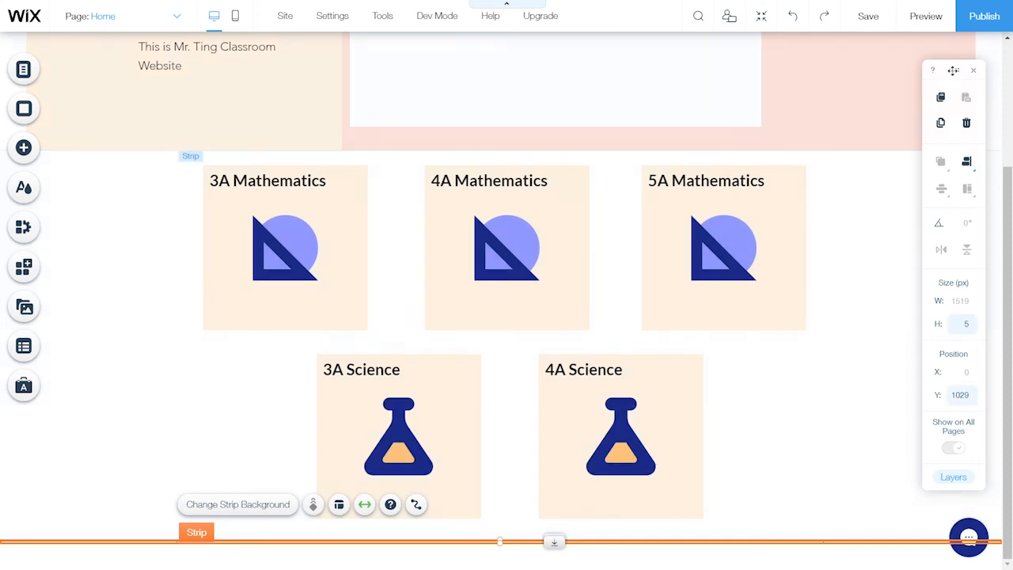
{"action": "left_click_drag", "start_coordinate": [953, 71], "coordinate": [528, 72]}
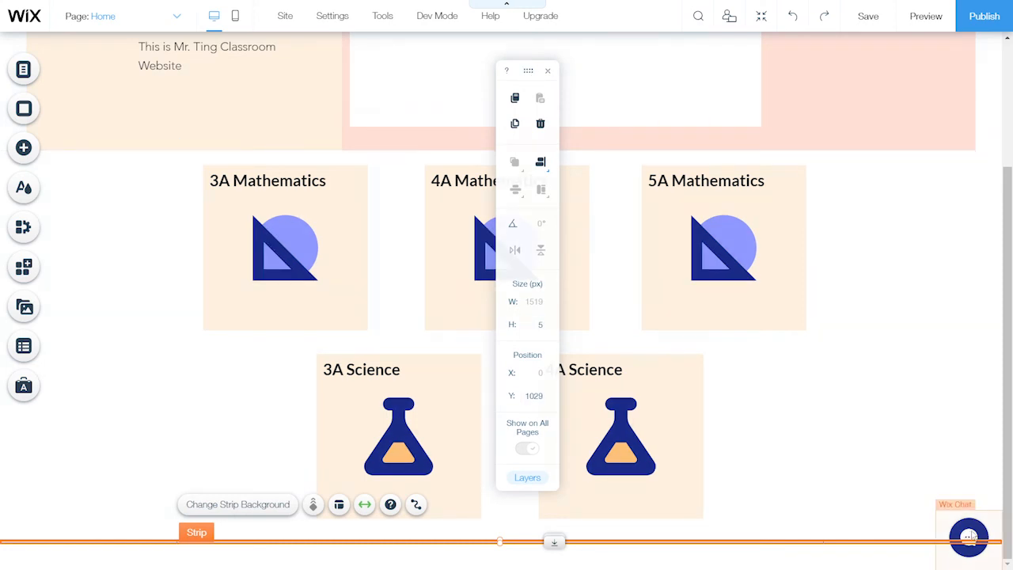
{"action": "left_click", "coordinate": [972, 536]}
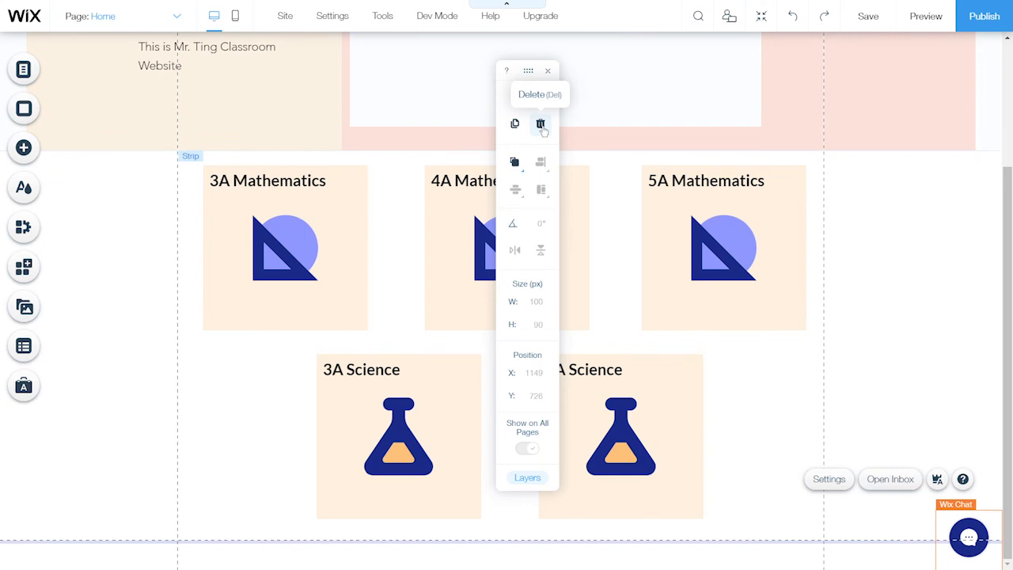
{"action": "left_click", "coordinate": [541, 124]}
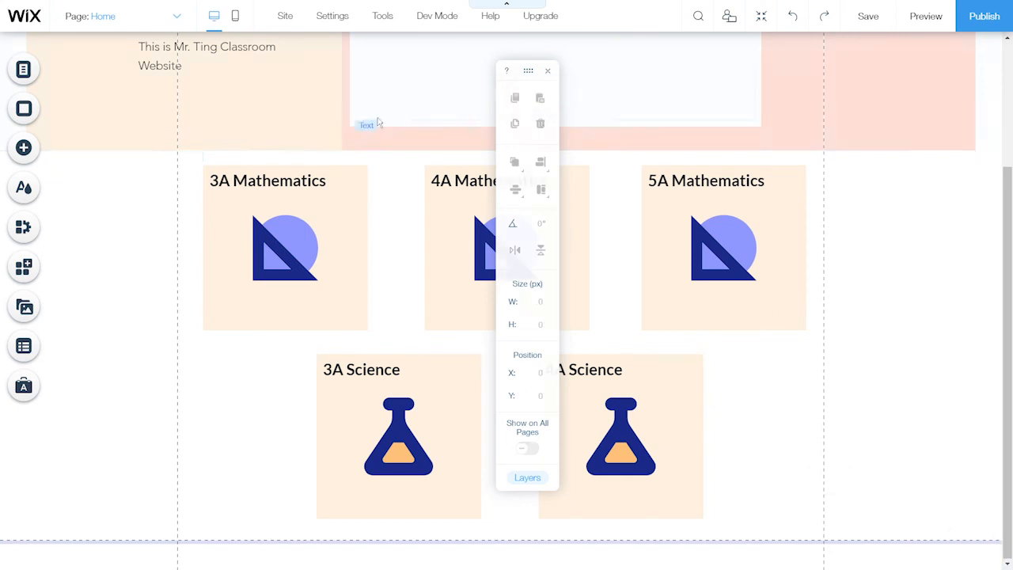
Add a round blue chat icon button from Button > Icon Buttons at the page's bottom-right
{"action": "left_click", "coordinate": [31, 157]}
{"action": "left_click", "coordinate": [76, 158]}
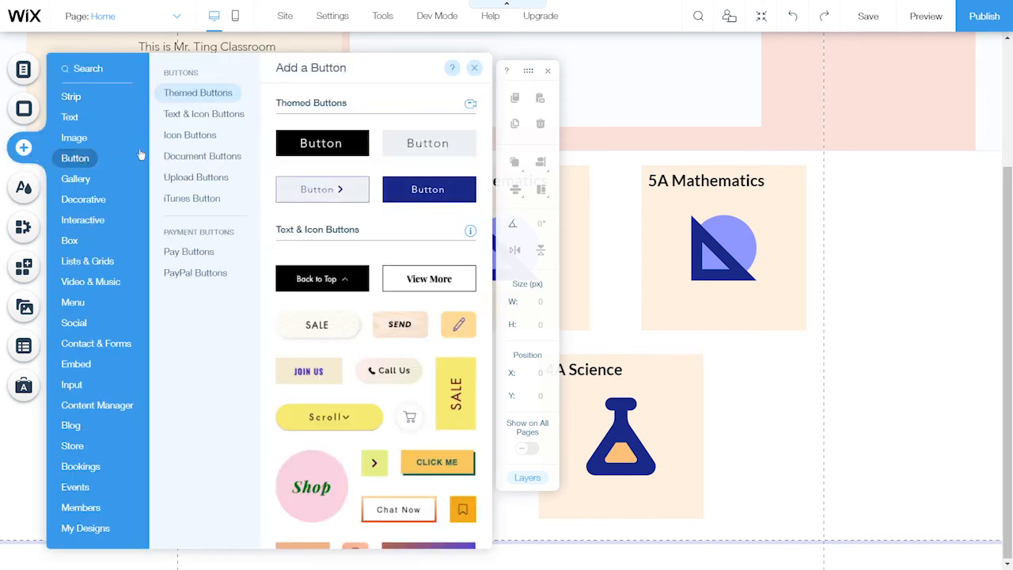
{"action": "left_click", "coordinate": [190, 135]}
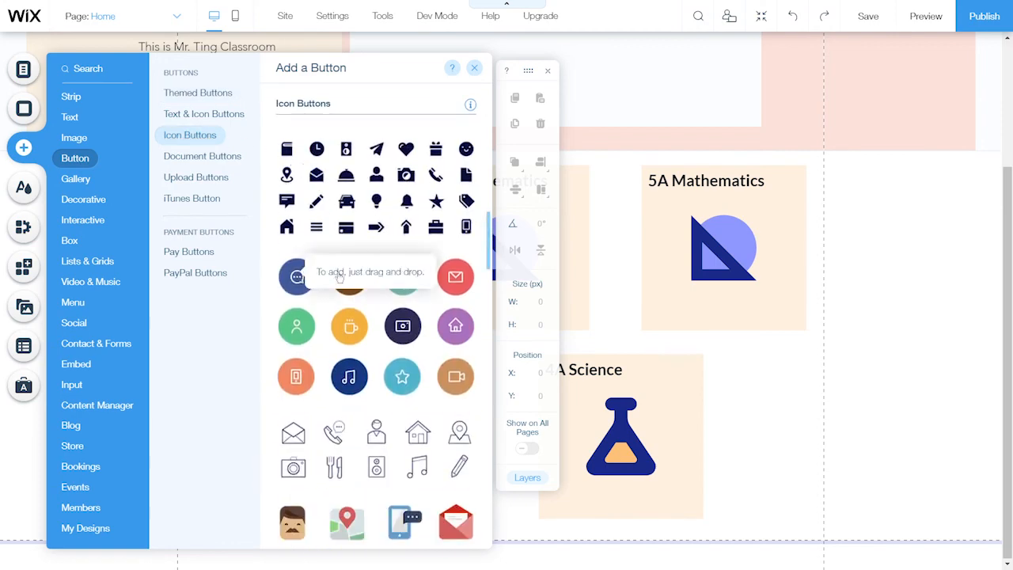
{"action": "left_click_drag", "start_coordinate": [297, 277], "coordinate": [905, 507]}
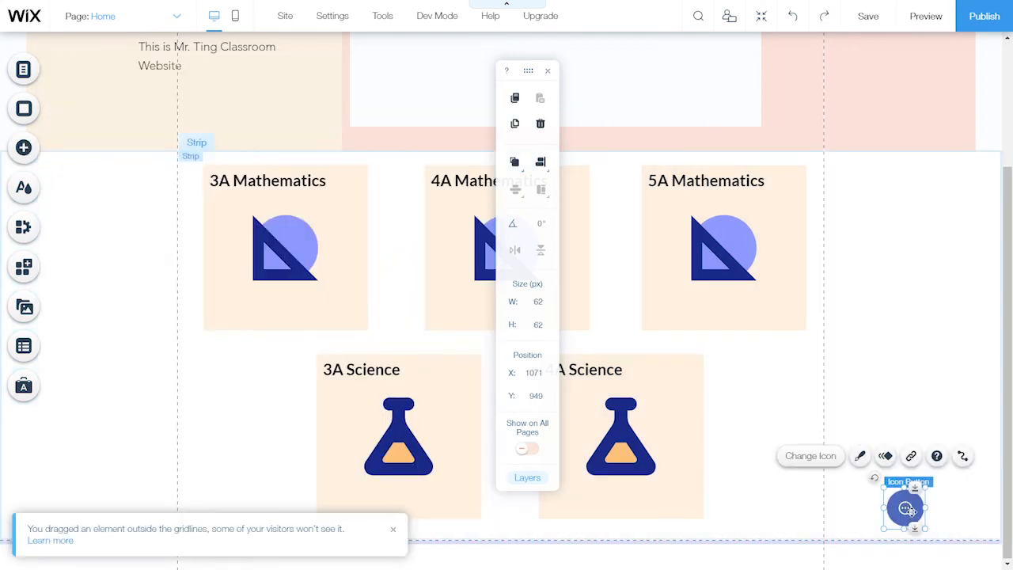
Pin the chat icon button to the screen's bottom-right with a 150 px horizontal offset
{"action": "right_click", "coordinate": [917, 513]}
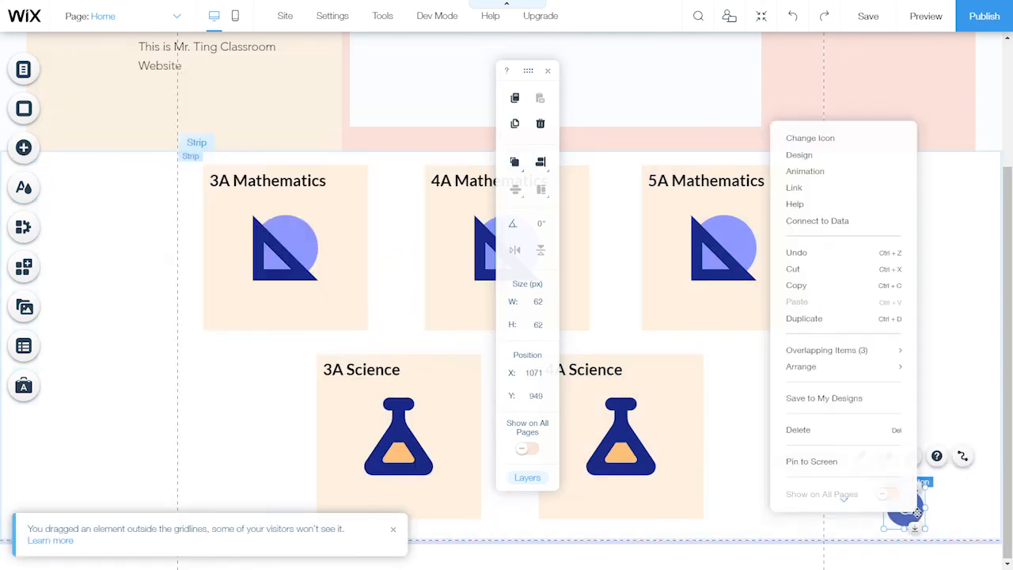
{"action": "left_click", "coordinate": [860, 461]}
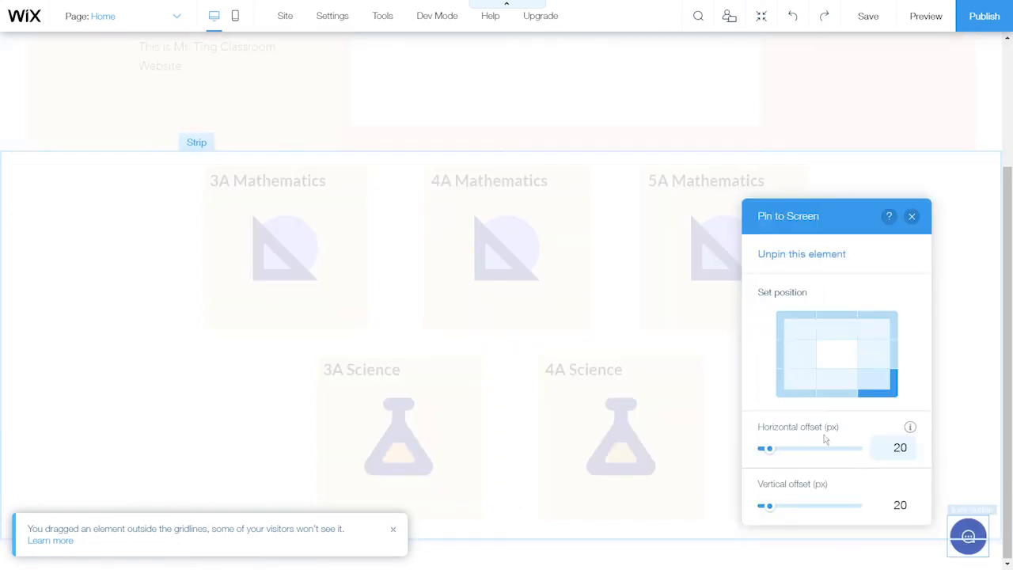
{"action": "left_click", "coordinate": [900, 448]}
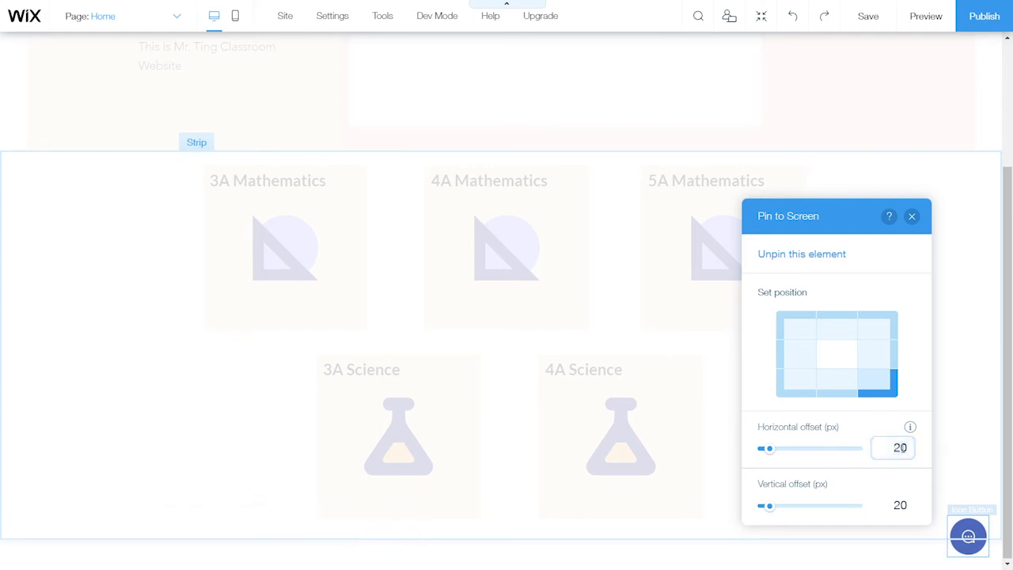
{"action": "type", "text": "150"}
{"action": "left_click", "coordinate": [913, 218]}
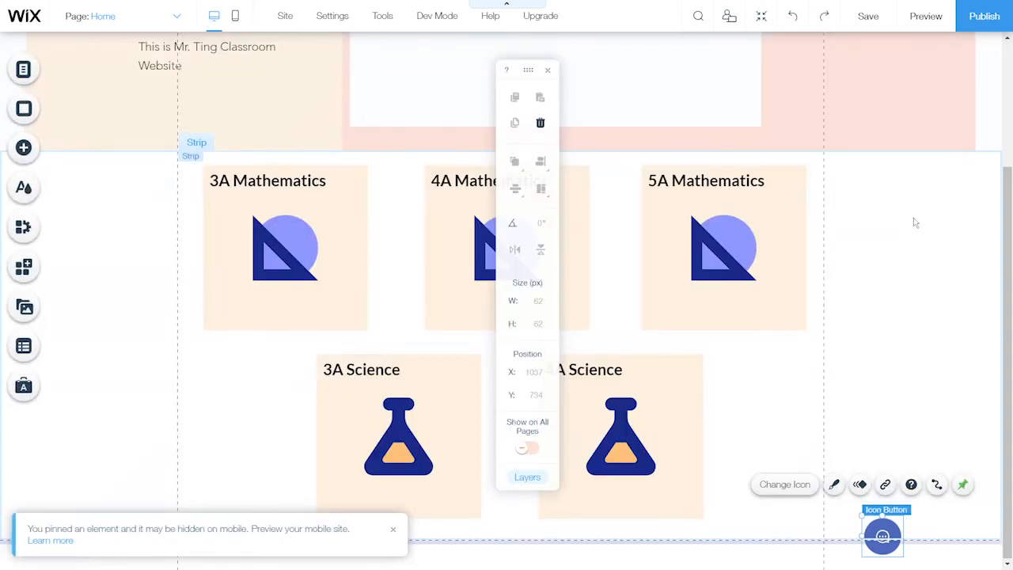
{"action": "left_click", "coordinate": [888, 487]}
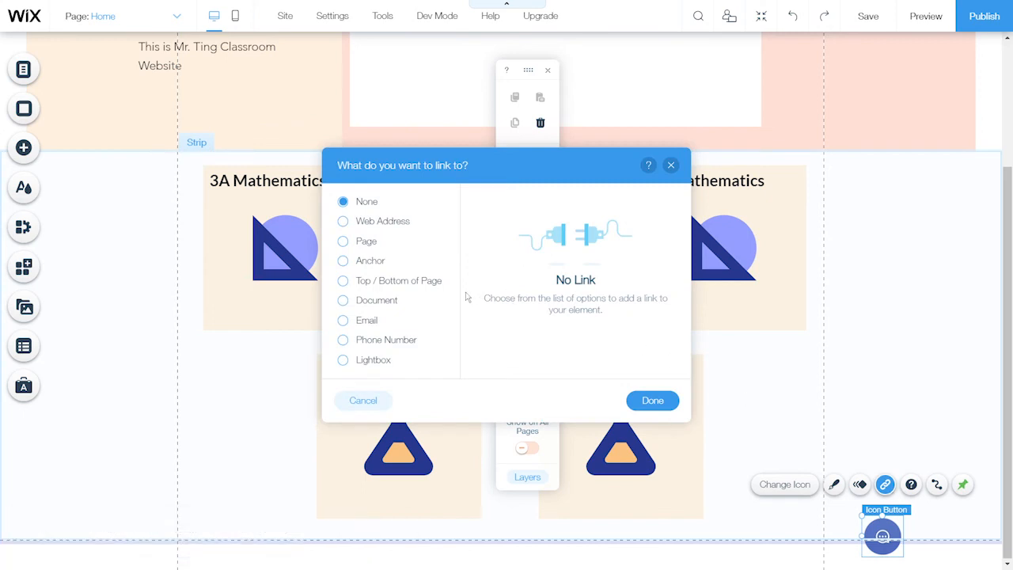
{"action": "left_click", "coordinate": [387, 222]}
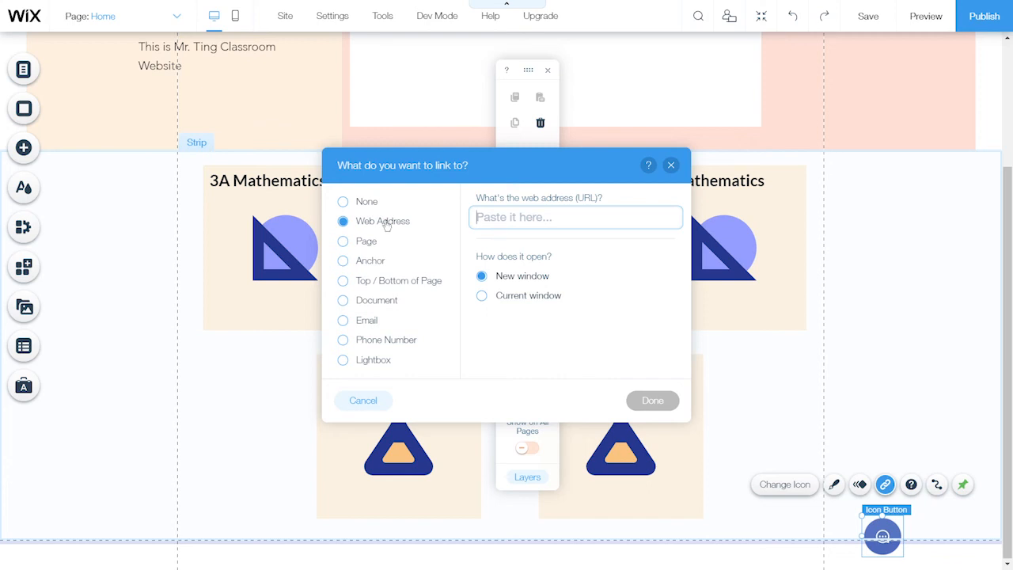
{"action": "left_click", "coordinate": [387, 342]}
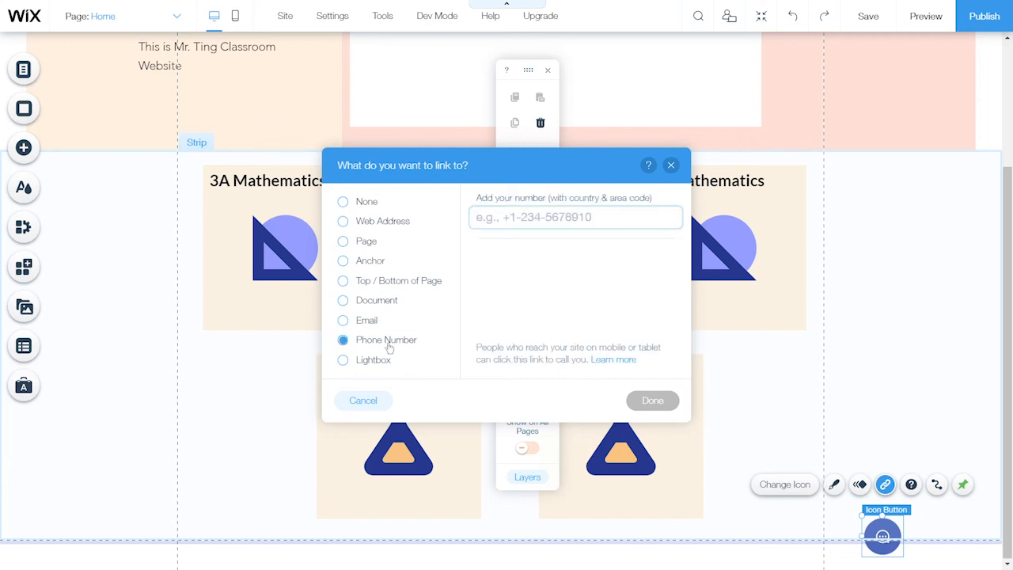
{"action": "left_click", "coordinate": [394, 224]}
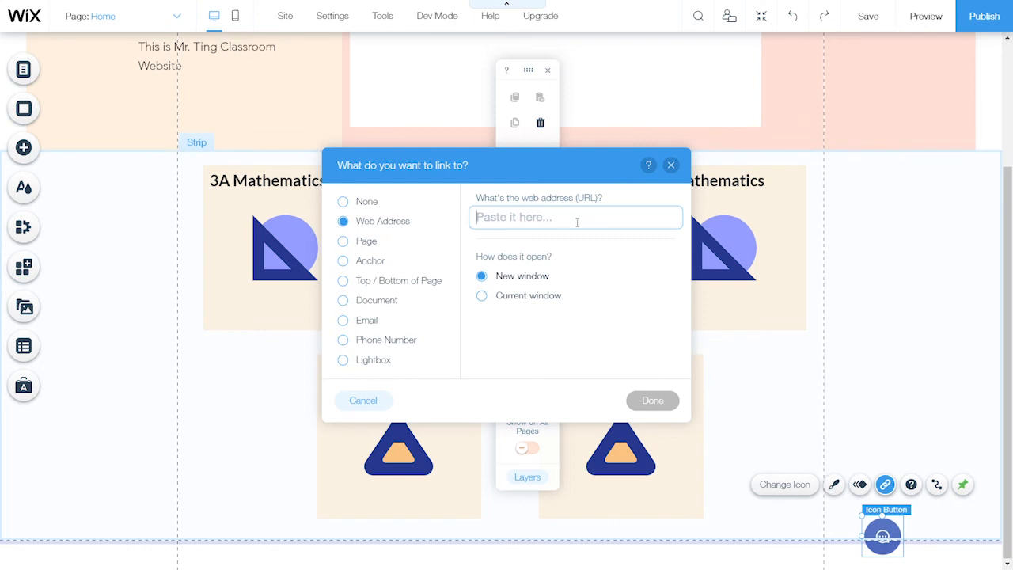
{"action": "type", "text": "www.wasa"}
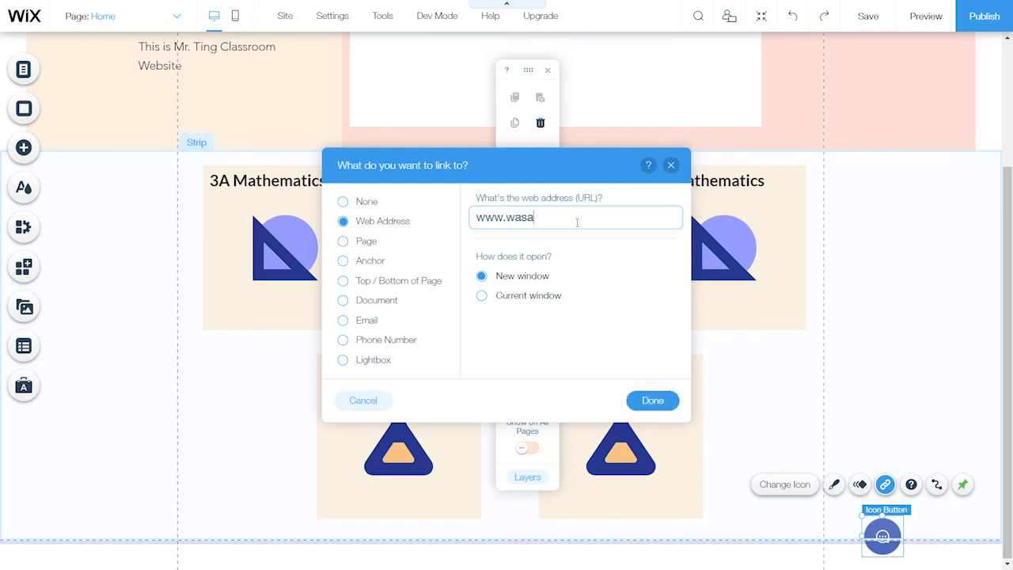
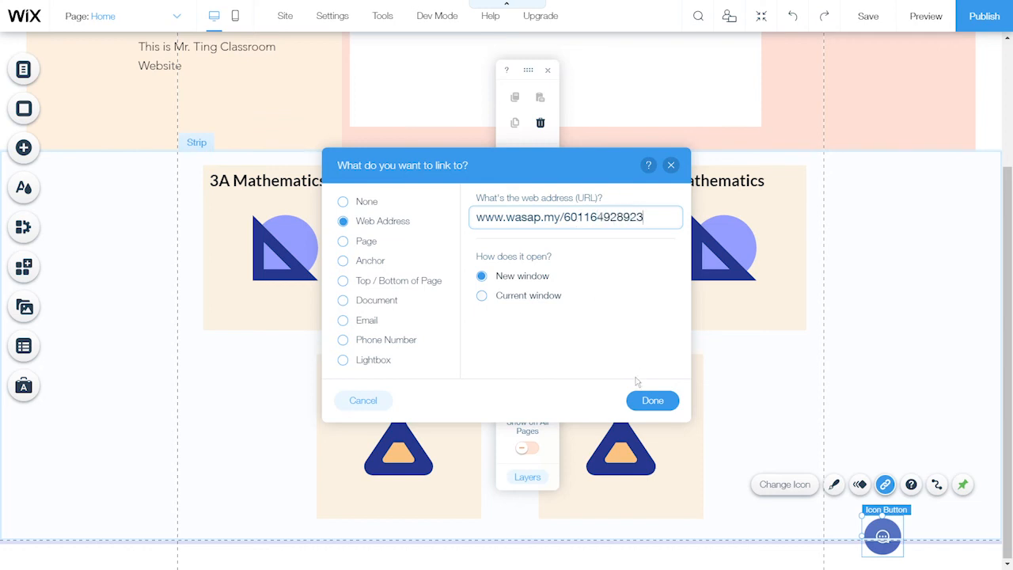
{"action": "left_click", "coordinate": [653, 402]}
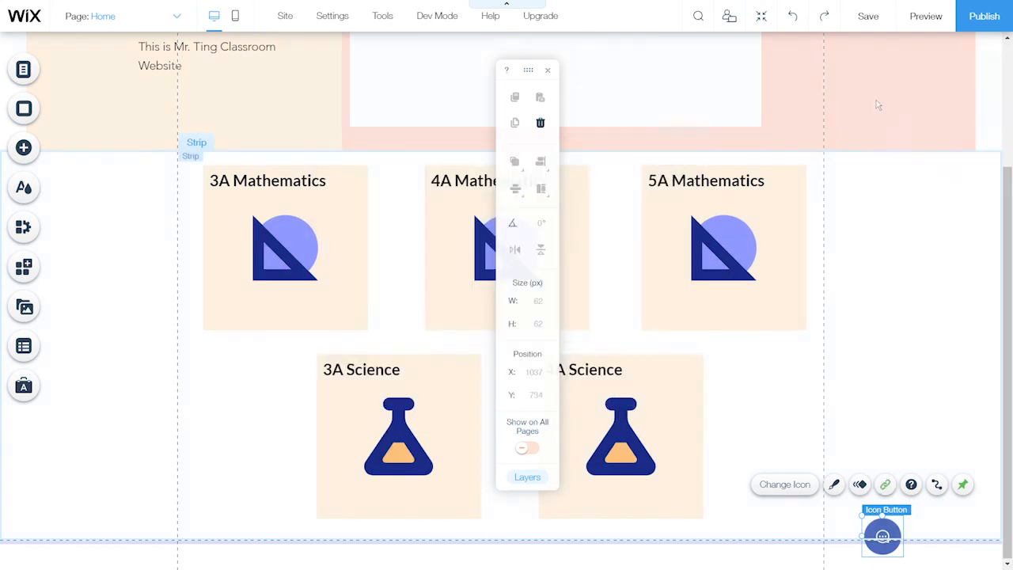
Preview the site, test the chat button's WhatsApp link and cancel the Open WhatsApp prompt
{"action": "left_click", "coordinate": [926, 17]}
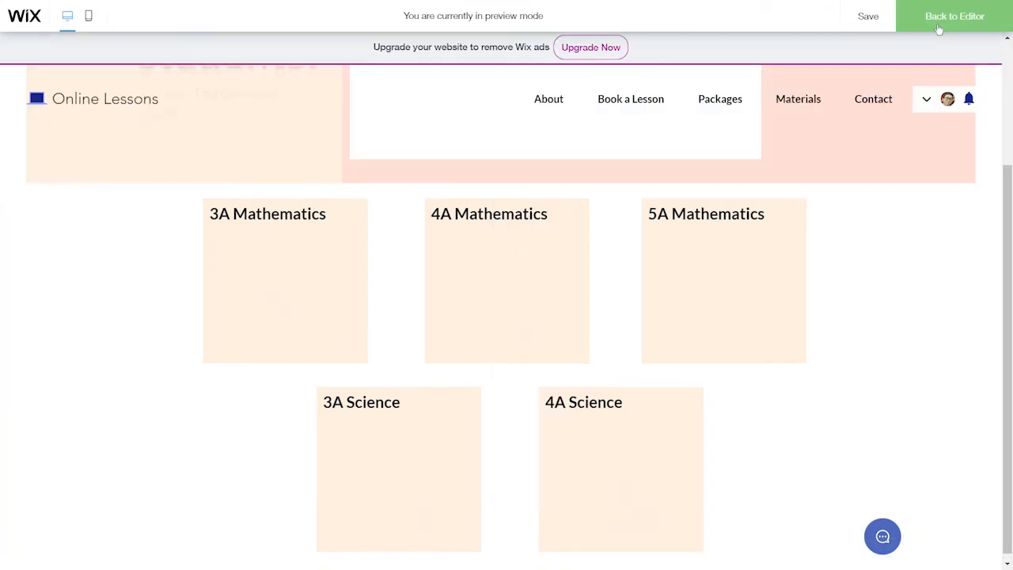
{"action": "left_click", "coordinate": [882, 535]}
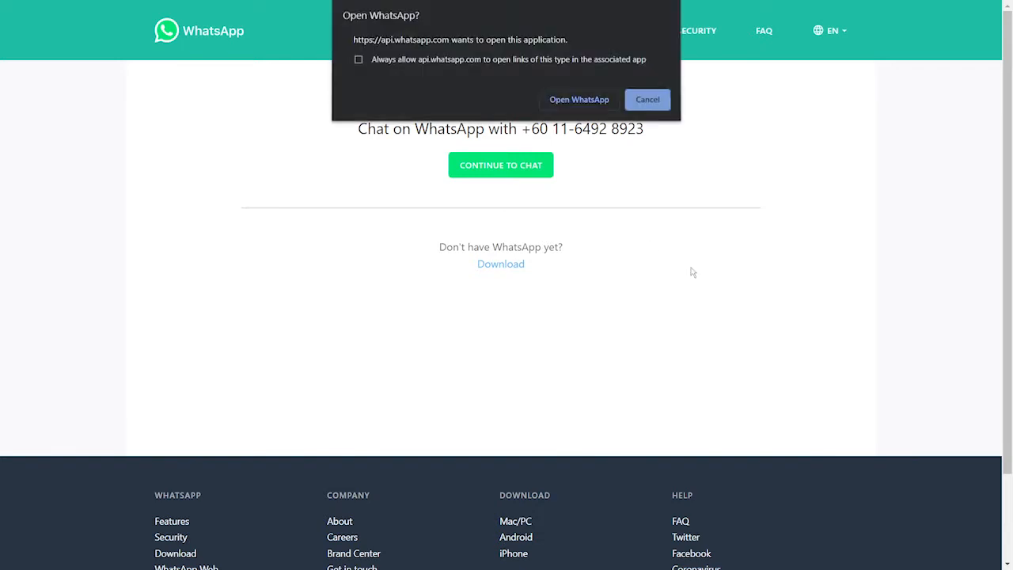
{"action": "left_click", "coordinate": [648, 101]}
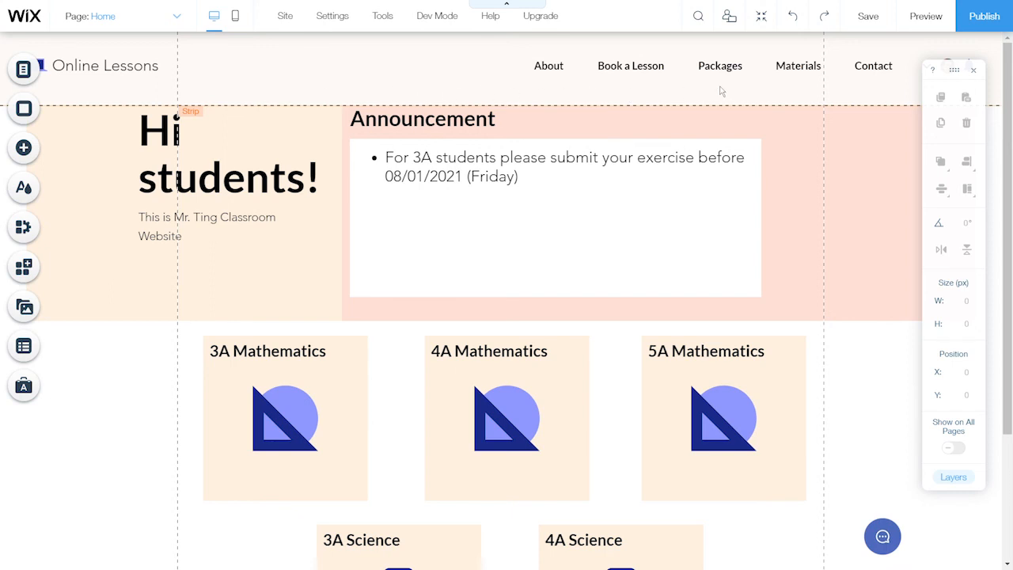
Give the header strip a 40-60 column layout
{"action": "left_click", "coordinate": [488, 86]}
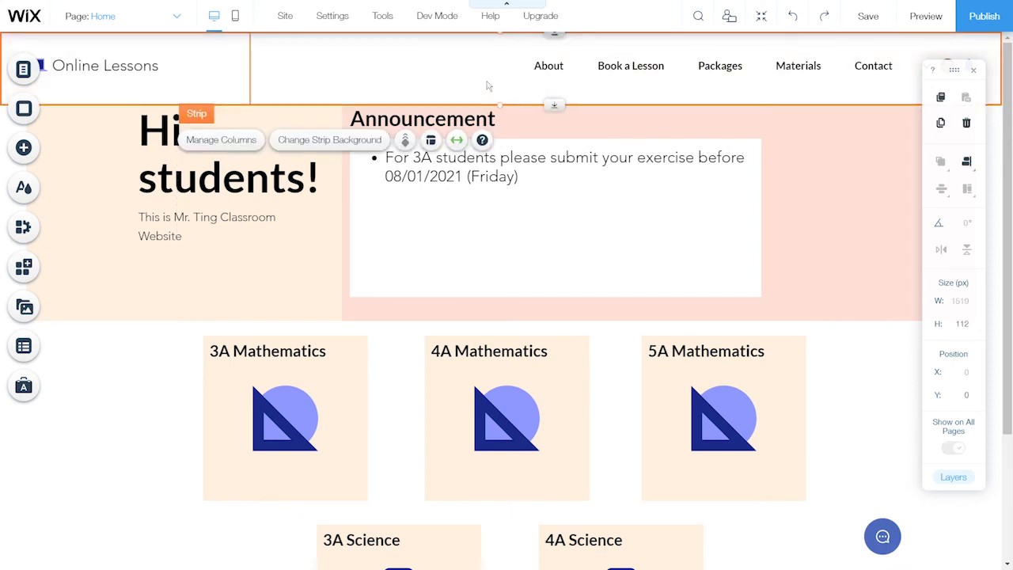
{"action": "left_click", "coordinate": [431, 141]}
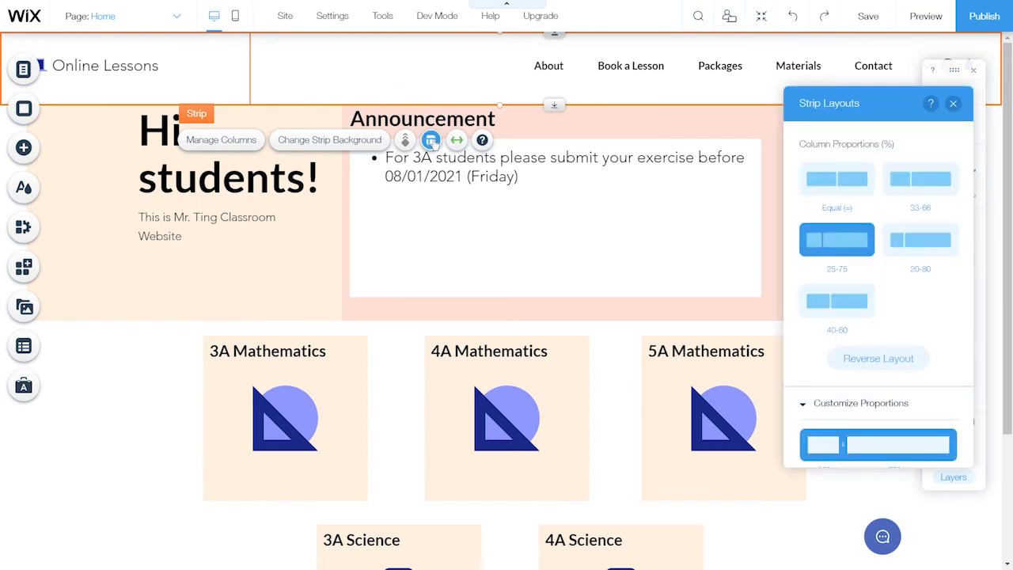
{"action": "left_click", "coordinate": [861, 317]}
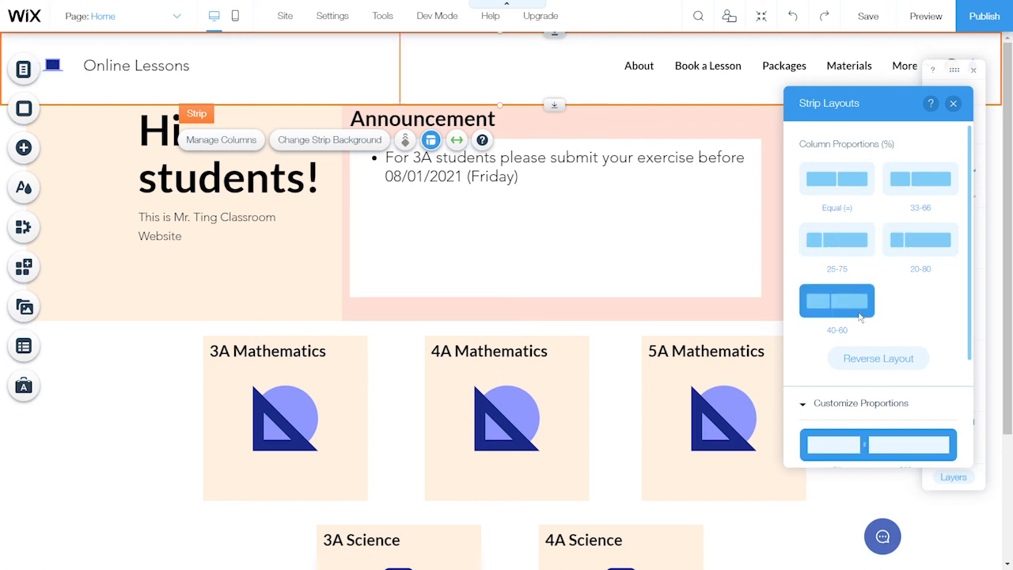
Delete the header's horizontal navigation menu and Login Bar
{"action": "left_click", "coordinate": [736, 69]}
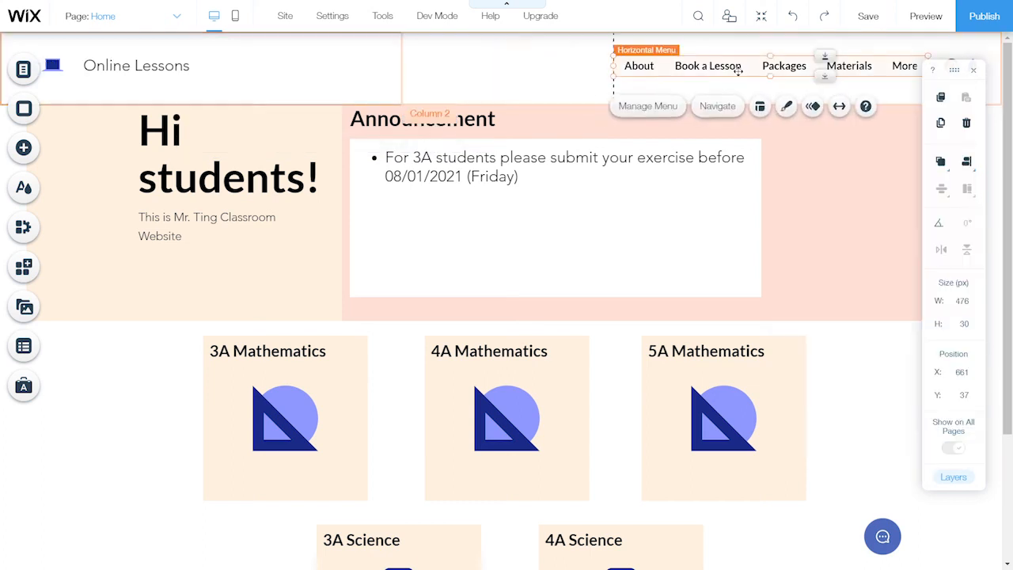
{"action": "left_click", "coordinate": [966, 123]}
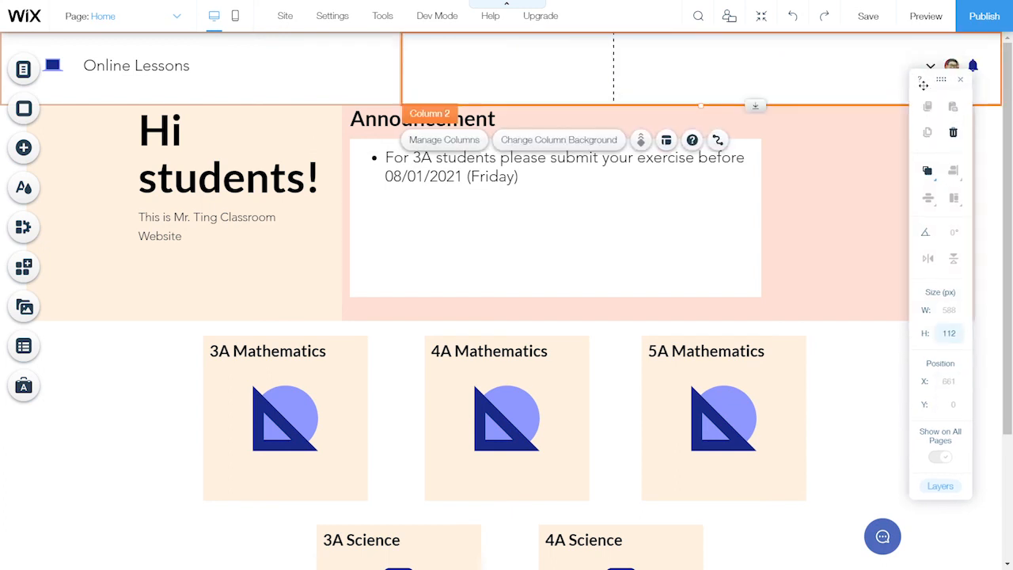
{"action": "left_click_drag", "start_coordinate": [924, 86], "coordinate": [730, 66]}
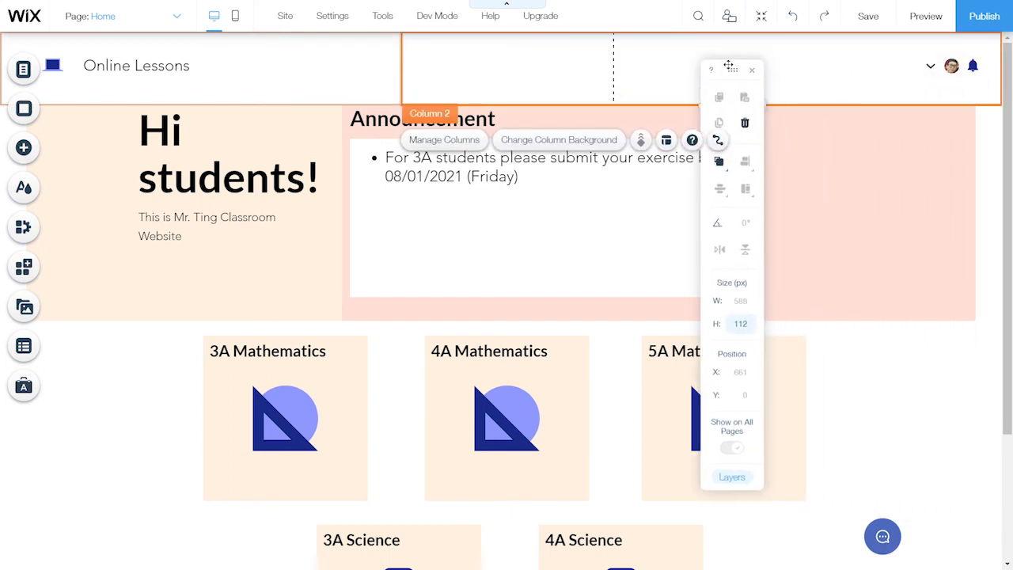
{"action": "left_click", "coordinate": [956, 78]}
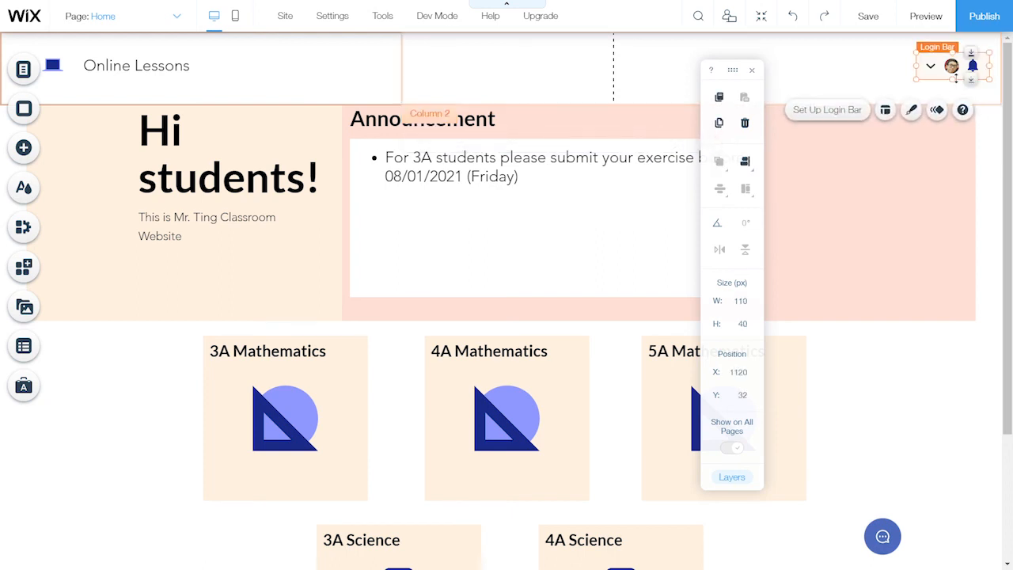
{"action": "left_click", "coordinate": [745, 122]}
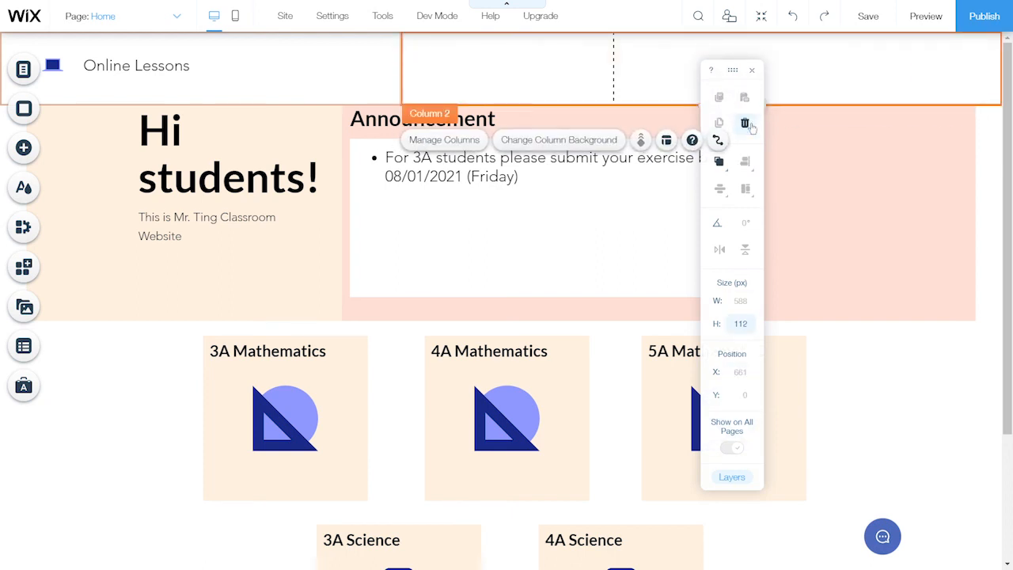
{"action": "left_click", "coordinate": [261, 85]}
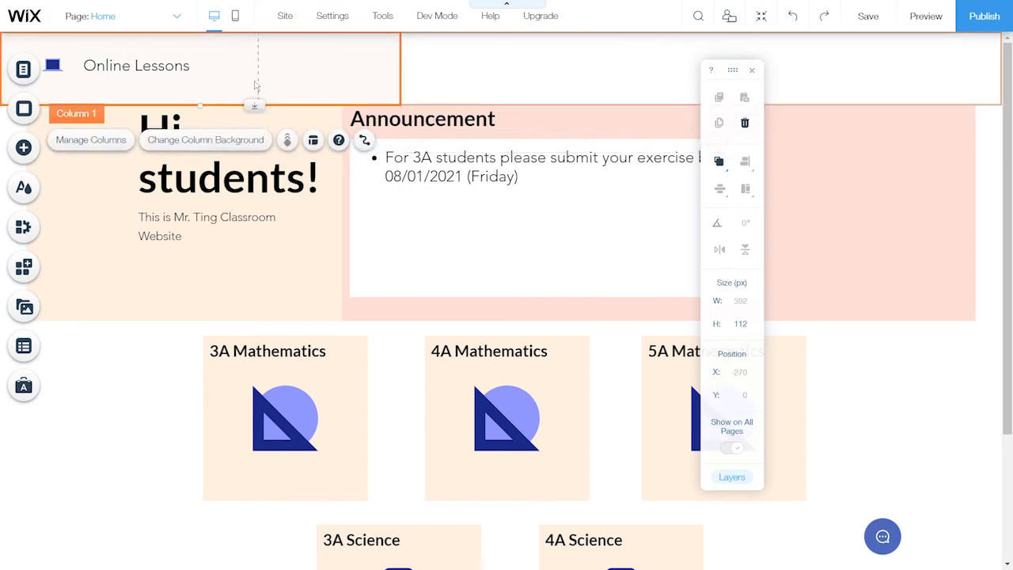
Right-align the header's first column and retitle 'Online Lessons' to 'Mr. Ting Classroom Website'
{"action": "left_click", "coordinate": [313, 142]}
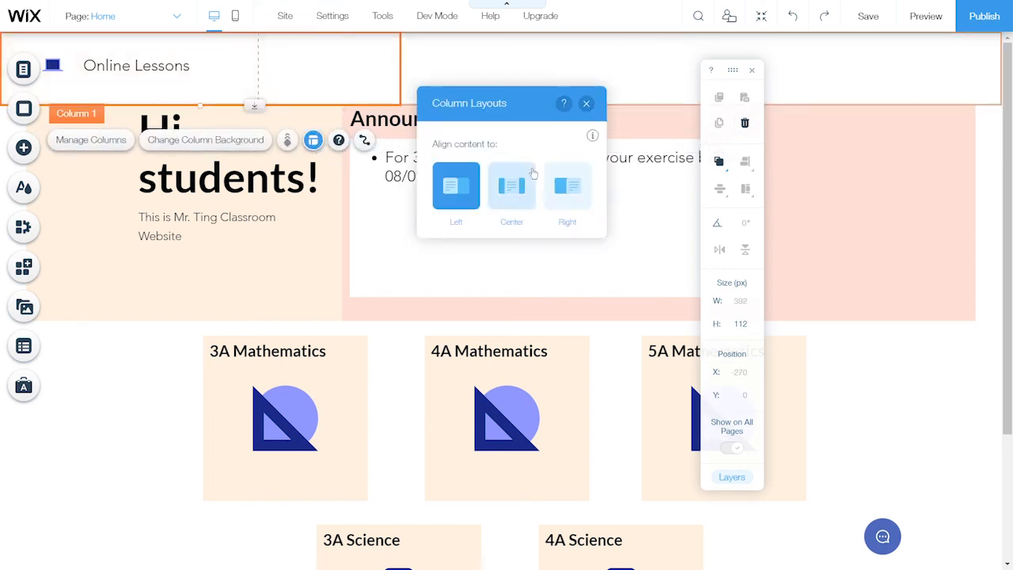
{"action": "left_click", "coordinate": [555, 185]}
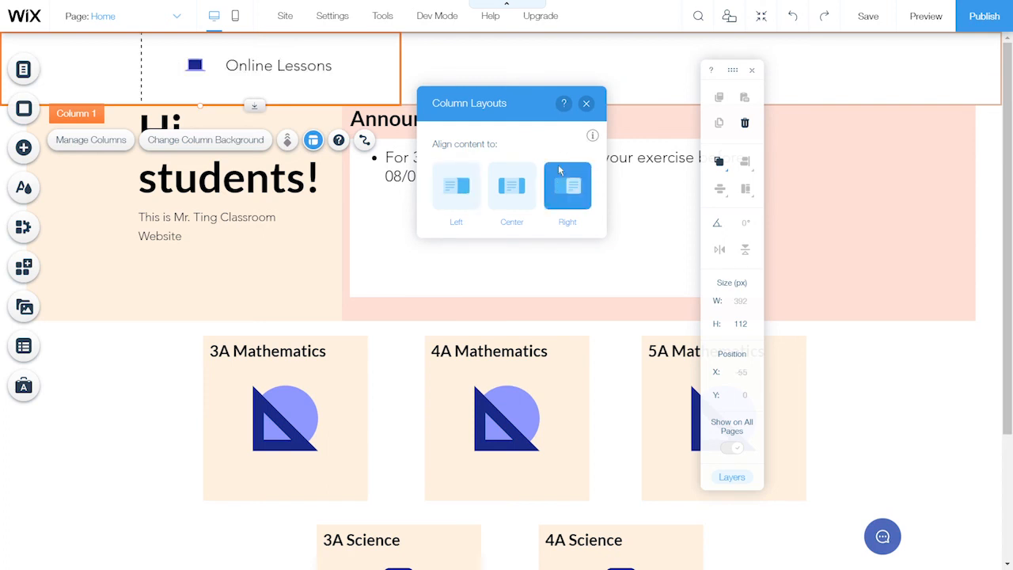
{"action": "left_click", "coordinate": [586, 105]}
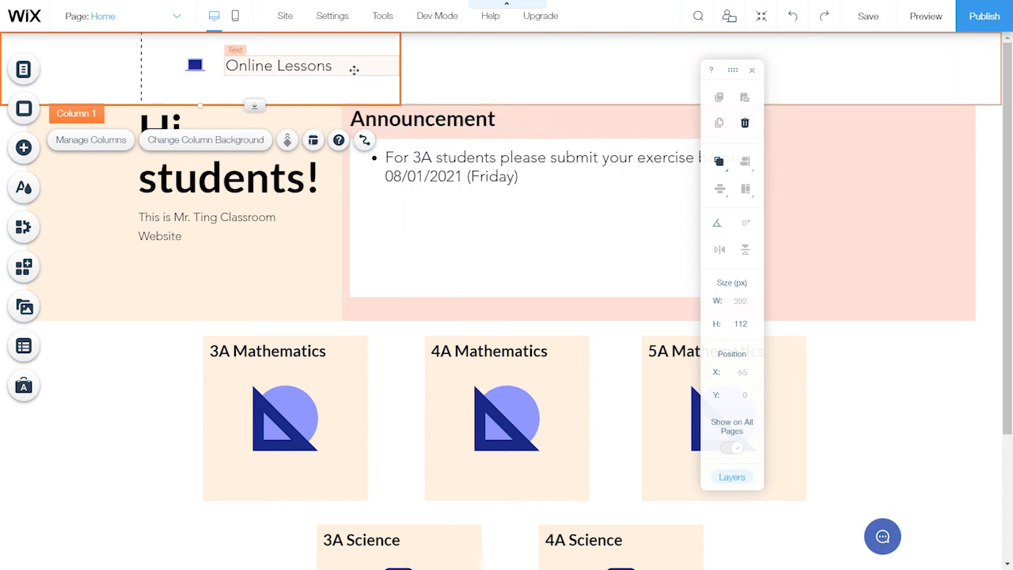
{"action": "left_click", "coordinate": [311, 69]}
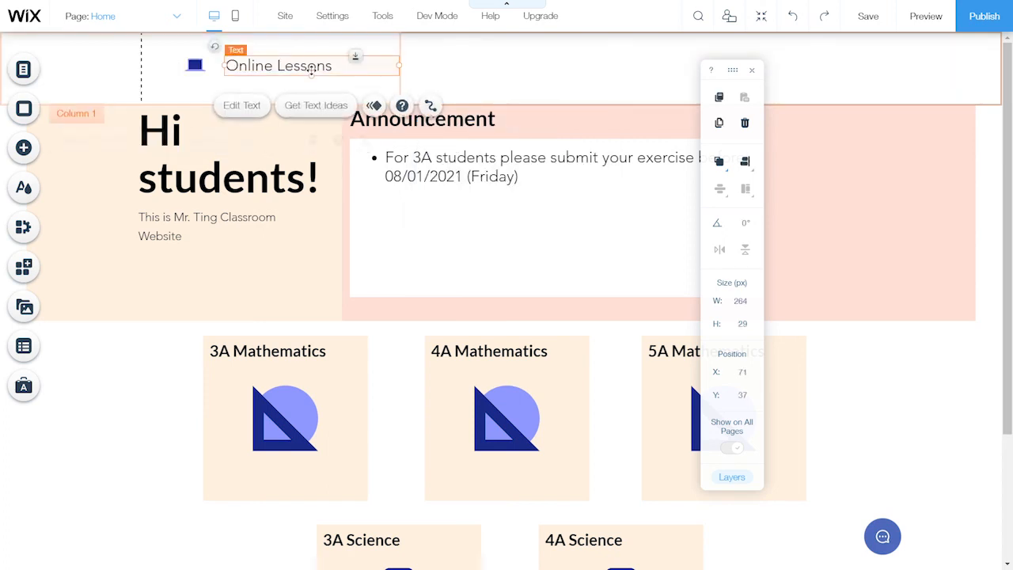
{"action": "left_click", "coordinate": [250, 106]}
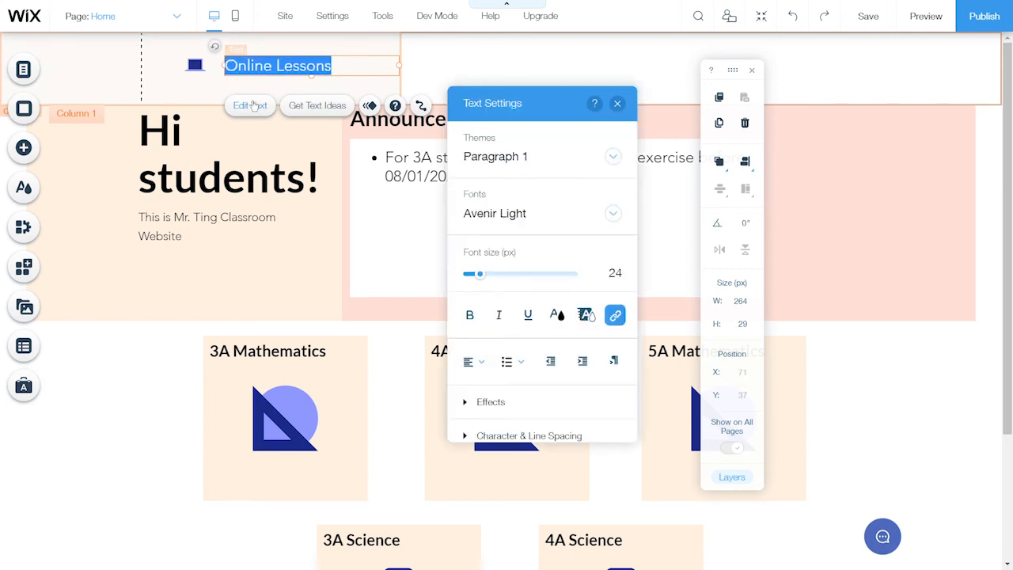
{"action": "type", "text": "Mr"}
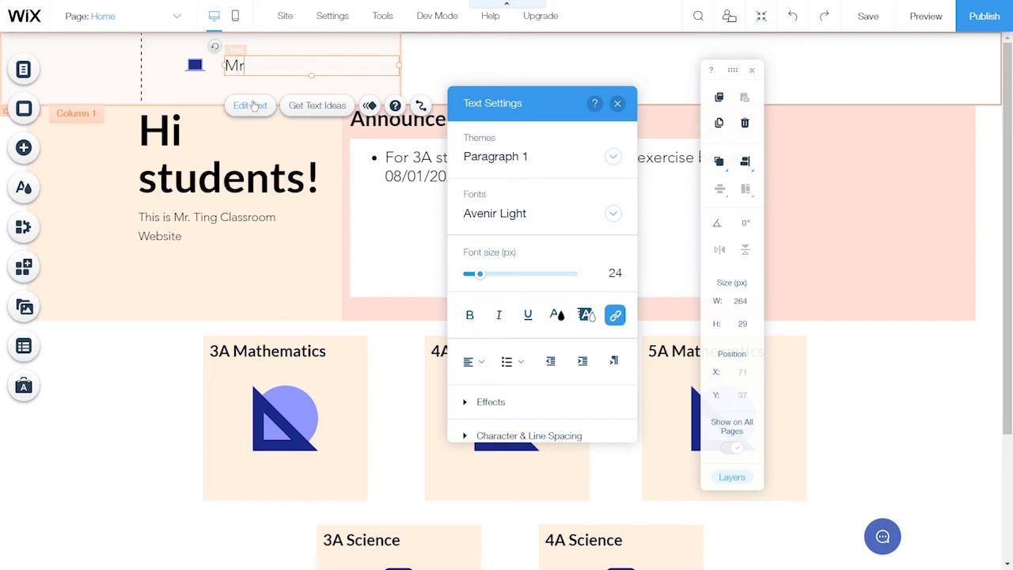
{"action": "type", "text": ". Ting Classroom Website"}
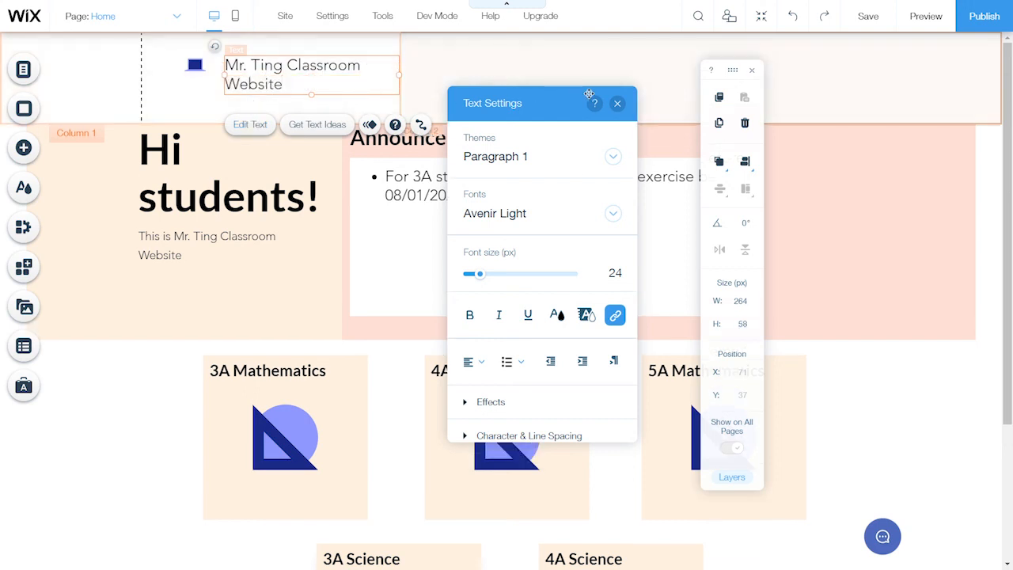
{"action": "left_click", "coordinate": [618, 105]}
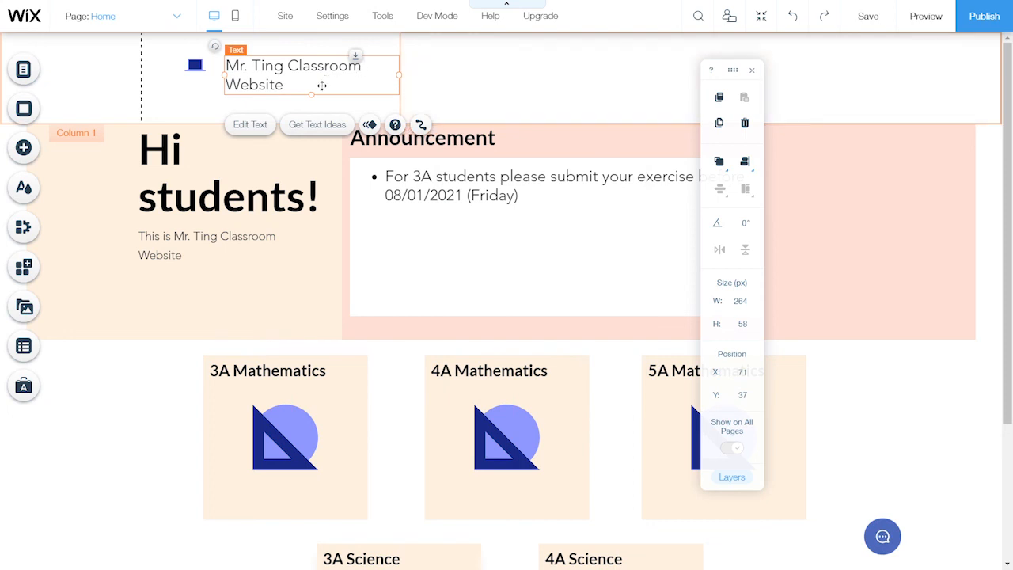
Move the title and laptop icon higher and shorten the header strip's height
{"action": "left_click_drag", "start_coordinate": [322, 86], "coordinate": [321, 67]}
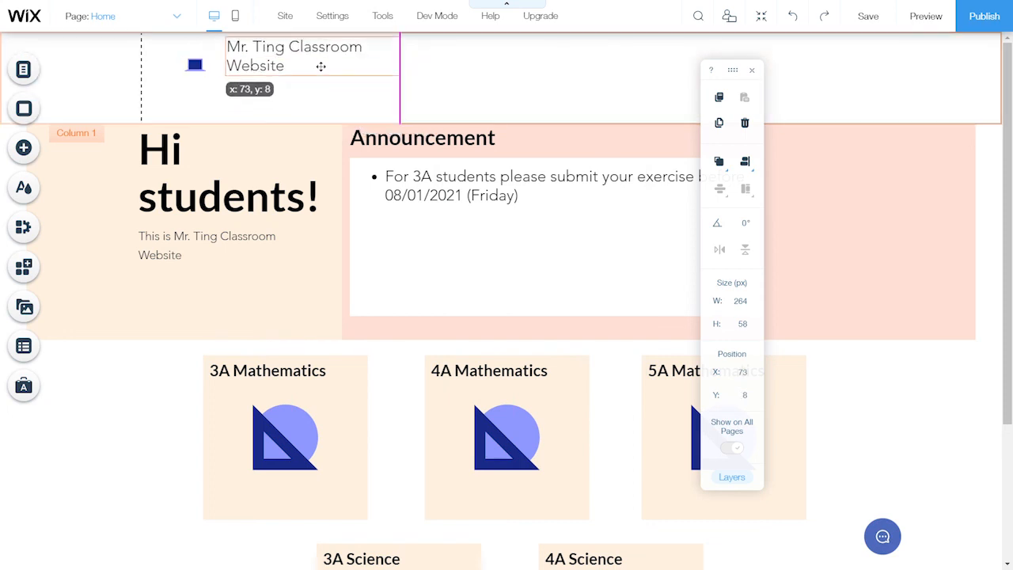
{"action": "left_click", "coordinate": [198, 68]}
{"action": "left_click_drag", "start_coordinate": [198, 67], "coordinate": [196, 53]}
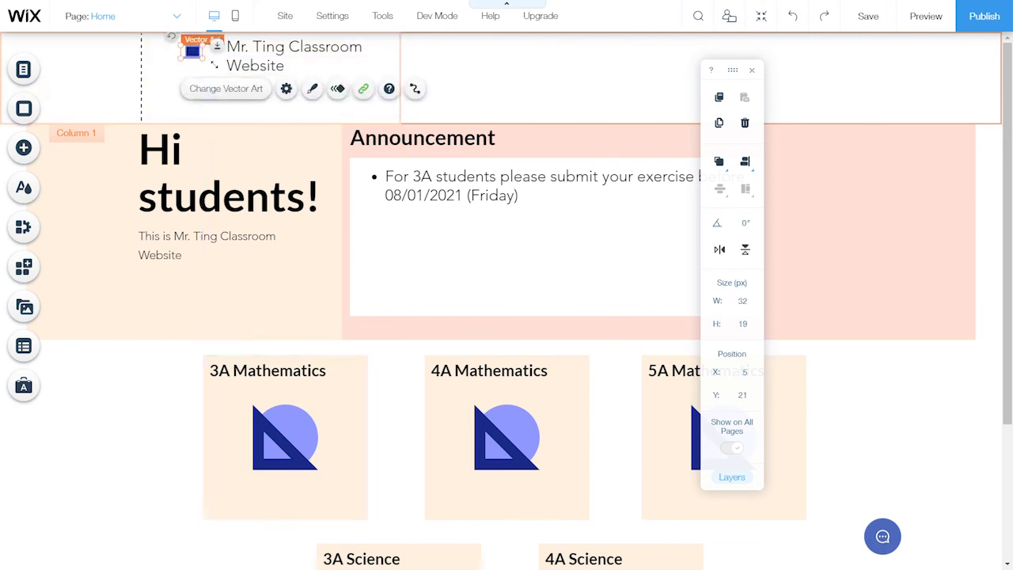
{"action": "left_click", "coordinate": [239, 118]}
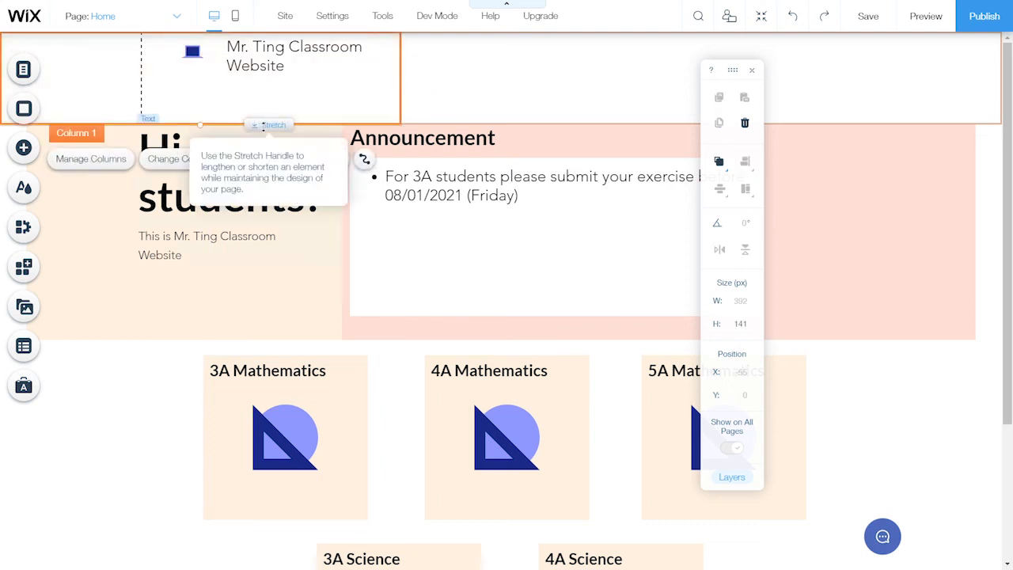
{"action": "left_click_drag", "start_coordinate": [264, 123], "coordinate": [277, 74]}
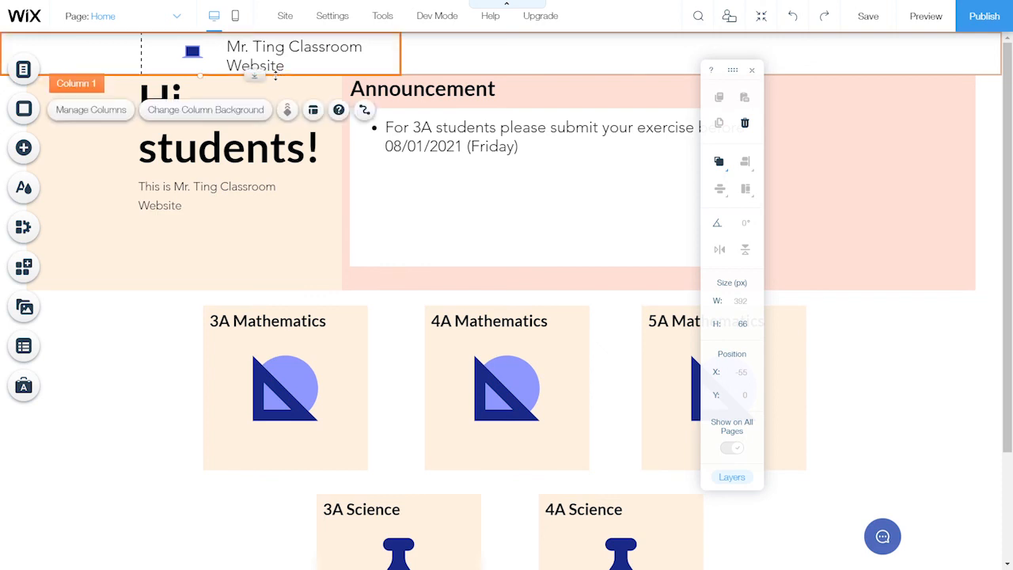
Shift the laptop icon left and place the title on one line right beside it
{"action": "left_click", "coordinate": [192, 51]}
{"action": "mouse_move", "coordinate": [192, 51]}
{"action": "left_mouse_down"}
{"action": "mouse_move", "coordinate": [158, 50]}
{"action": "mouse_move", "coordinate": [199, 55]}
{"action": "mouse_move", "coordinate": [177, 55]}
{"action": "left_mouse_up"}
{"action": "left_click", "coordinate": [227, 55]}
{"action": "left_click_drag", "start_coordinate": [273, 48], "coordinate": [269, 53]}
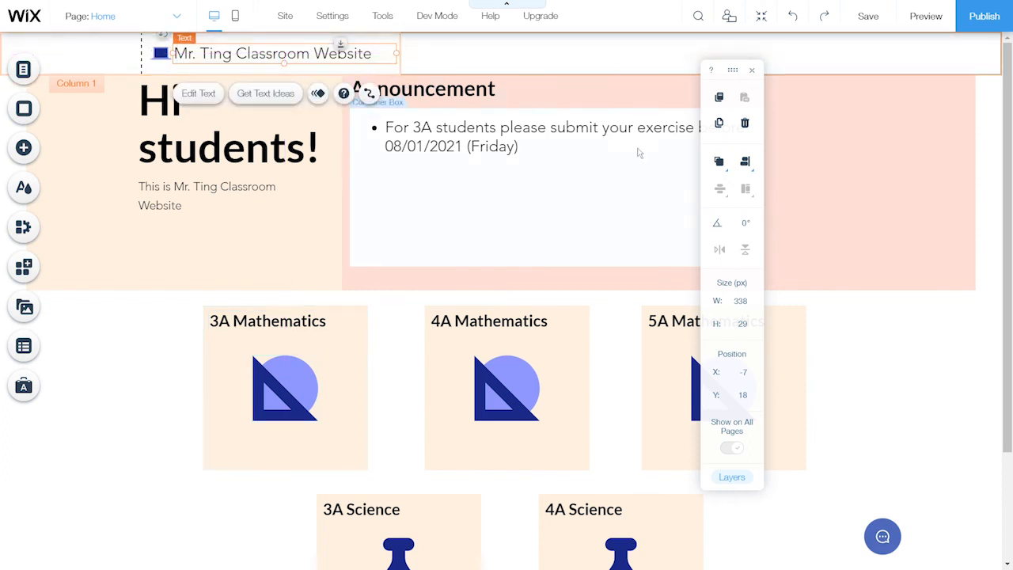
Save the site, then preview the Mr. Ting Classroom Website homepage and scroll through it
{"action": "left_click", "coordinate": [871, 16]}
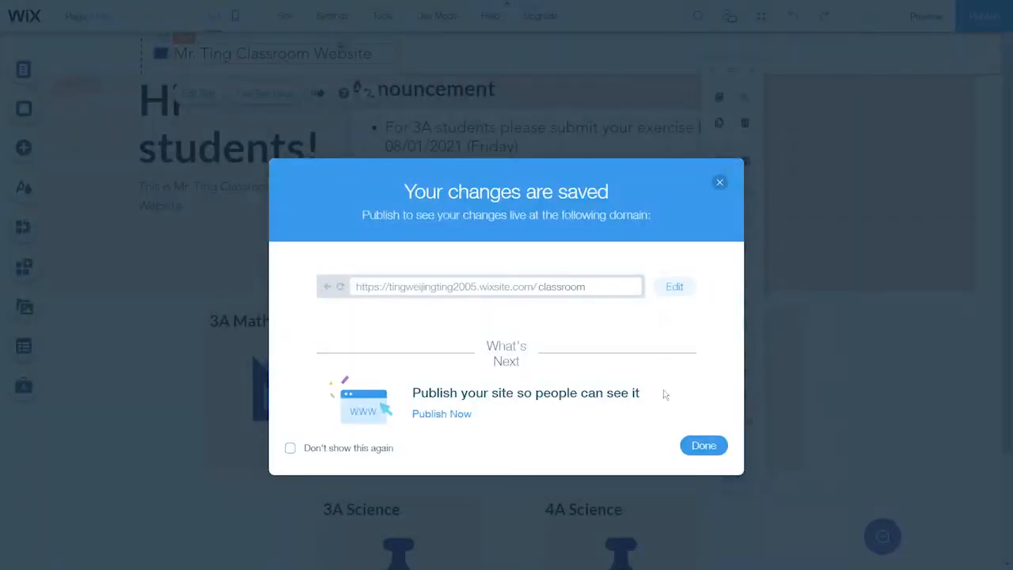
{"action": "left_click", "coordinate": [709, 446]}
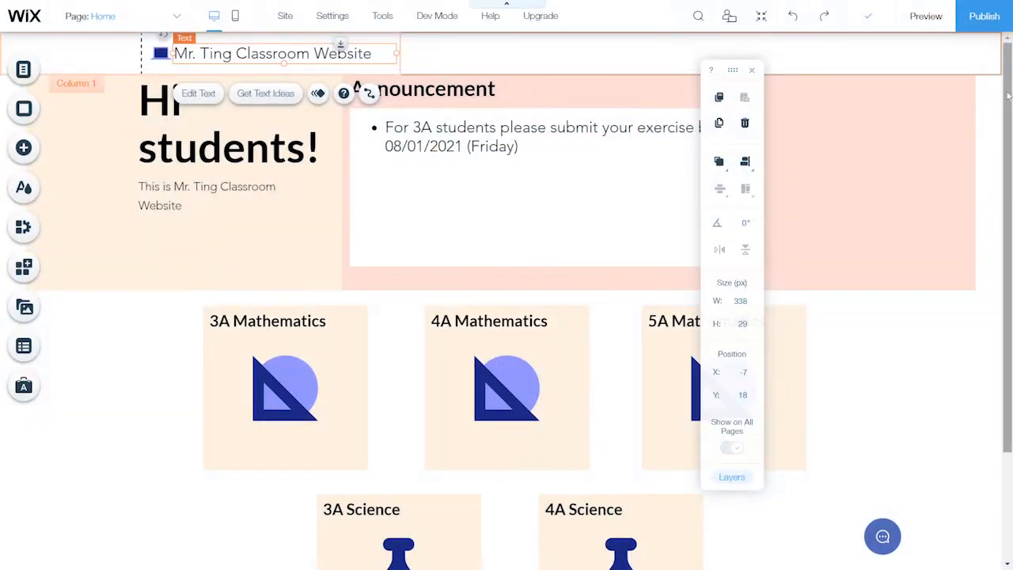
{"action": "left_click", "coordinate": [926, 20]}
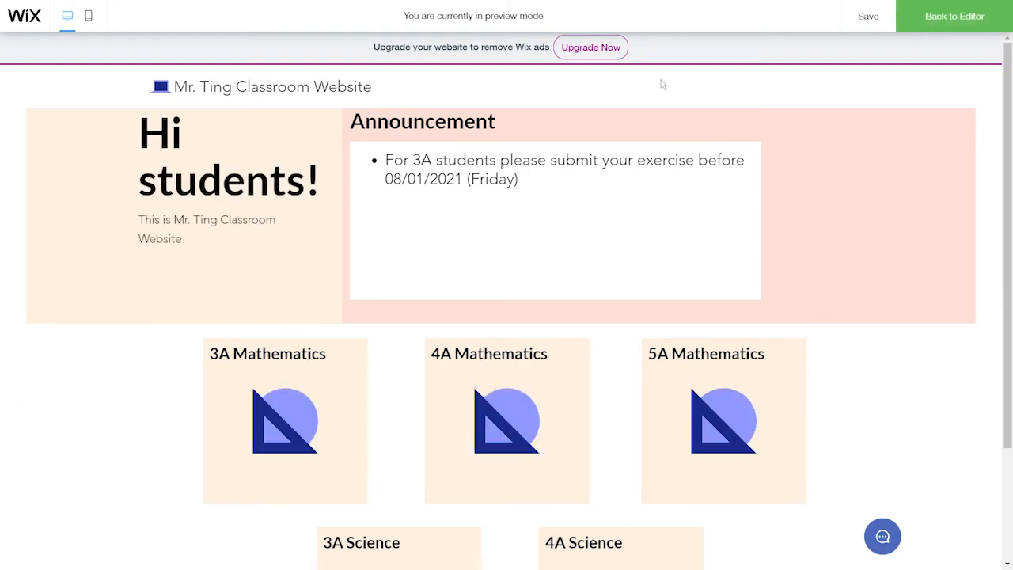
{"action": "scroll", "coordinate": [701, 441], "scroll_direction": "down", "scroll_amount": 2}
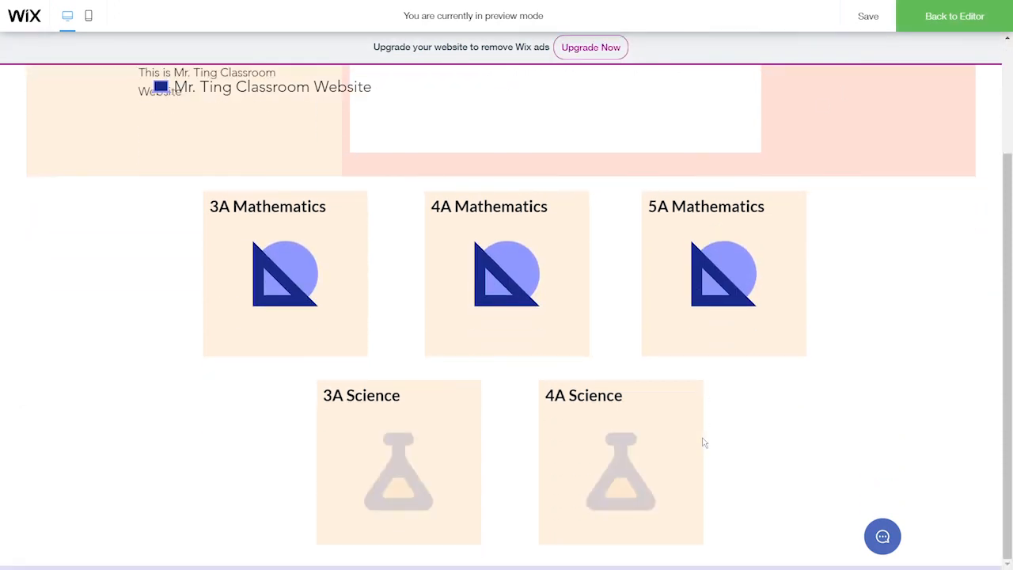
{"action": "scroll", "coordinate": [708, 464], "scroll_direction": "up", "scroll_amount": 2}
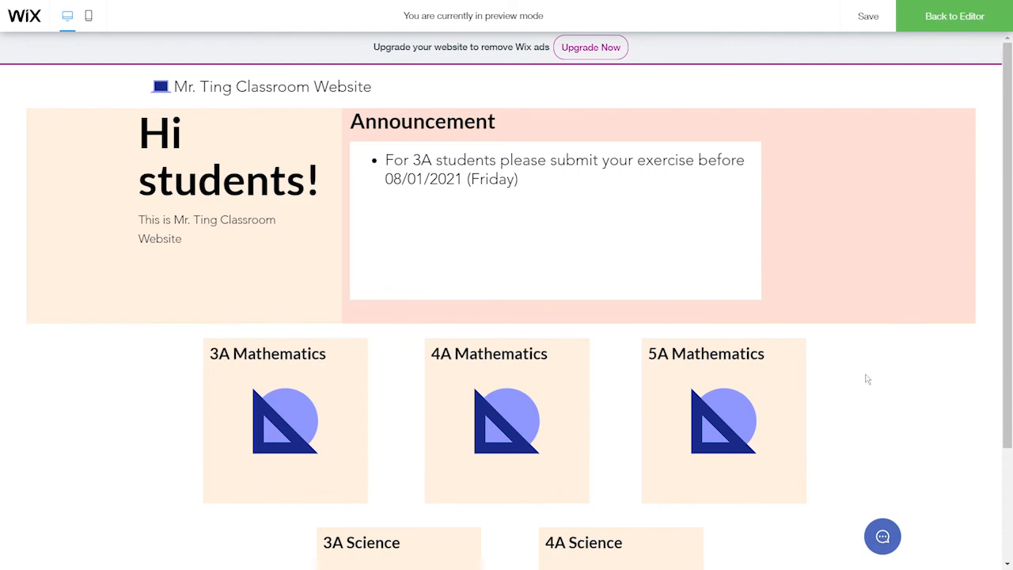